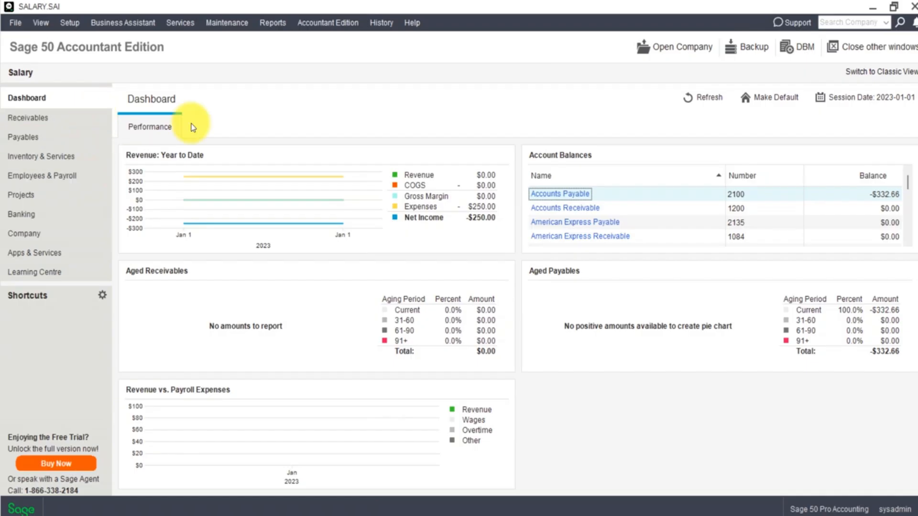
click(555, 409)
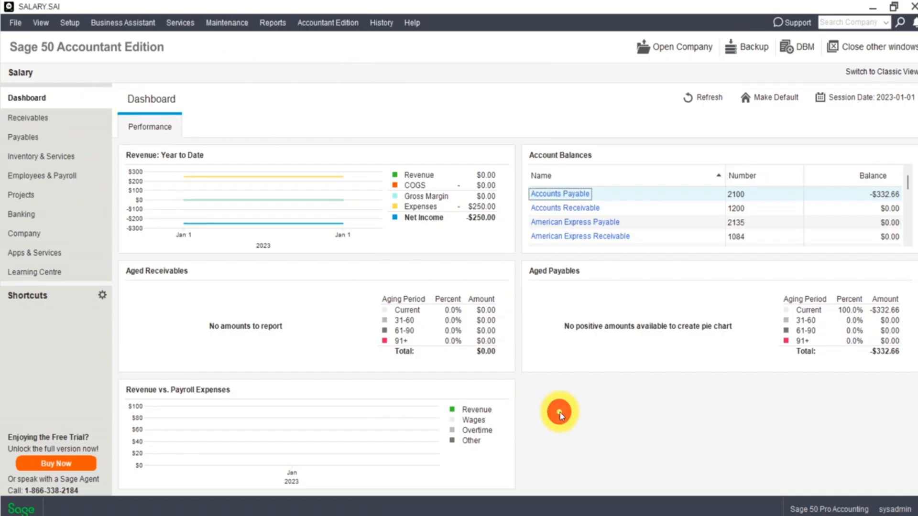
click(251, 112)
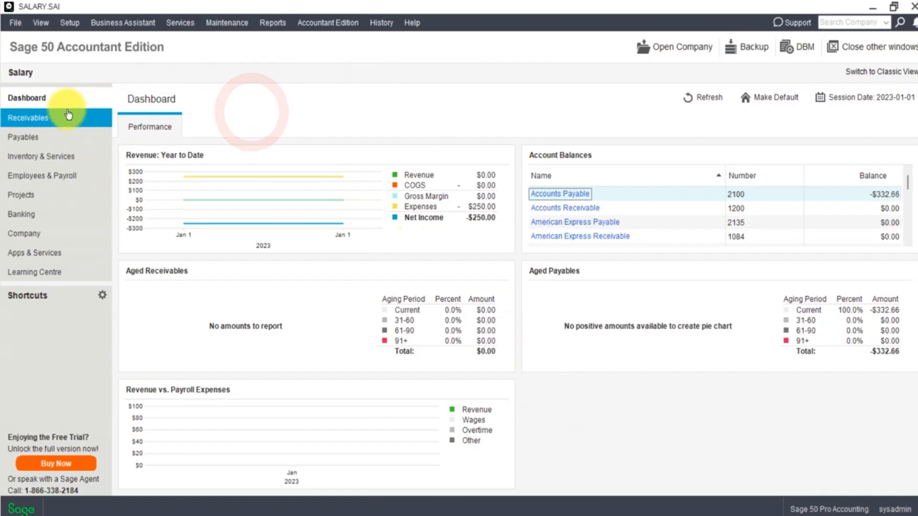
click(206, 95)
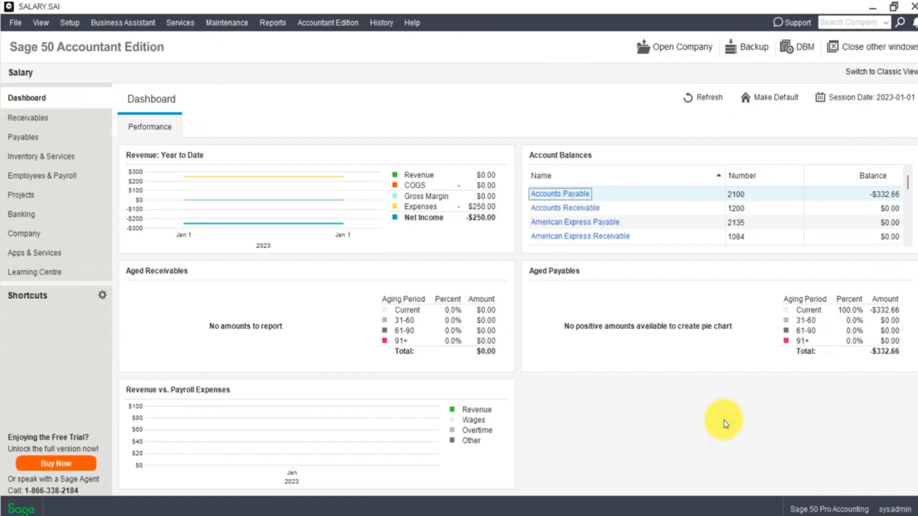
- Look through the Receivables, Payables, Inventory & Services, Employees & Payroll, Banking and Company modules and the available report categories
click(61, 123)
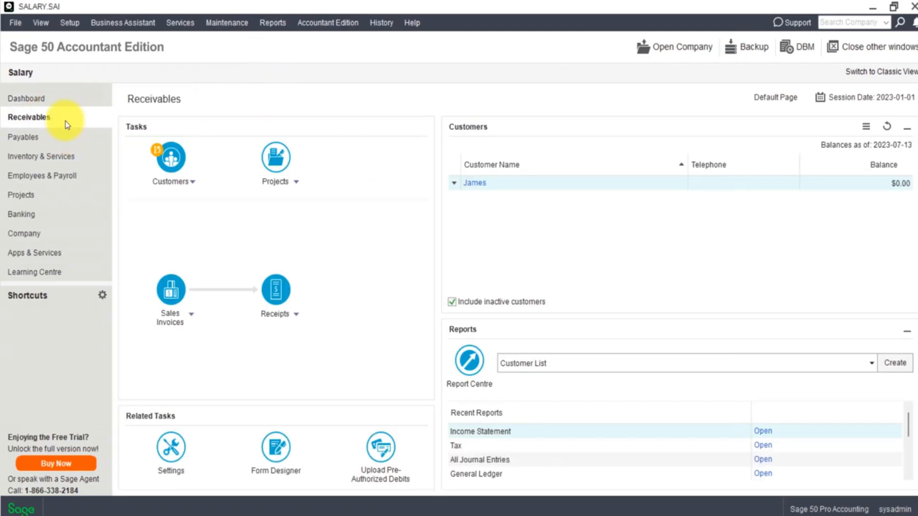
click(62, 135)
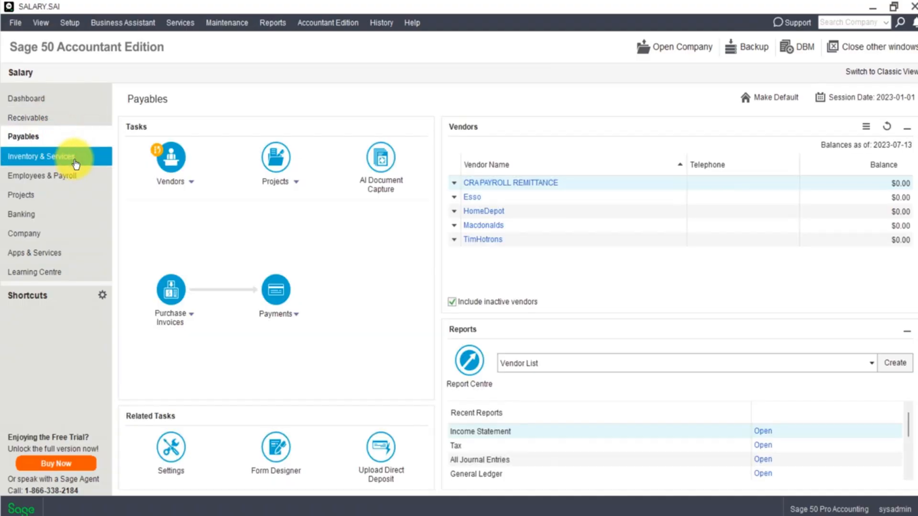
click(75, 163)
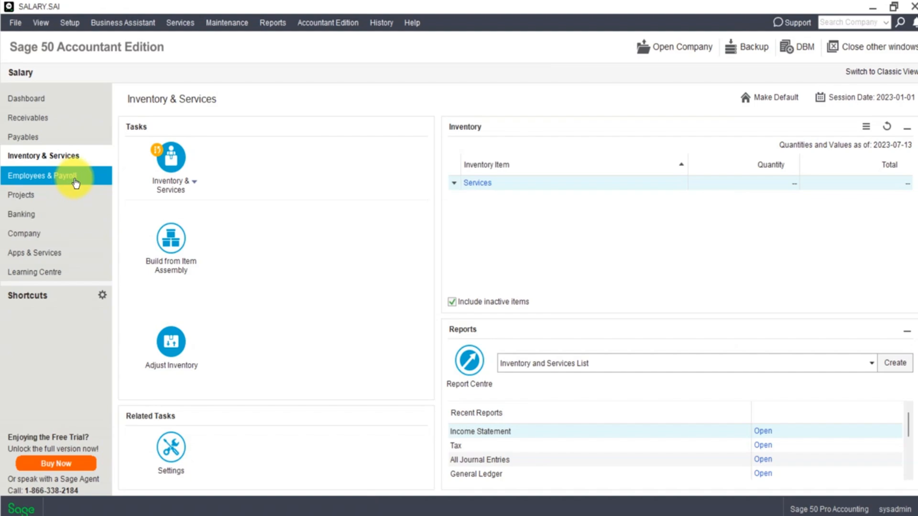
click(76, 183)
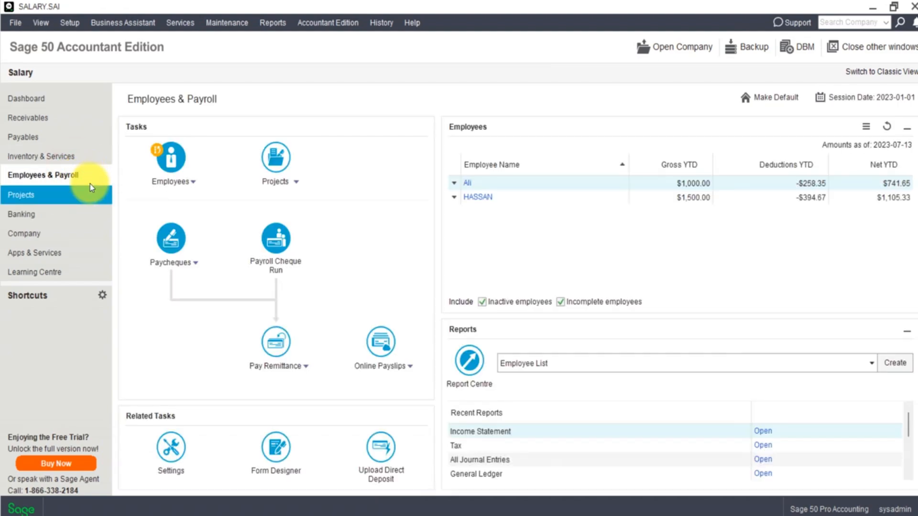
click(61, 221)
click(52, 233)
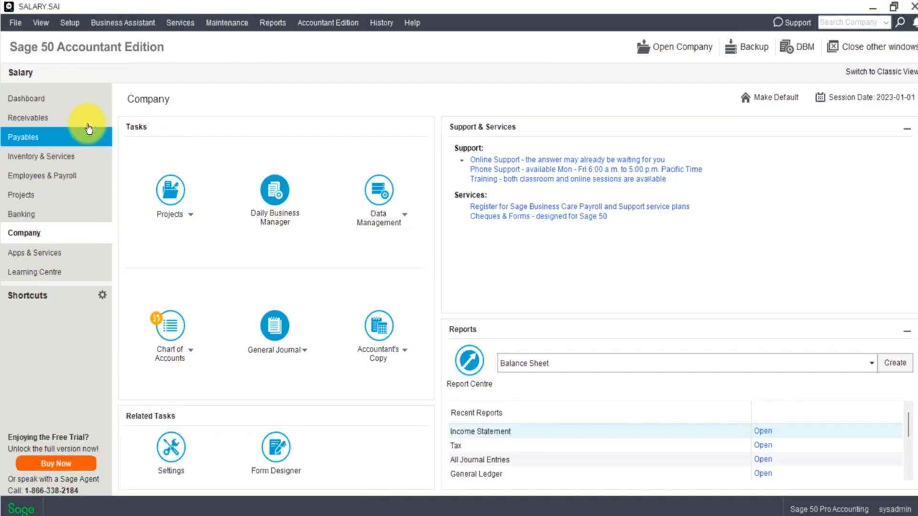
click(279, 24)
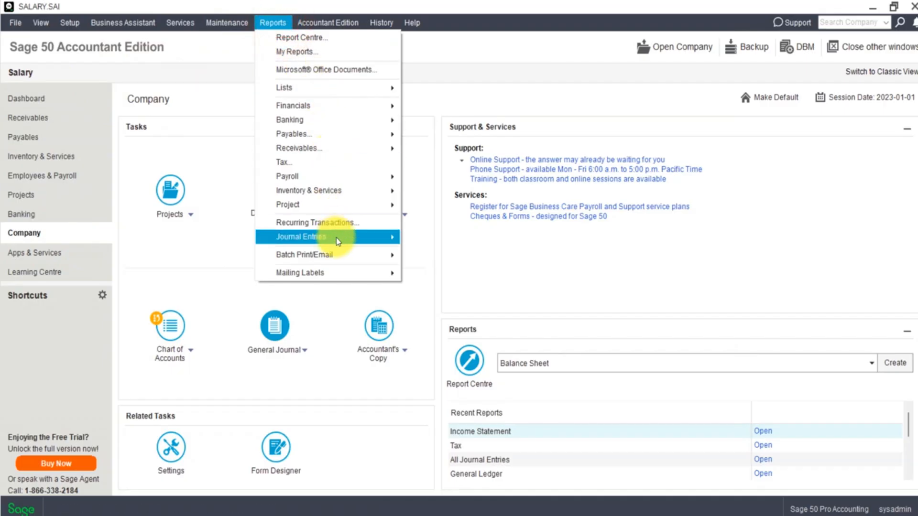
mouse_move(366, 110)
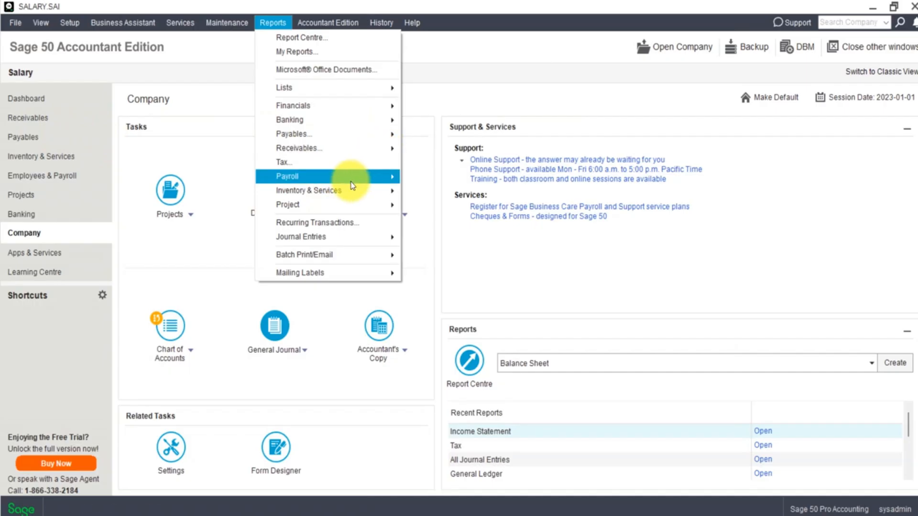
click(214, 95)
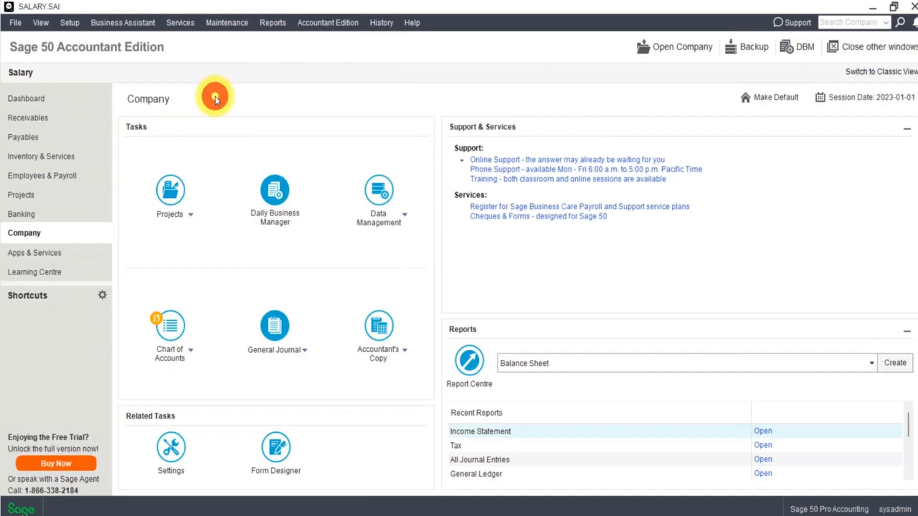
- Add a last name to the existing customer's name in the Receivables customer records and save the change
click(64, 123)
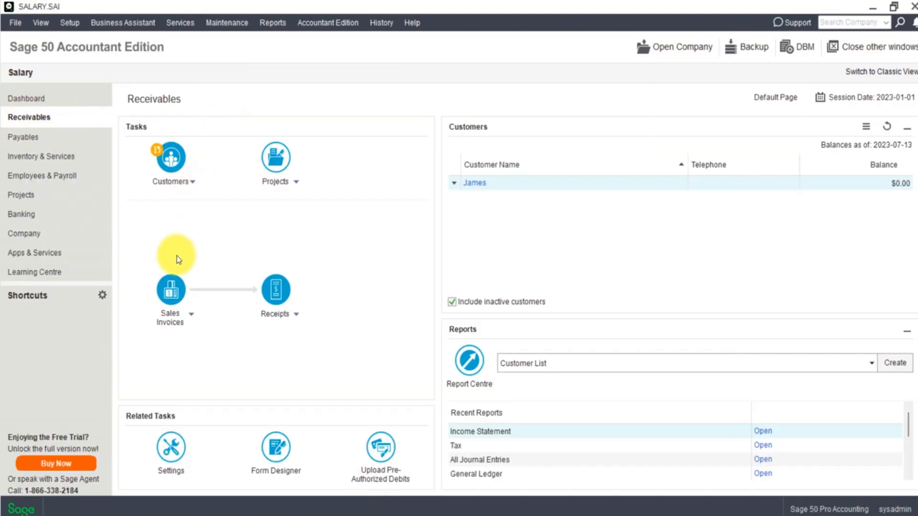
click(173, 165)
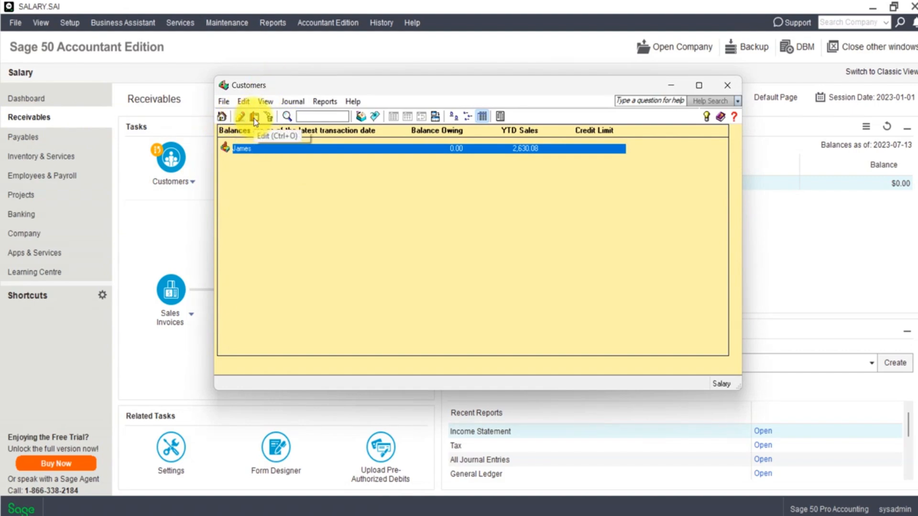
click(241, 117)
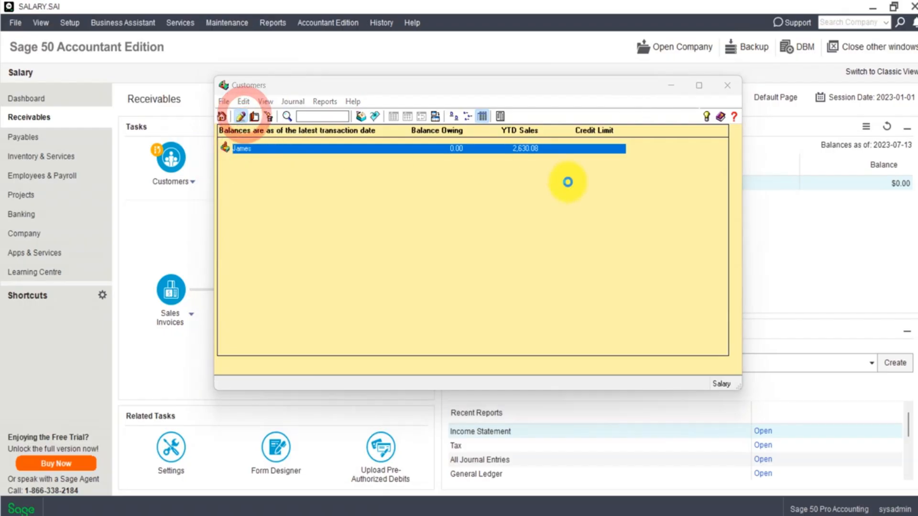
click(365, 185)
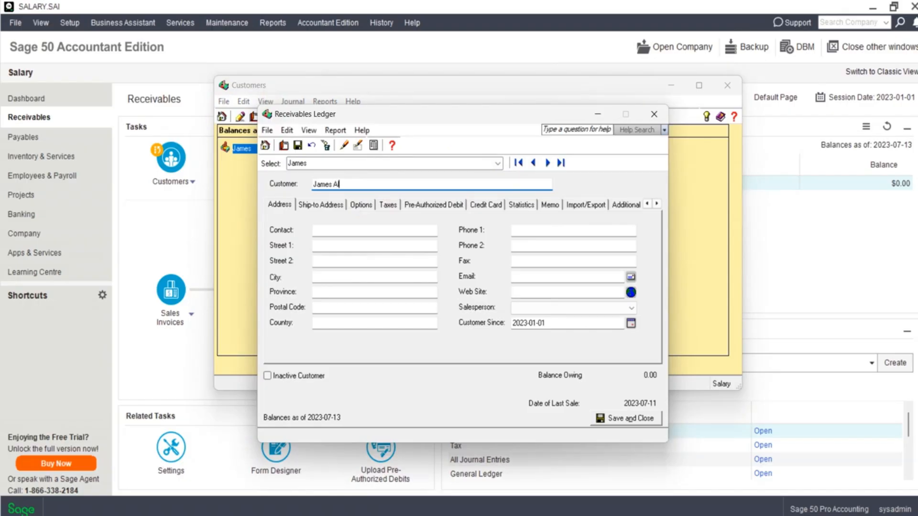
click(300, 146)
click(654, 114)
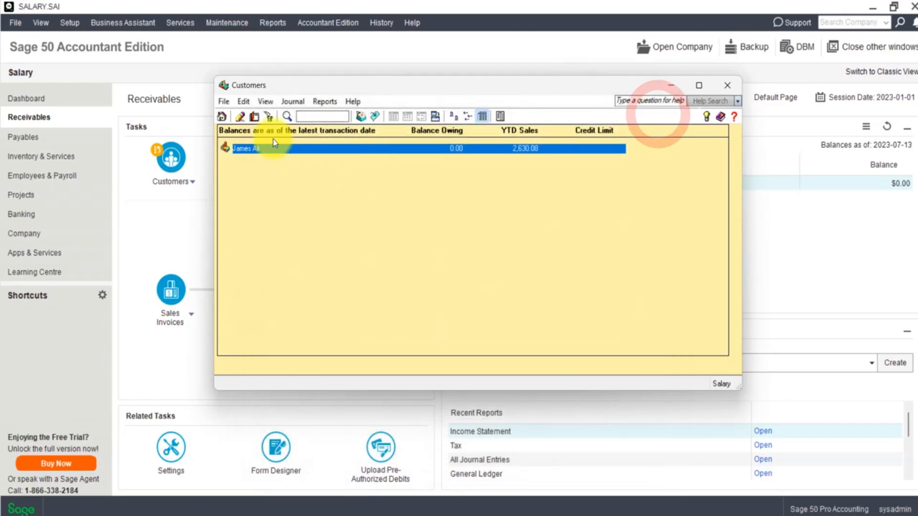
- Create a new customer record, enter the customer's name, and set its default revenue account to 4200 Sales
click(255, 117)
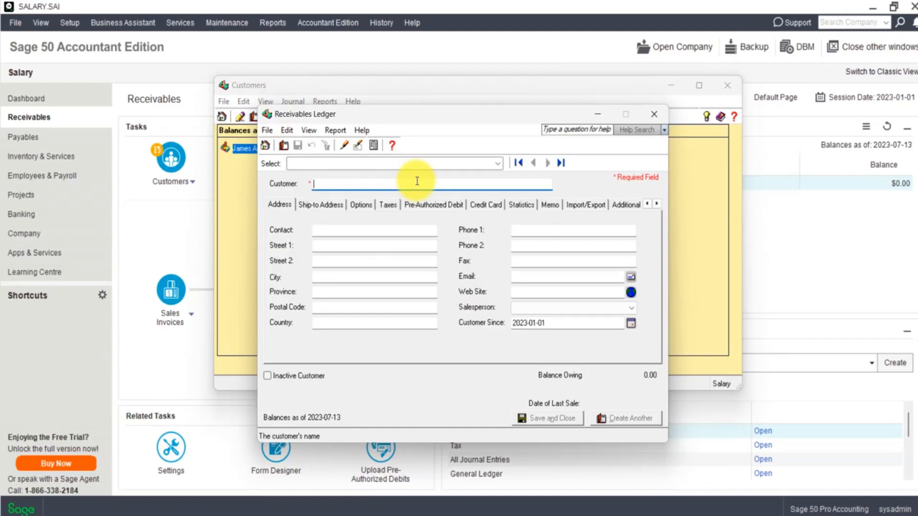
text(Ali)
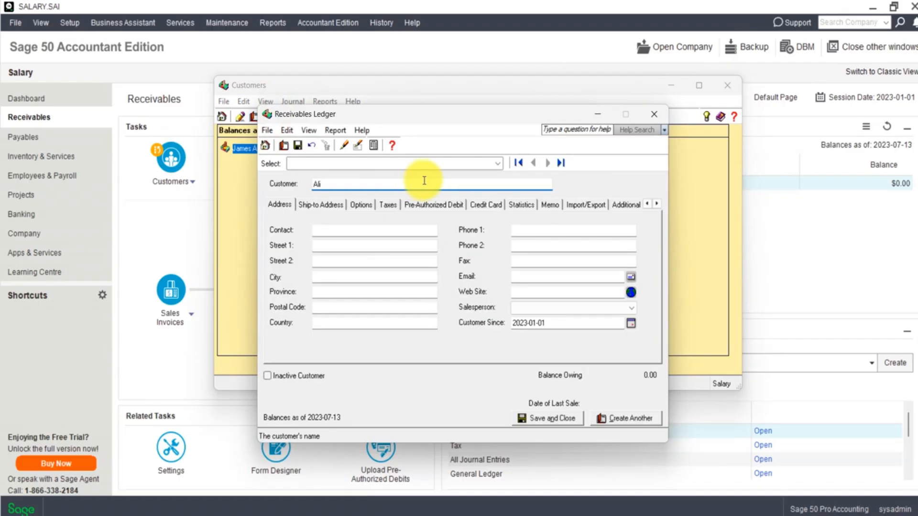
click(320, 205)
click(361, 204)
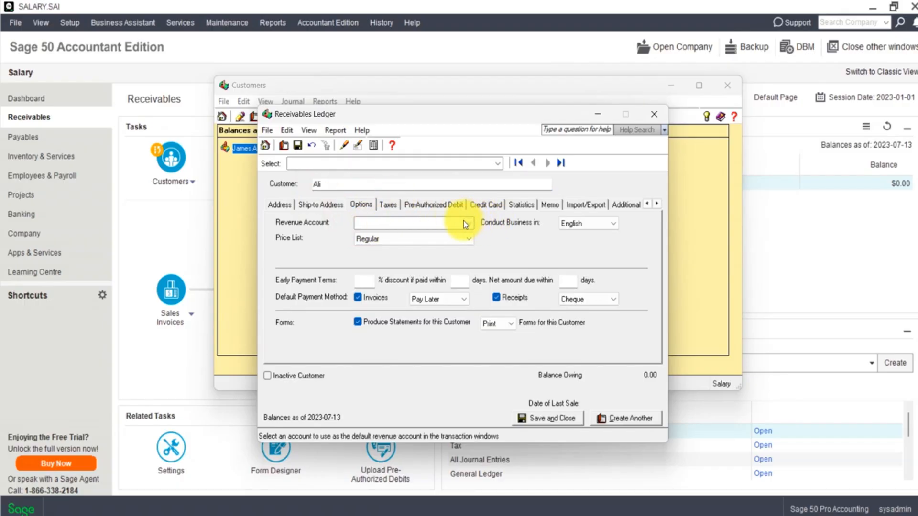
text(4200)
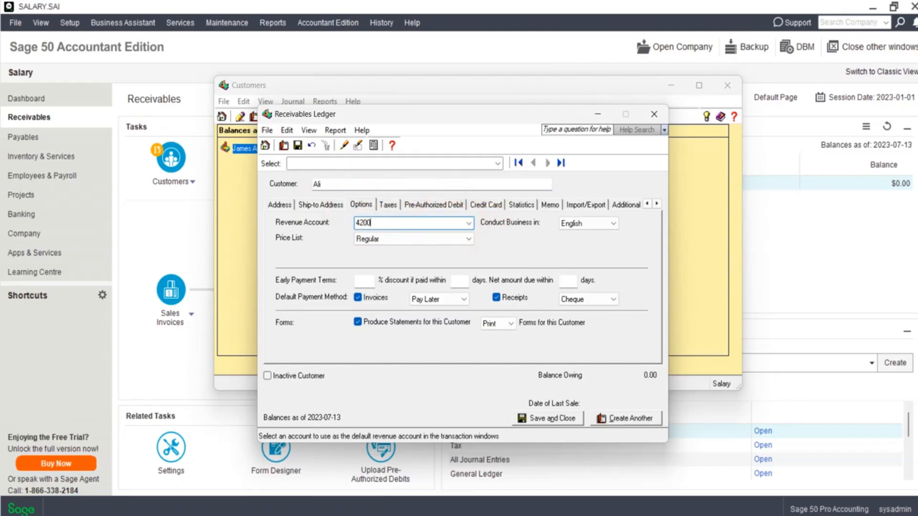
click(468, 223)
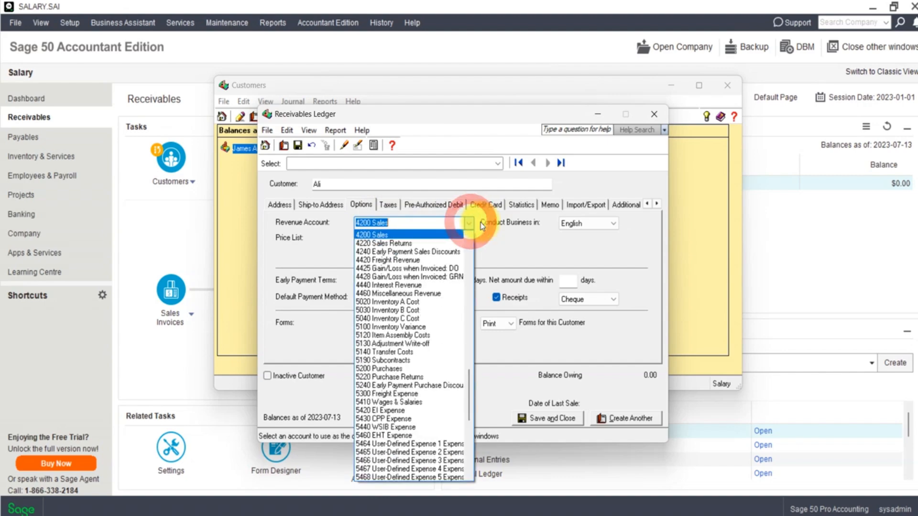
scroll(423, 376, down, 9)
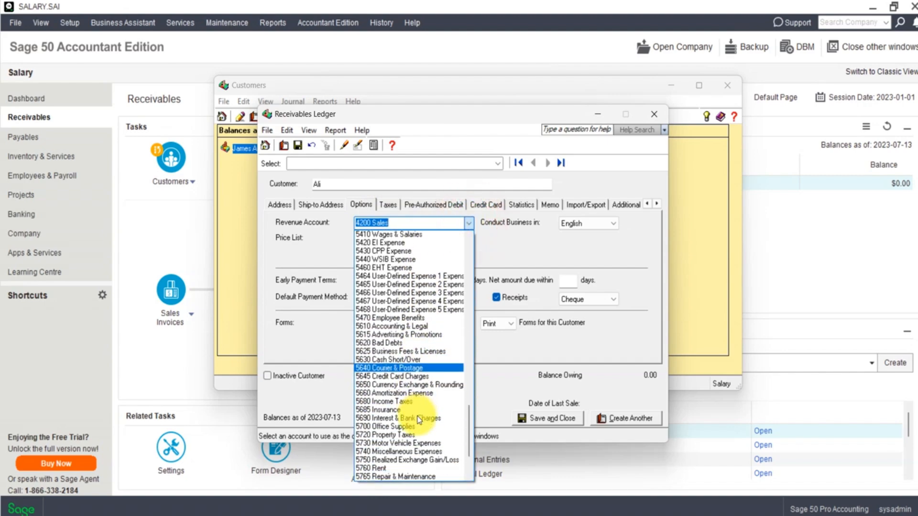
text(4)
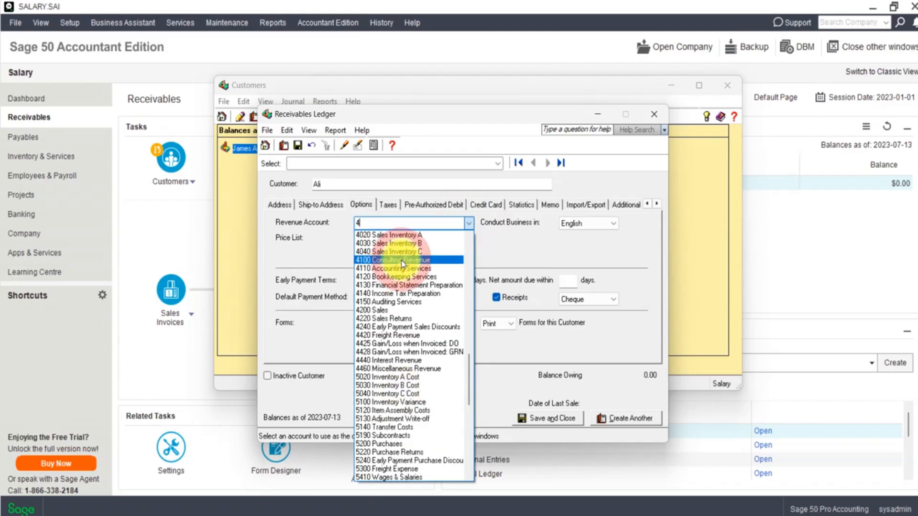
click(410, 310)
- Set the new customer's tax code to H - HST 13%, then save and close the record
click(387, 205)
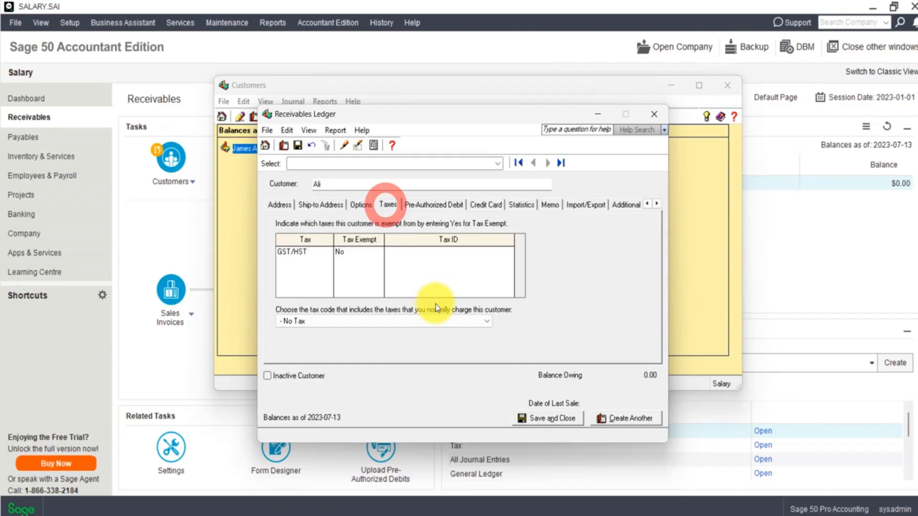
click(485, 321)
click(360, 342)
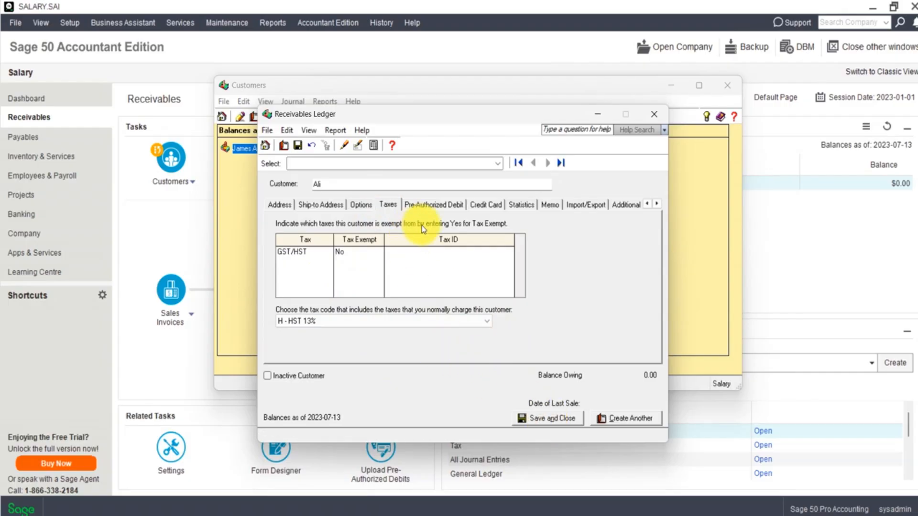
click(550, 419)
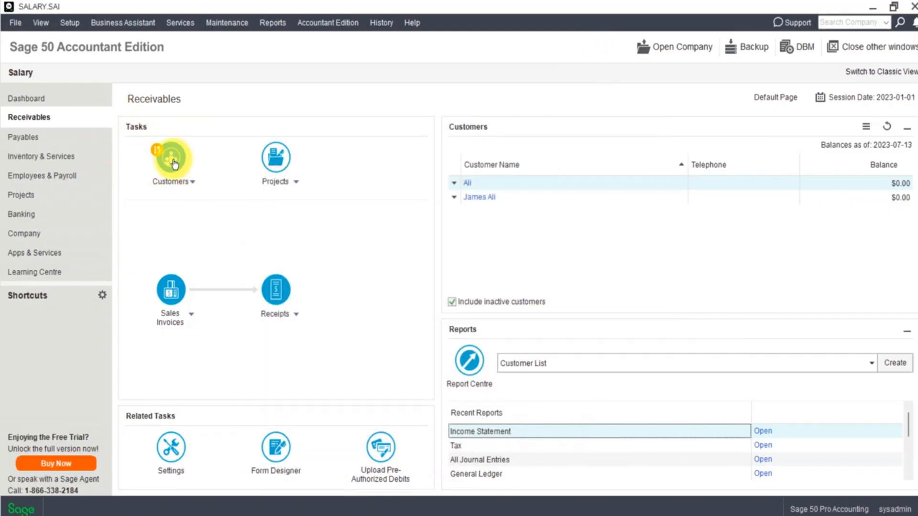
- Examine the Receivables linked accounts in the company settings, including default revenue, early payment discount and online payment accounts
click(70, 23)
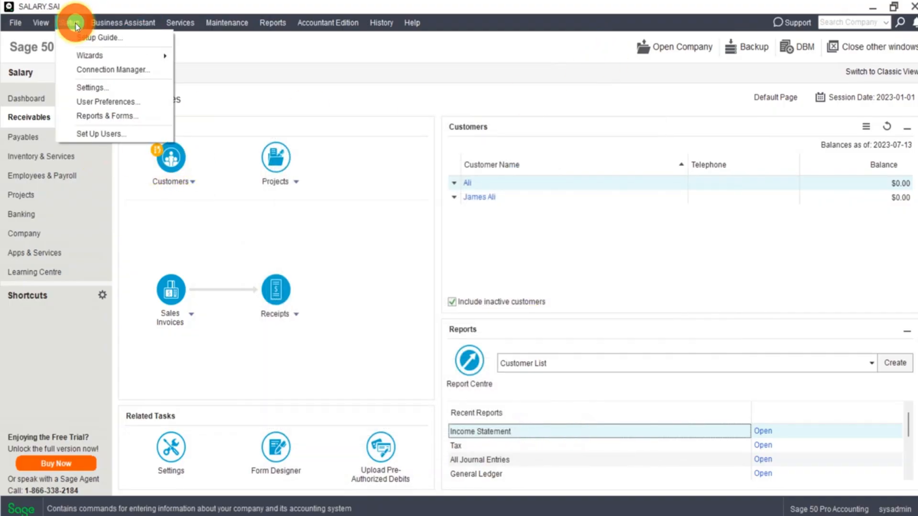
click(107, 93)
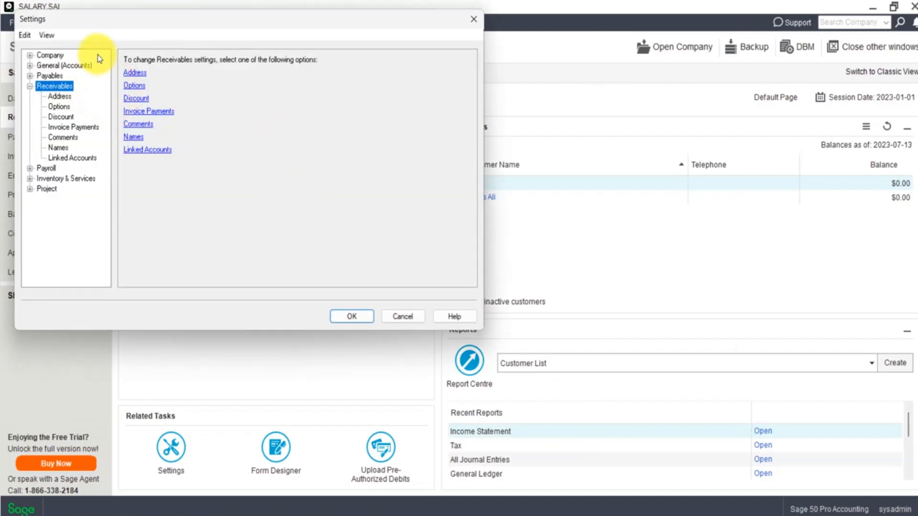
drag(114, 21, 360, 80)
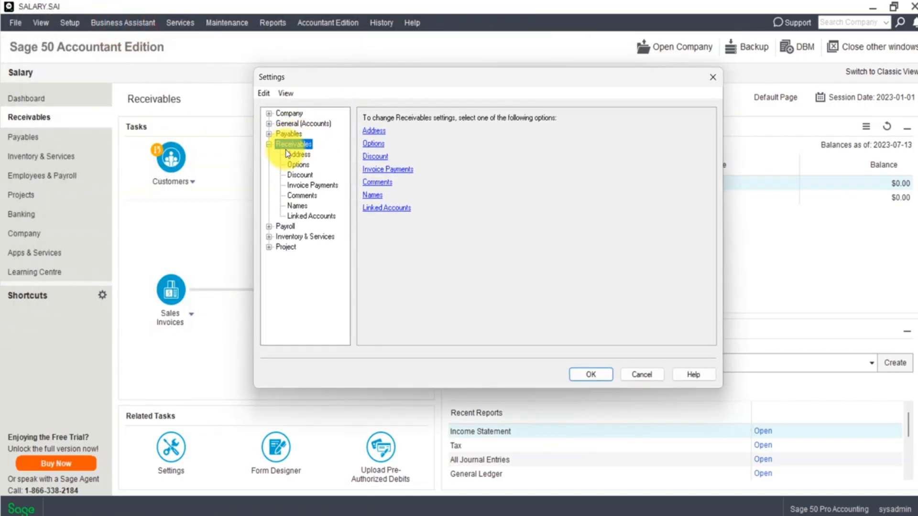
click(306, 218)
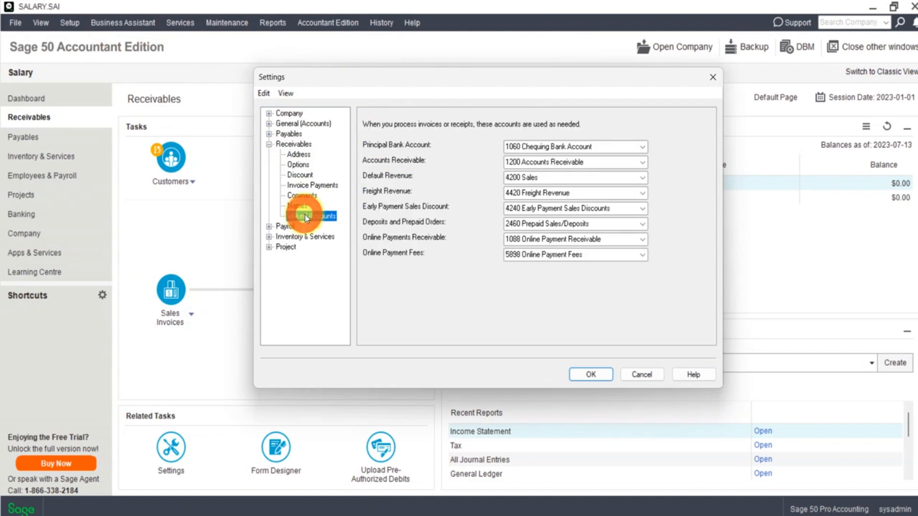
click(554, 178)
click(563, 208)
click(567, 238)
click(566, 254)
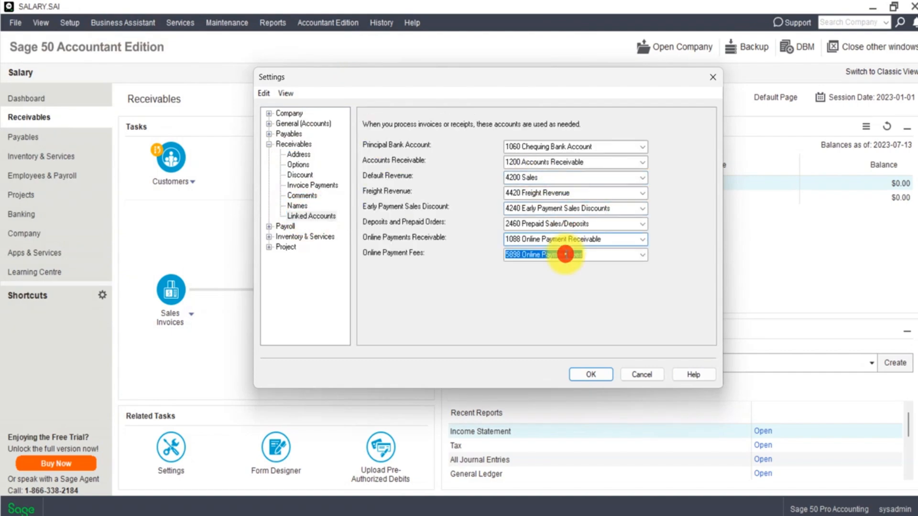
- Examine the Payables linked accounts, including the freight expense account, and revisit the Receivables linked accounts
click(289, 134)
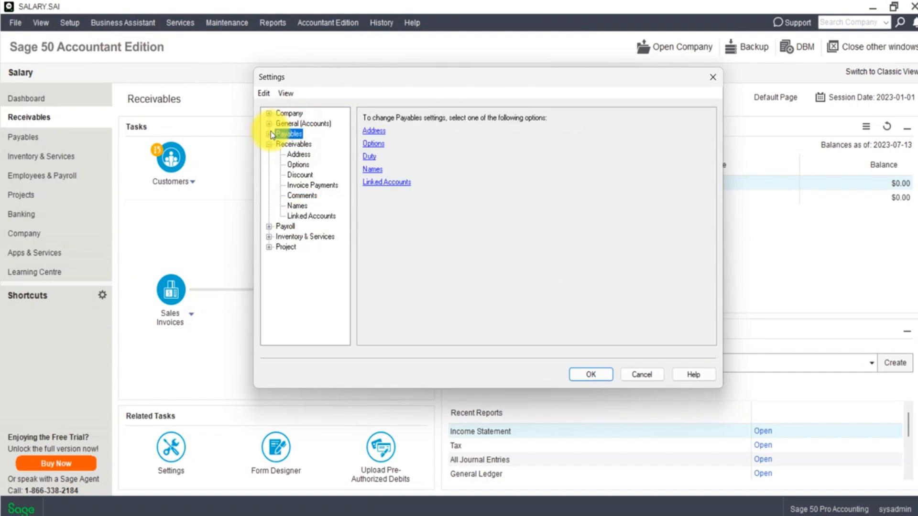
click(269, 134)
click(315, 186)
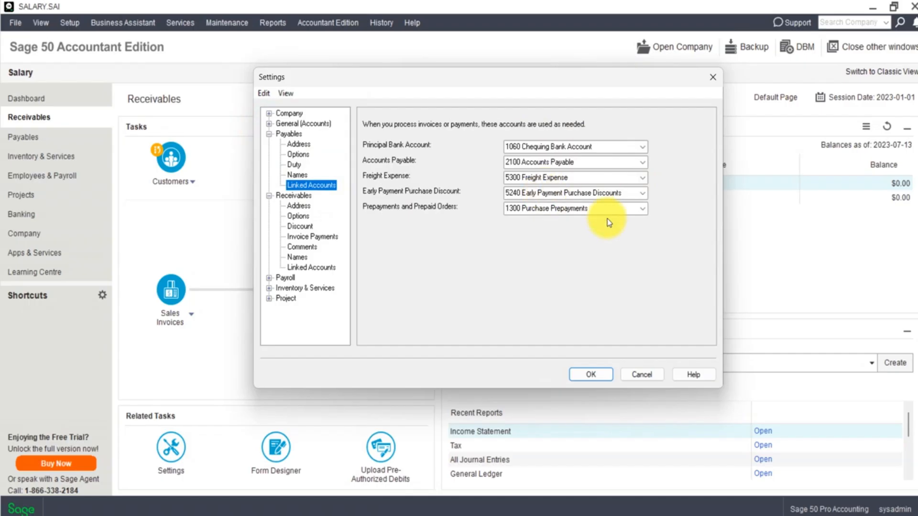
click(639, 178)
click(488, 112)
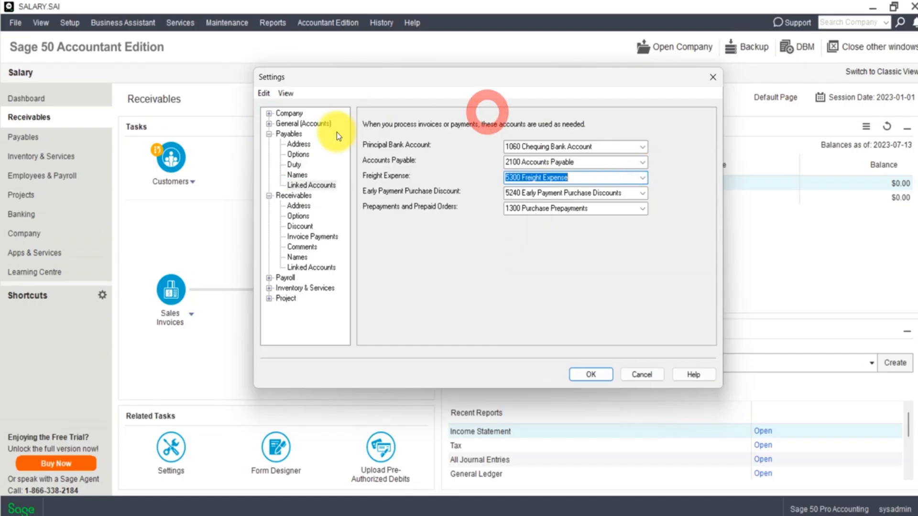
click(312, 267)
click(283, 134)
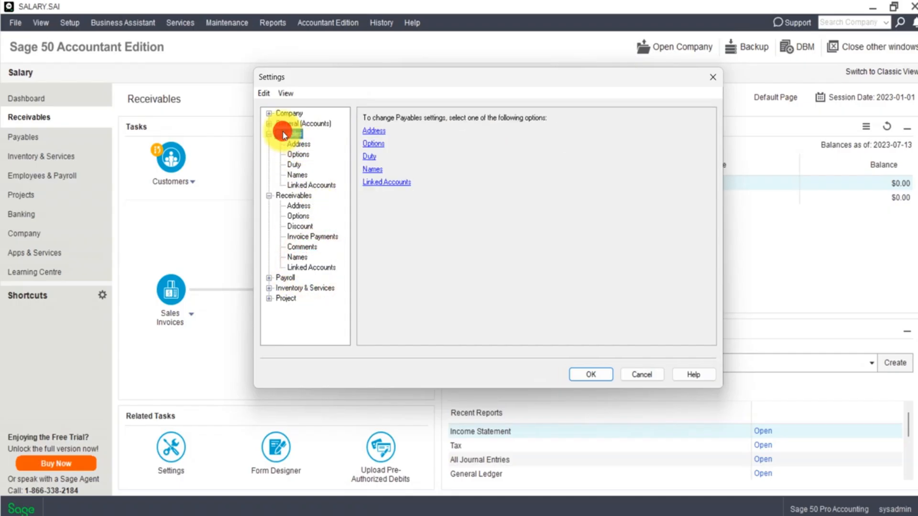
- Revisit the Payables and Receivables linked accounts in the company settings
click(314, 186)
click(294, 195)
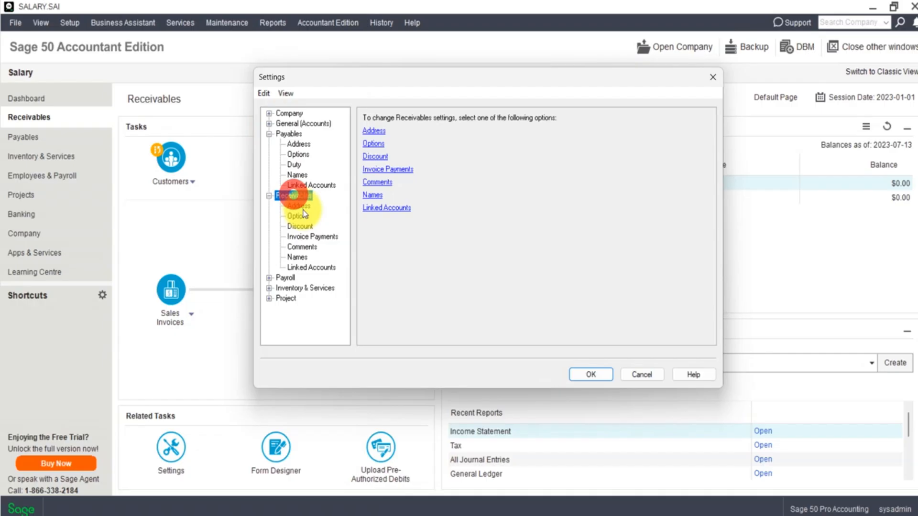
click(317, 269)
- Examine the Payroll settings for incomes, other expenses, entitlements and remittance vendors, and leave the settings without saving
click(284, 277)
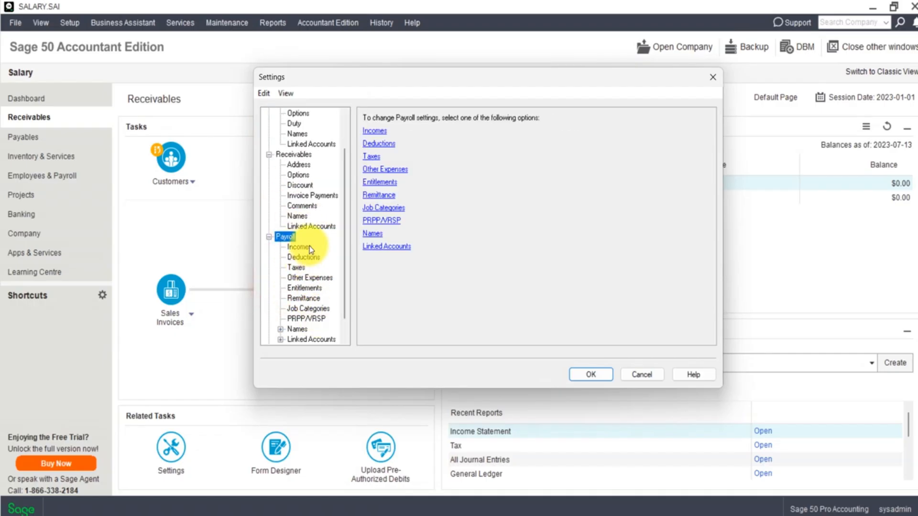
click(316, 279)
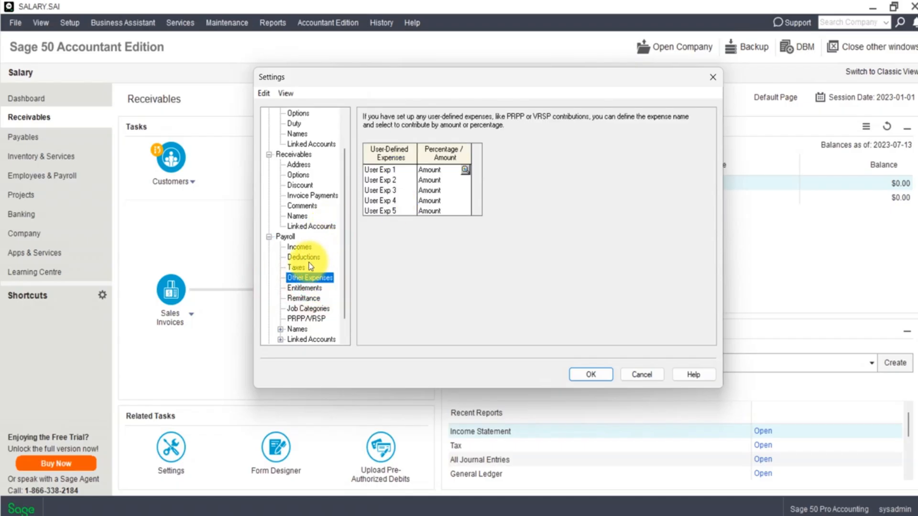
click(302, 247)
click(306, 287)
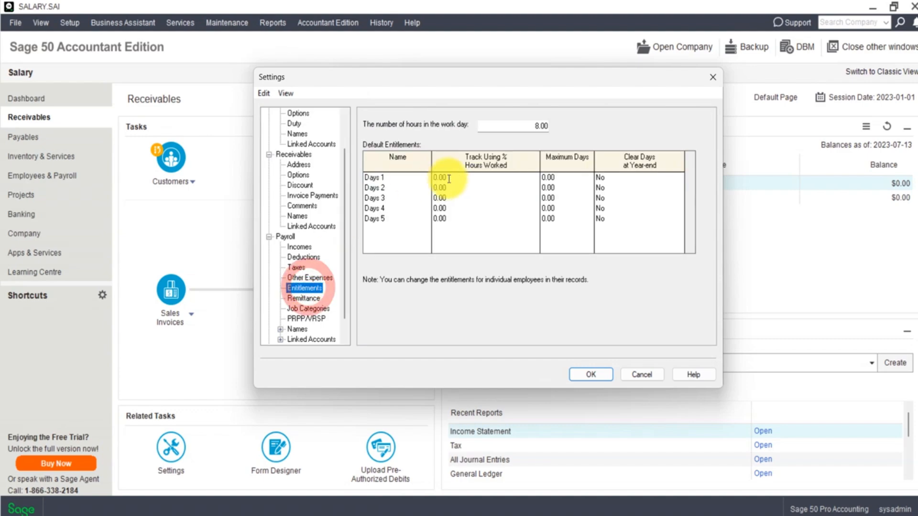
click(312, 297)
click(472, 189)
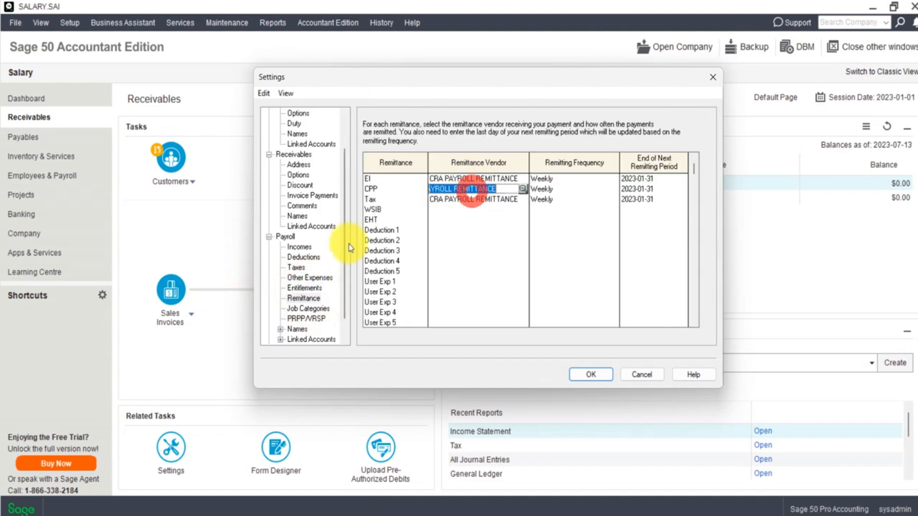
click(627, 376)
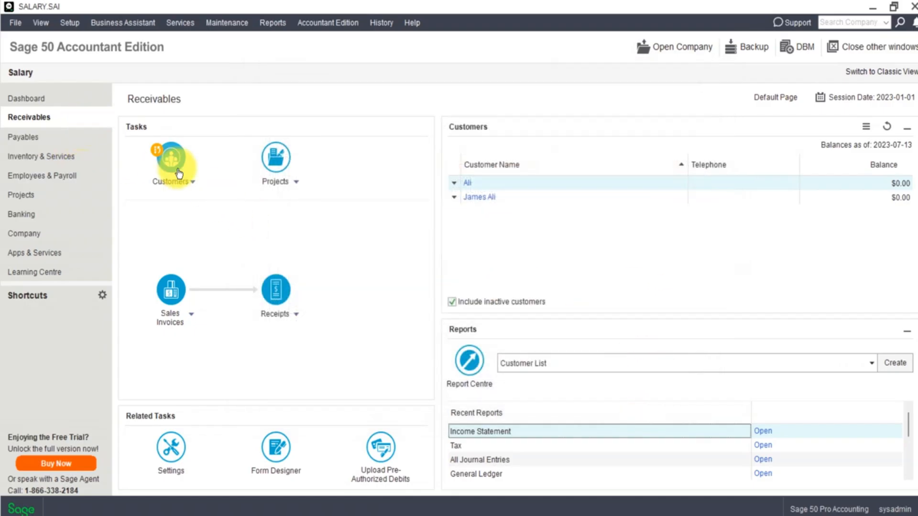
- View the list of customer records in Receivables and close it
click(173, 165)
click(267, 165)
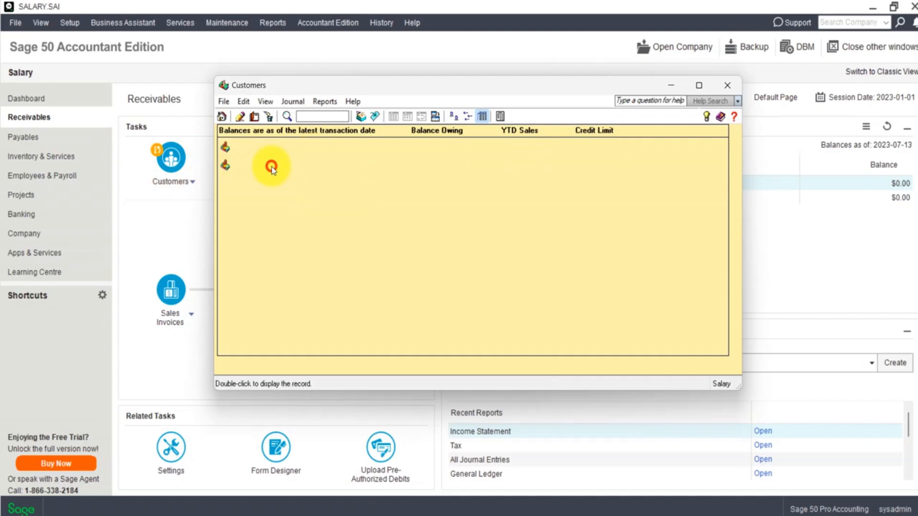
click(727, 87)
- Start a sales invoice for the newly created customer, check the available payment methods and keep Pay Later
click(168, 287)
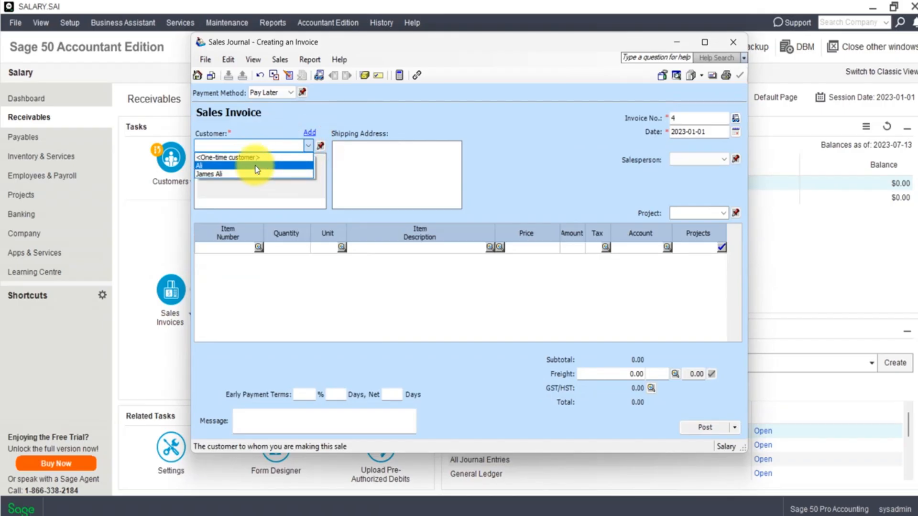
click(257, 175)
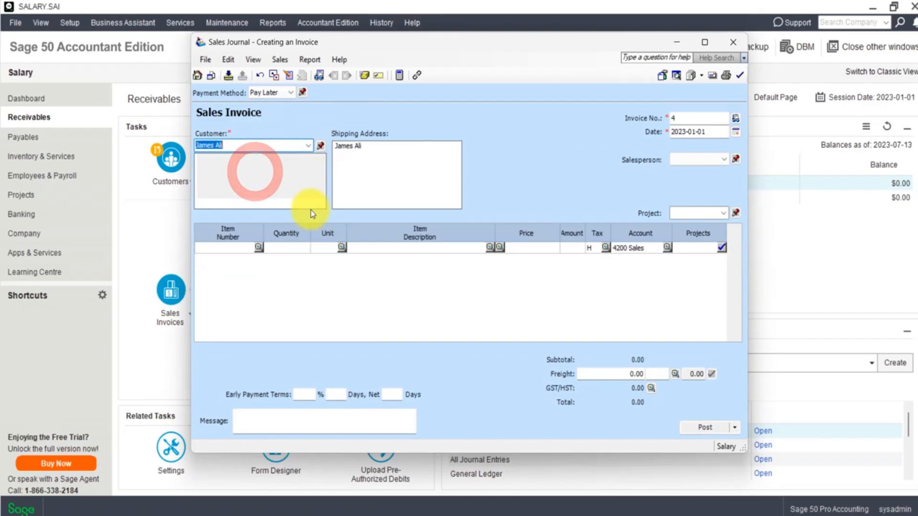
click(289, 91)
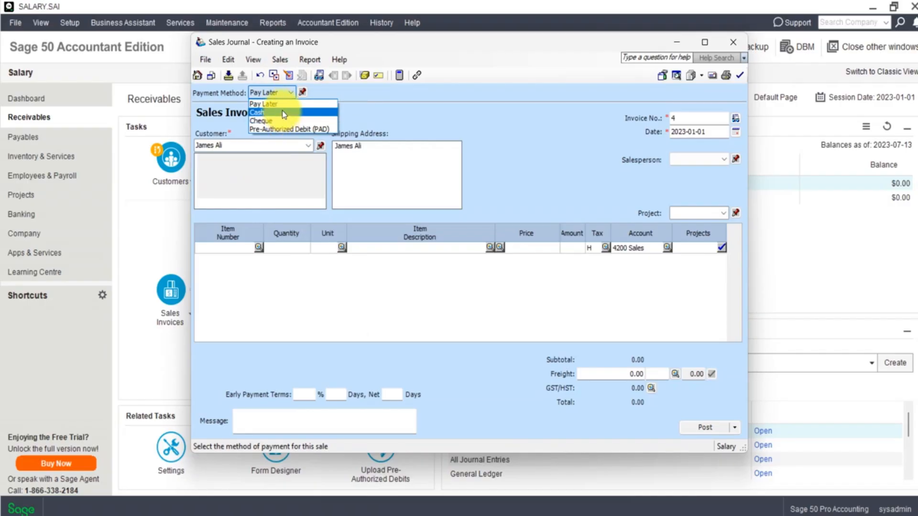
click(449, 96)
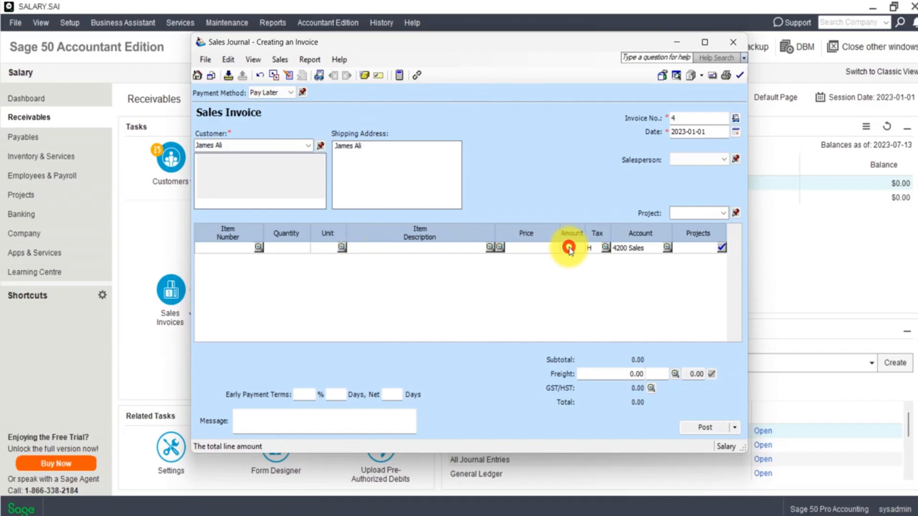
- Enter an amount of 100 on the invoice's first line and check the tax and total
text(1)
key(Tab)
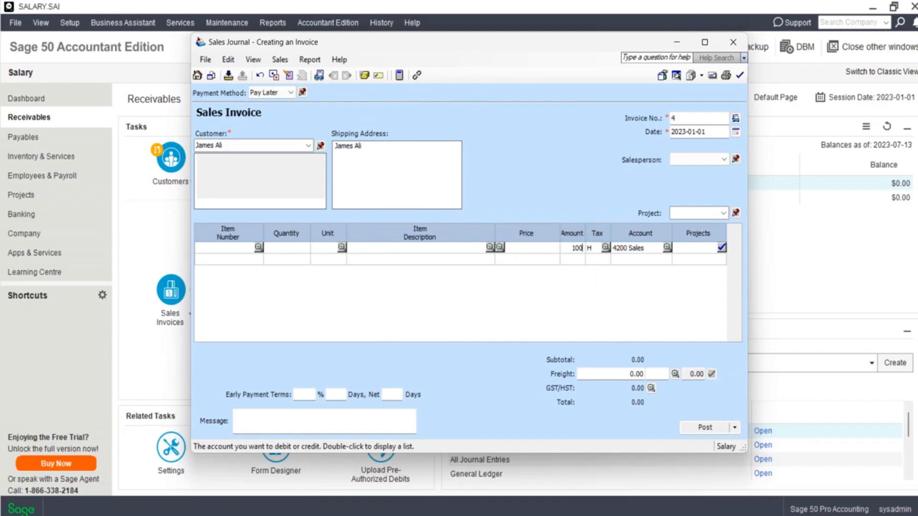
click(551, 250)
click(524, 245)
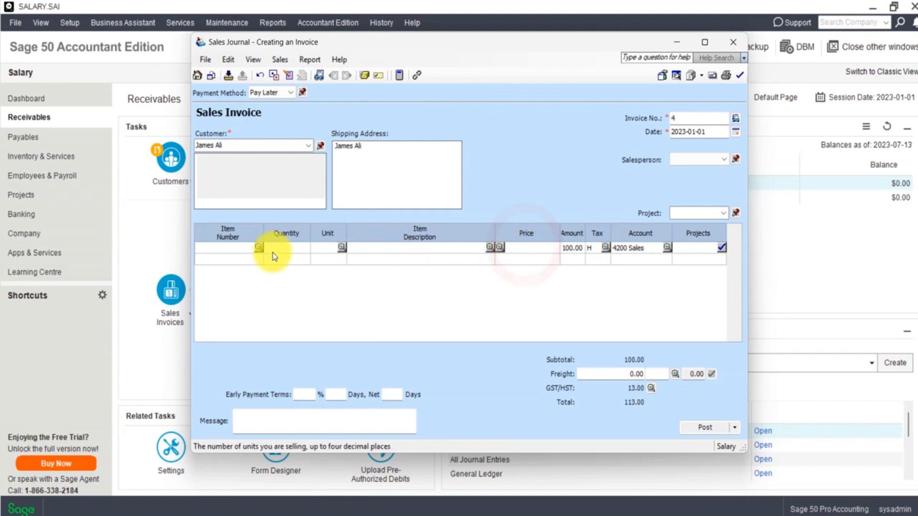
click(732, 352)
click(639, 403)
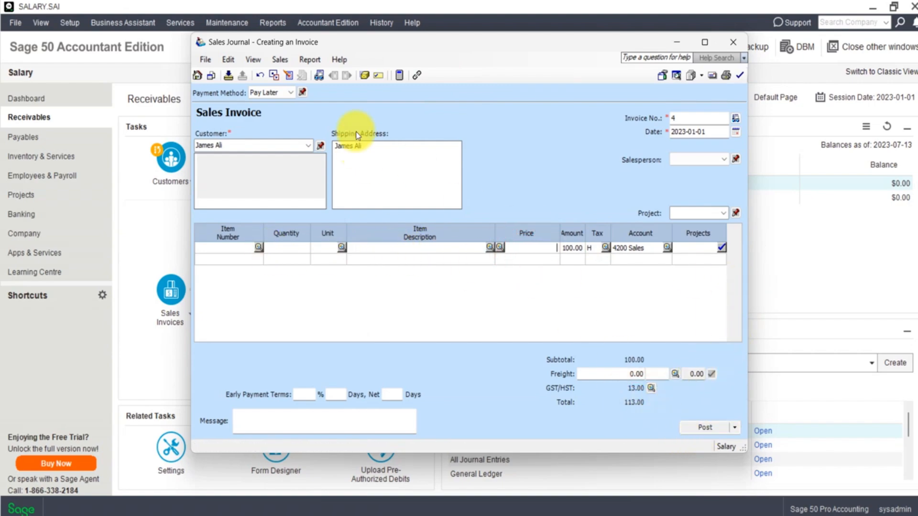
click(650, 428)
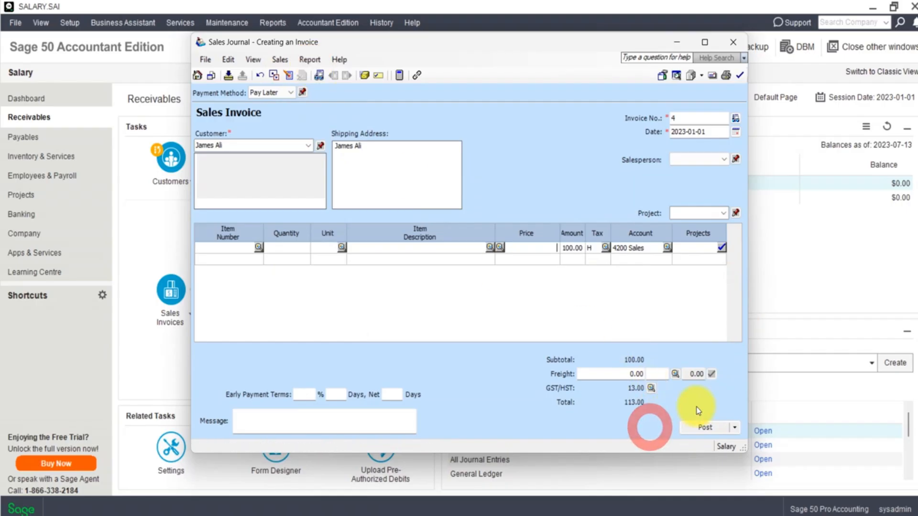
click(696, 410)
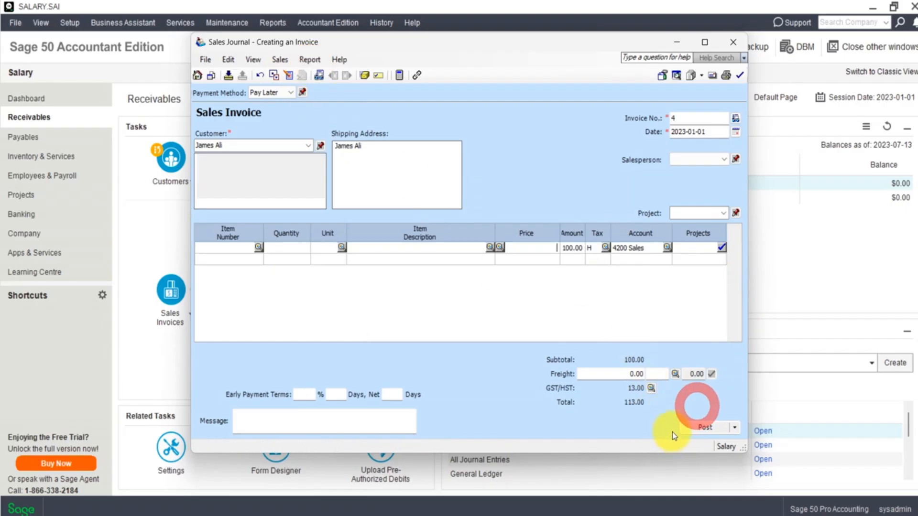
- Review the sales journal entry for the invoice and post the invoice
click(310, 60)
click(333, 71)
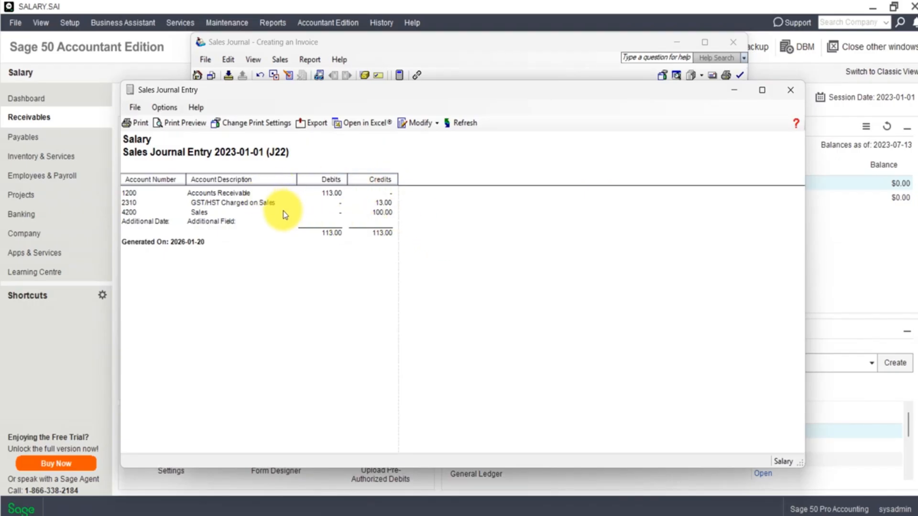
click(790, 90)
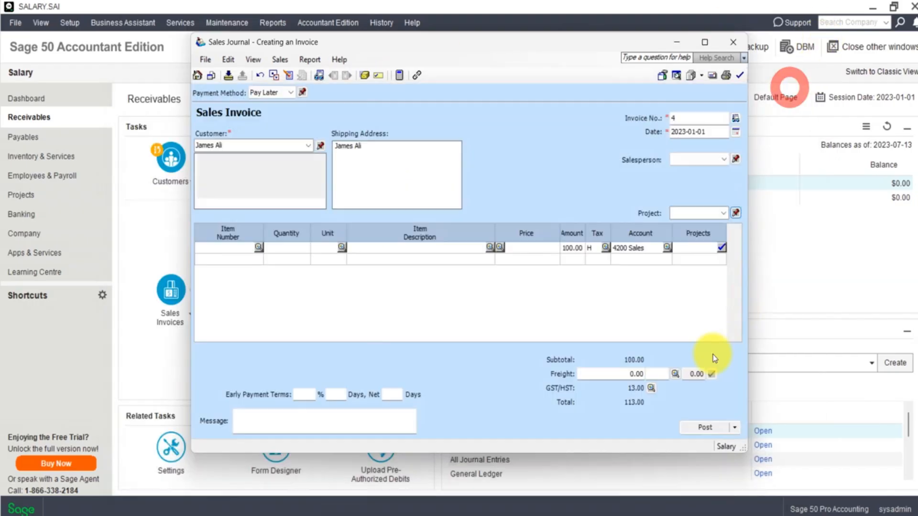
click(703, 427)
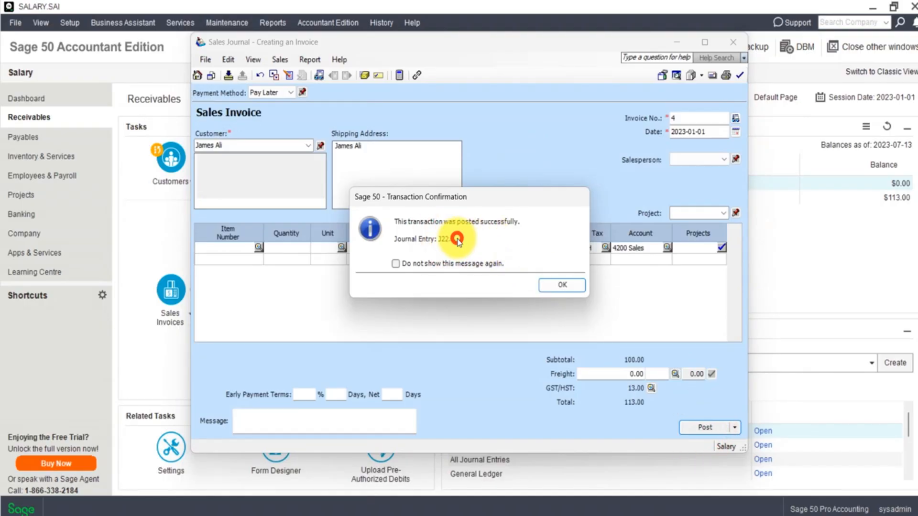
click(568, 283)
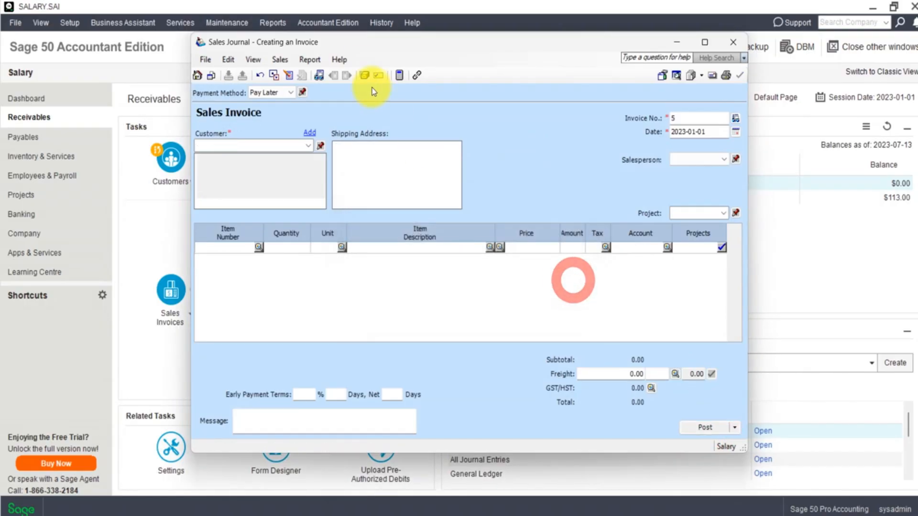
- Look up the just-posted sales invoice dated 2023-01-01 across all customers and open it for adjustment
click(322, 75)
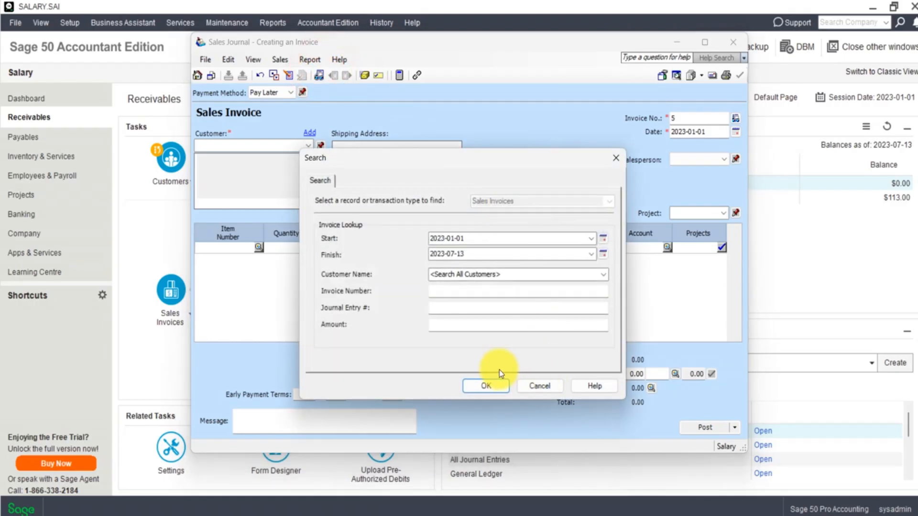
click(499, 385)
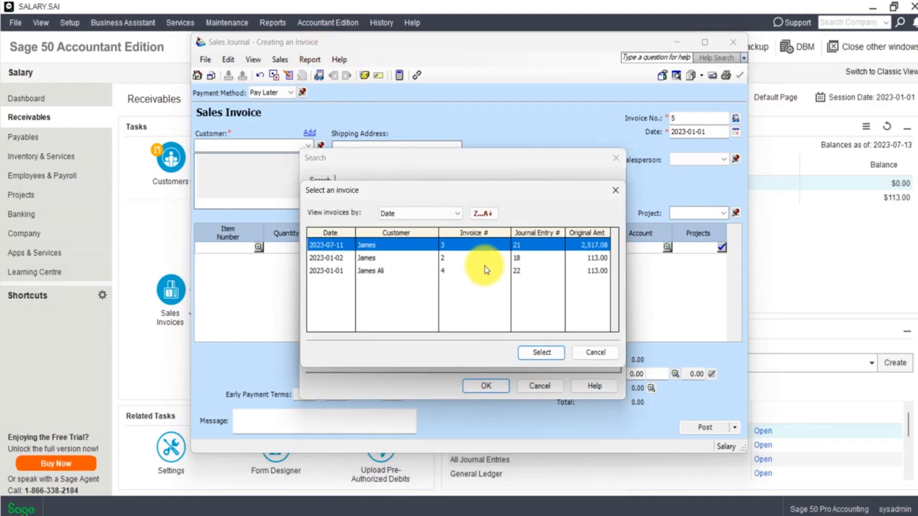
double_click(526, 270)
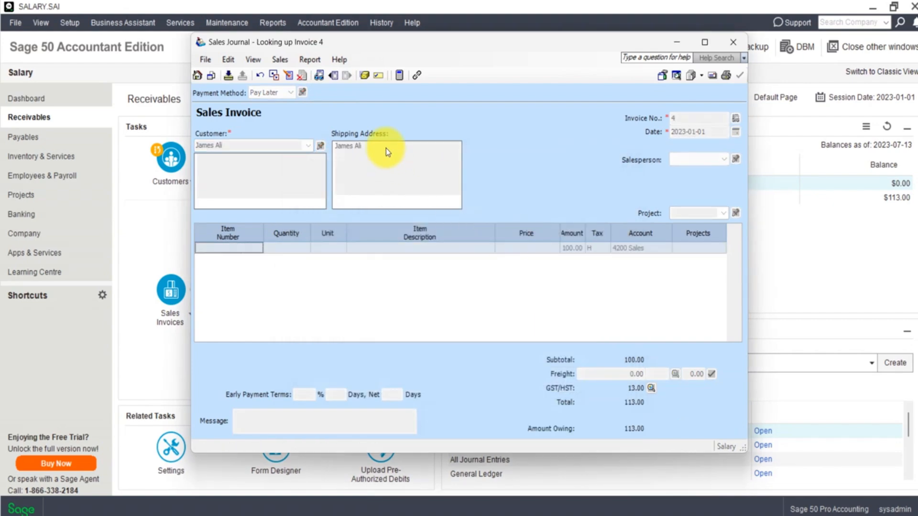
click(285, 76)
- Change the invoice's payment method to Cash and deposit the payment to 1055 TD bank
click(308, 145)
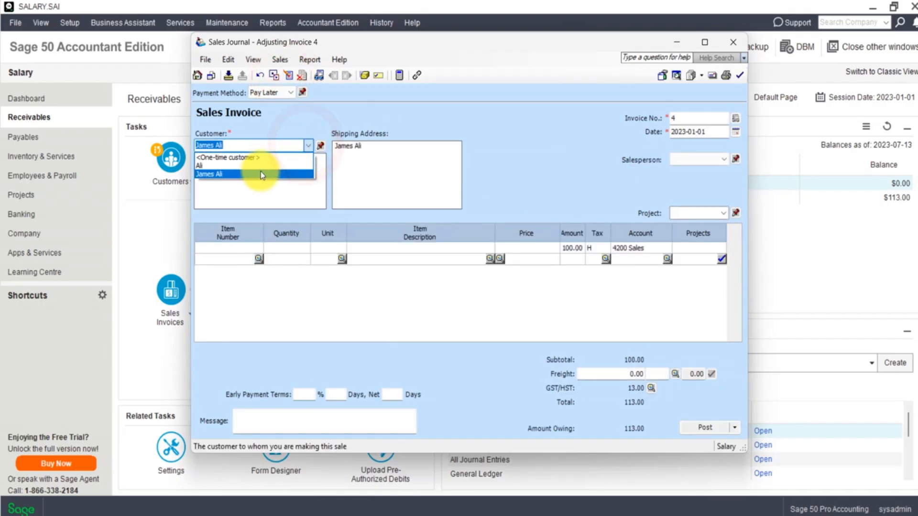
click(287, 94)
click(289, 93)
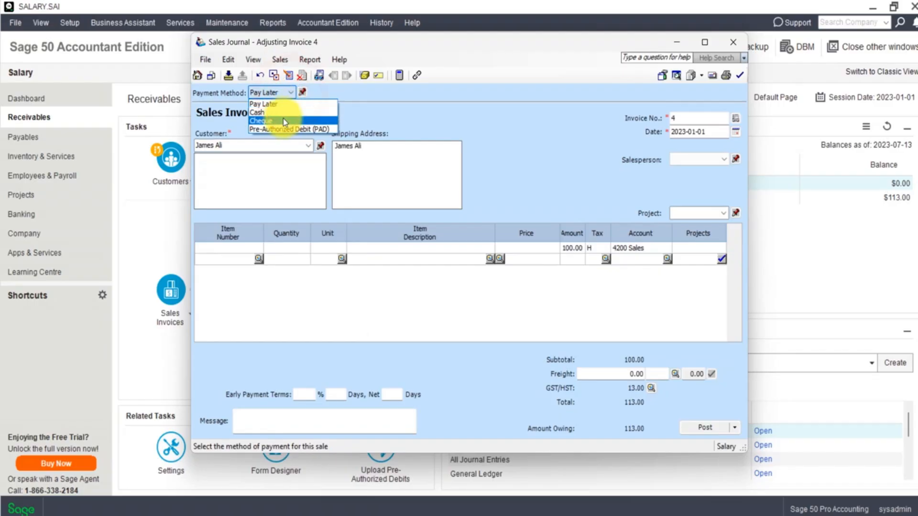
click(277, 111)
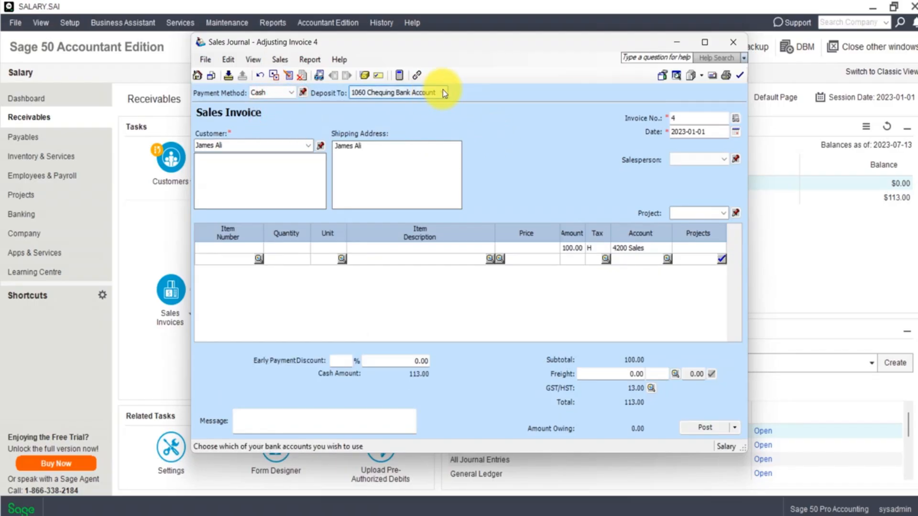
click(443, 93)
click(411, 123)
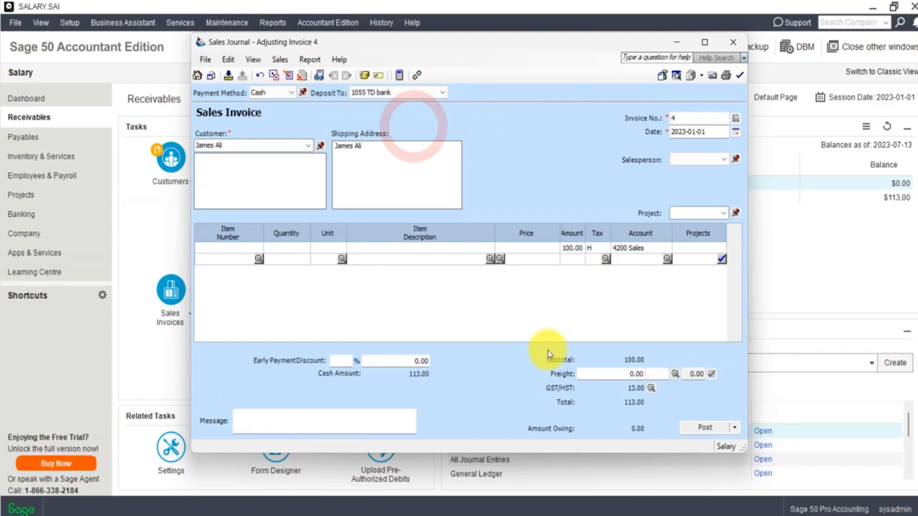
- Post the adjusted invoice and close the sales journal
click(691, 430)
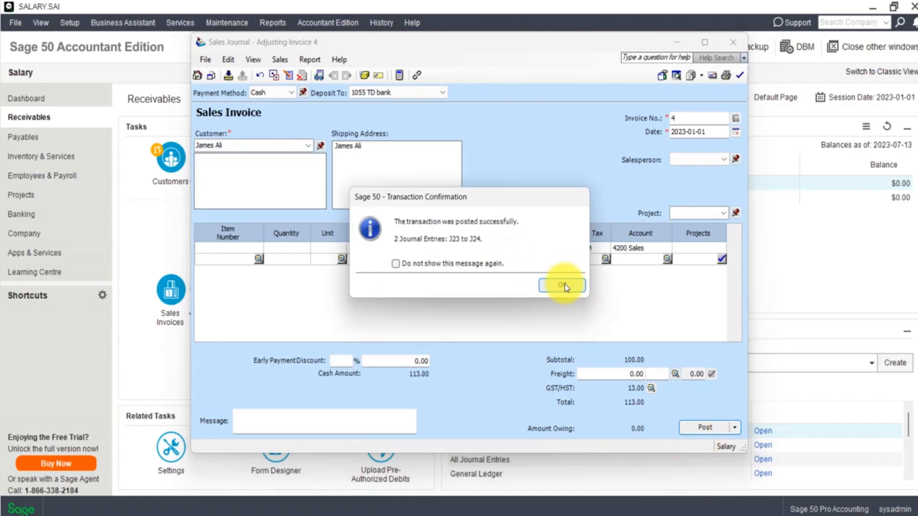
click(563, 284)
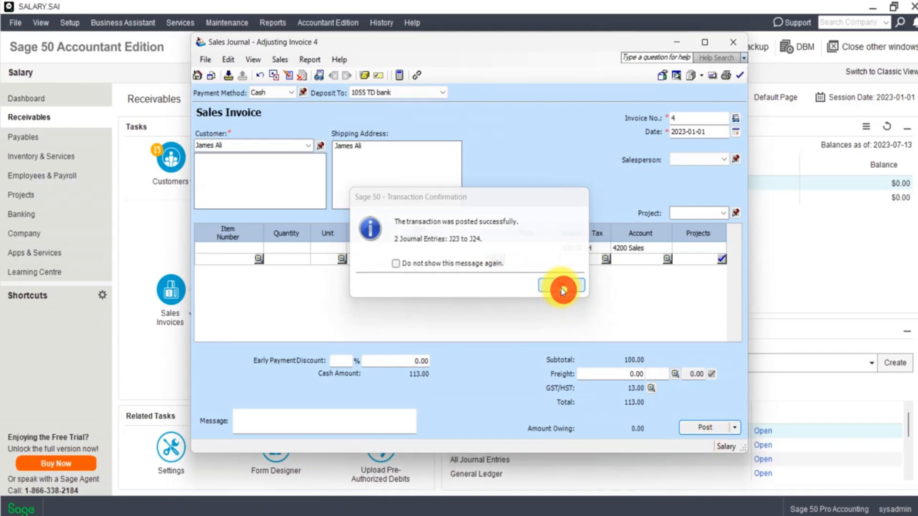
click(445, 93)
click(538, 113)
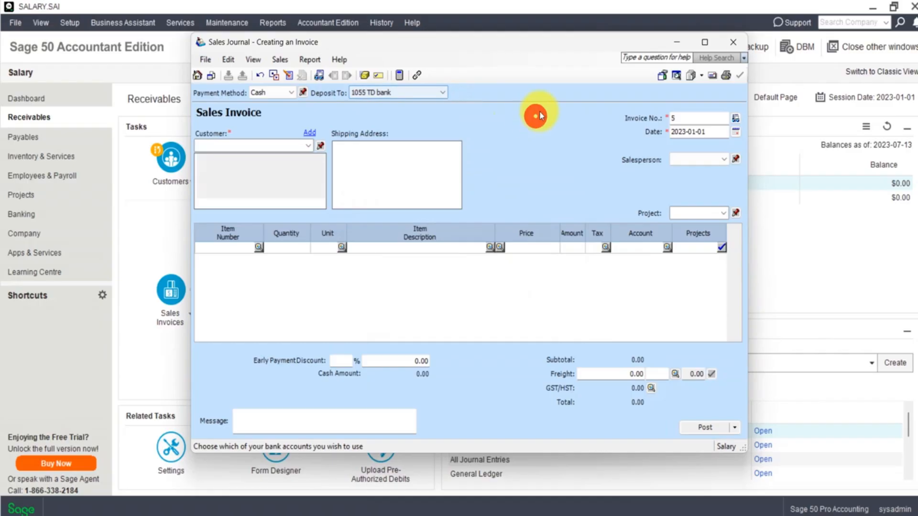
click(732, 42)
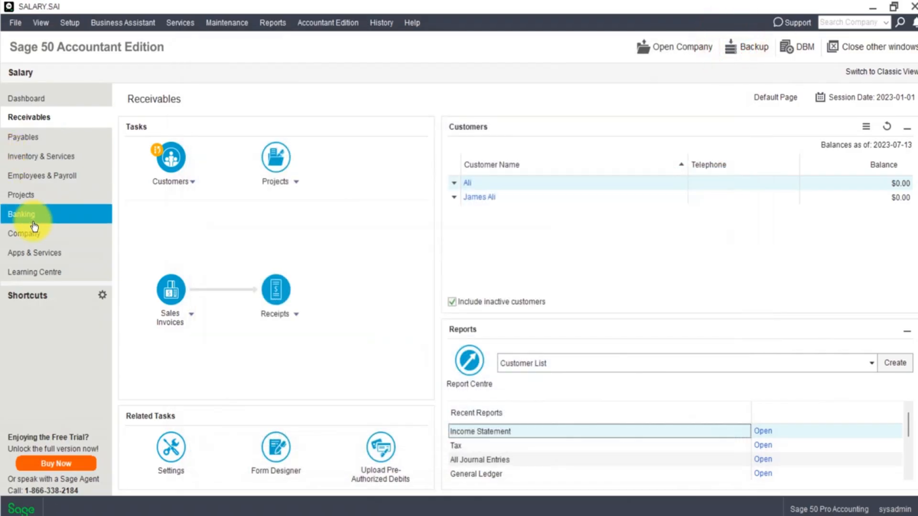
- Examine the current asset accounts in the company's chart of accounts, and select the 1050 Petty Cash account
click(33, 221)
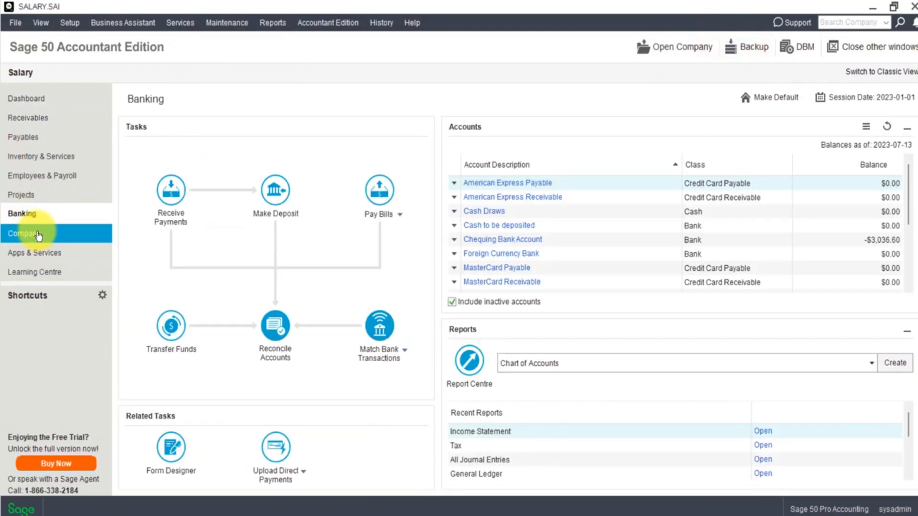
click(38, 236)
click(164, 328)
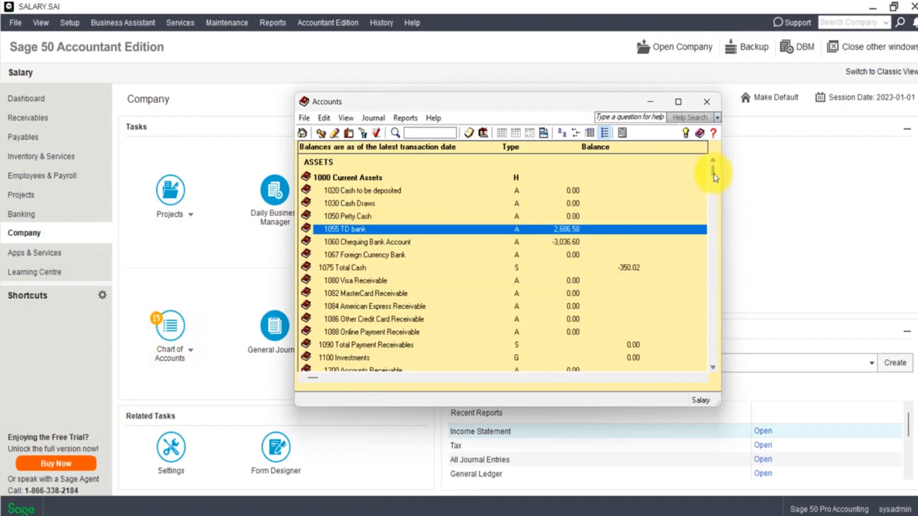
mouse_move(713, 174)
mouse_down()
mouse_move(712, 366)
mouse_move(710, 163)
mouse_up()
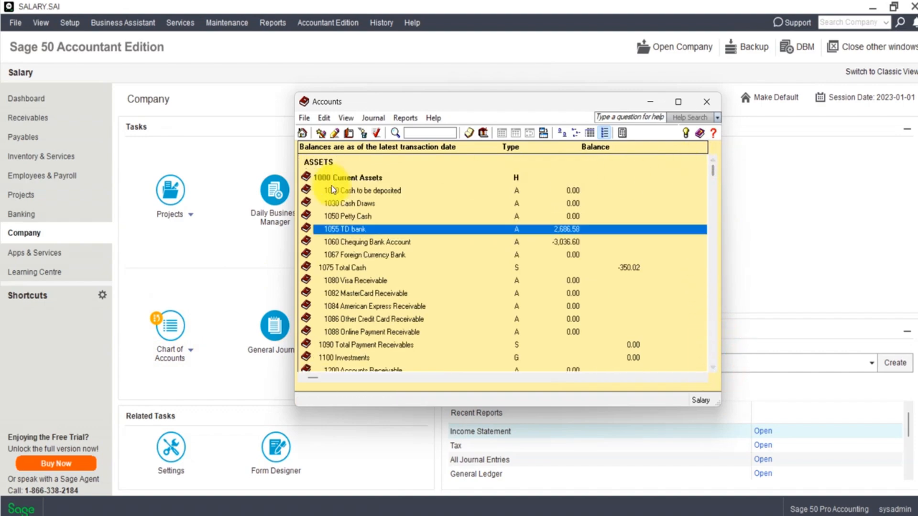
click(360, 217)
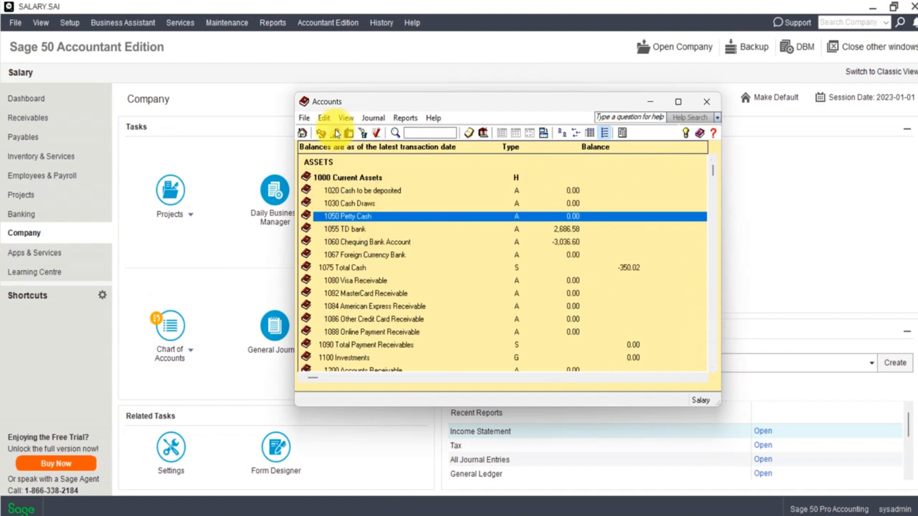
- Create ledger account 1040 named CIBC BANK and set its account class to Bank
click(352, 133)
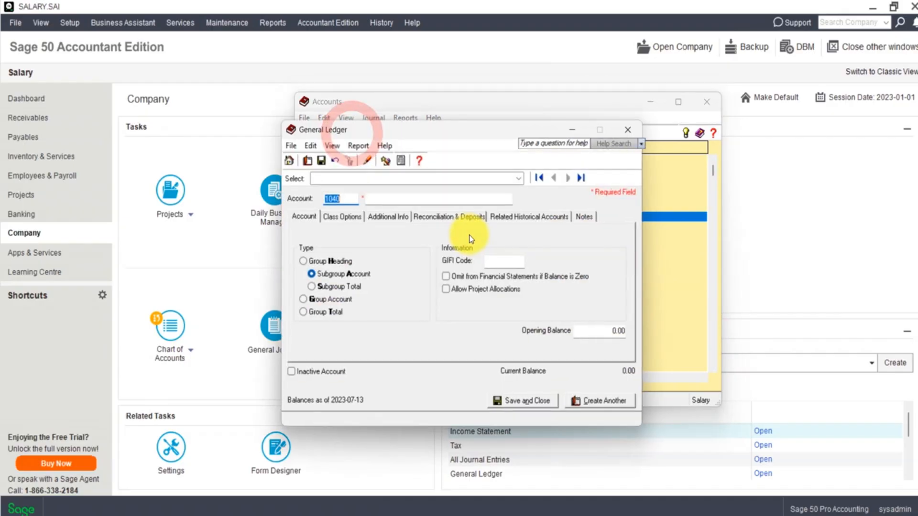
click(394, 199)
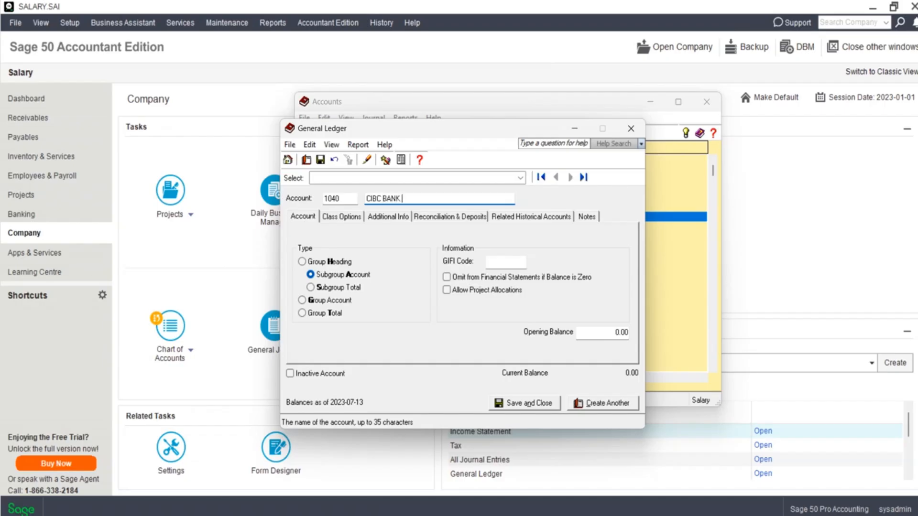
click(337, 218)
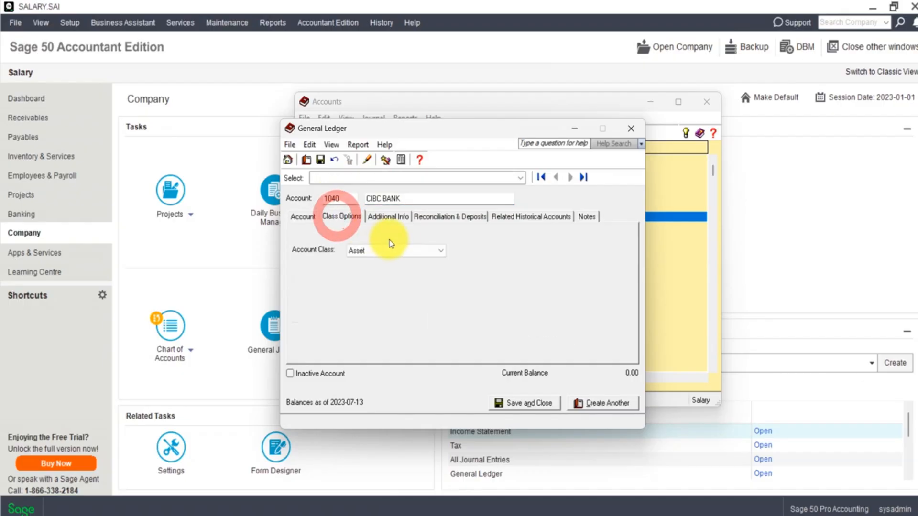
click(432, 250)
click(400, 278)
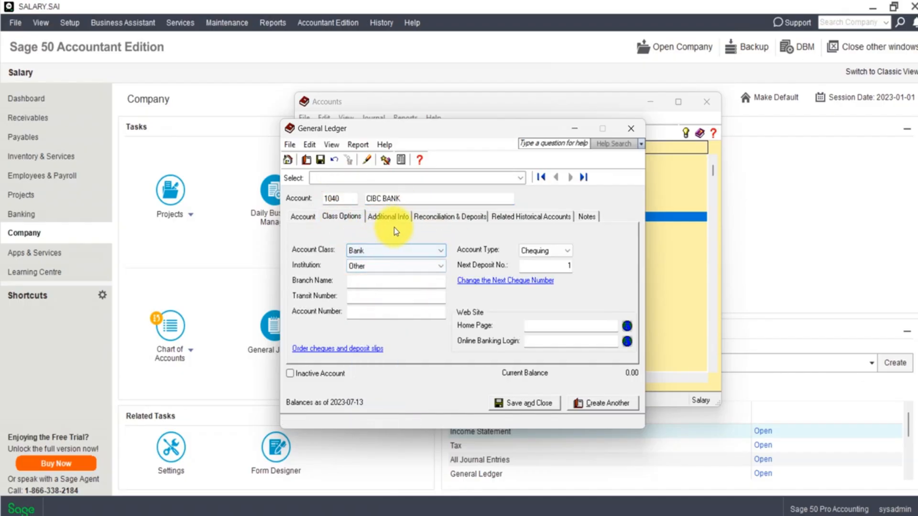
- Review the new account's reconciliation and deposits, additional information and class option settings
click(437, 216)
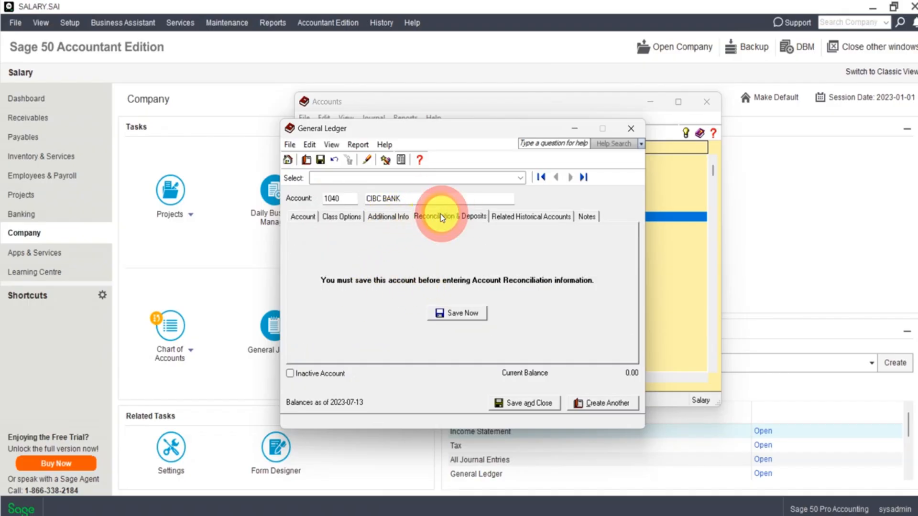
click(384, 217)
click(346, 217)
click(450, 216)
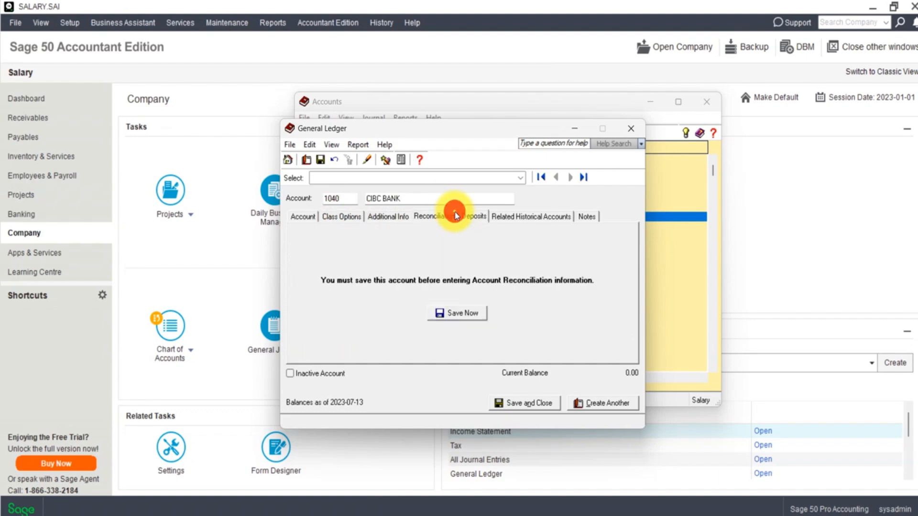
click(344, 217)
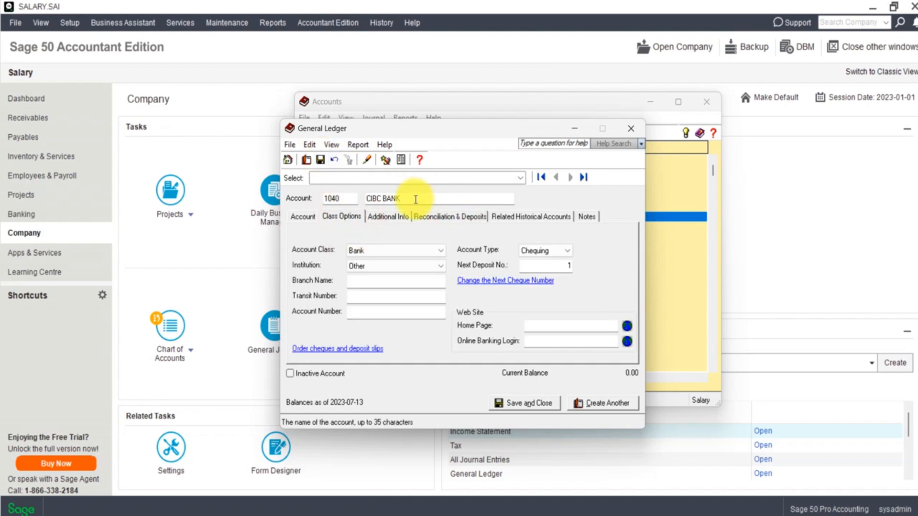
- Copy the CIBC BANK account name, save the new account record, and open its reconciliation and deposits settings
drag(416, 199, 352, 202)
right_click(384, 195)
click(422, 245)
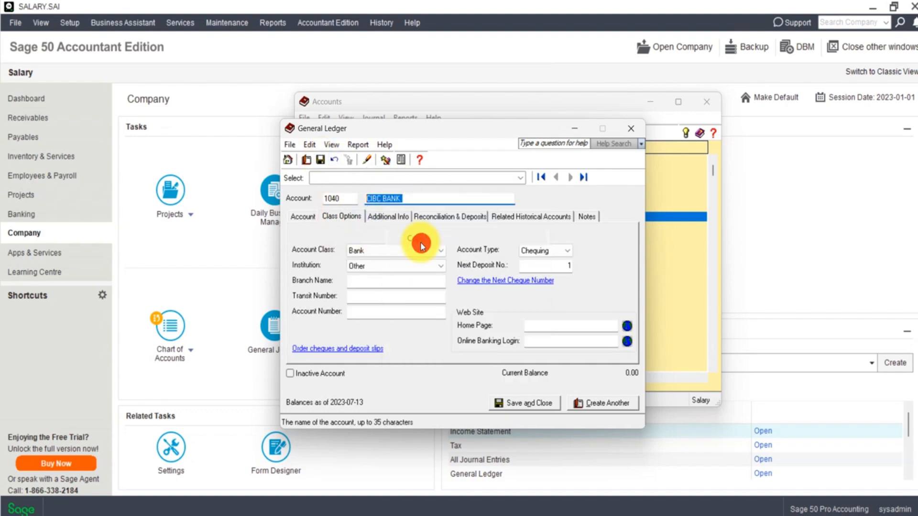
click(320, 159)
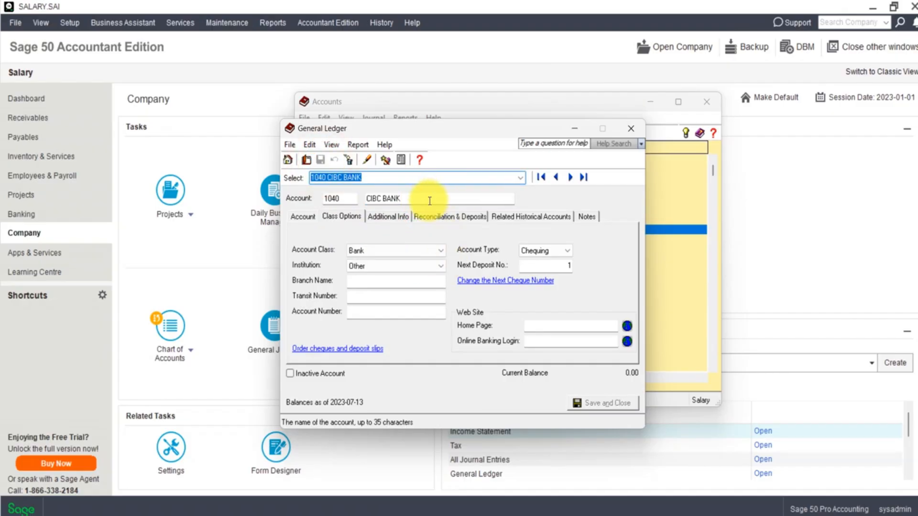
click(435, 221)
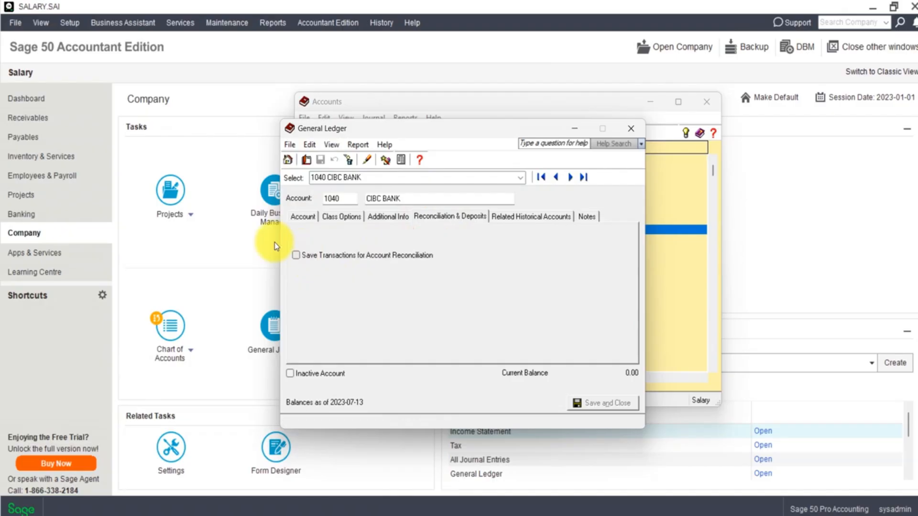
- Check which bank accounts are offered for account reconciliation in the Banking module
click(30, 215)
click(276, 321)
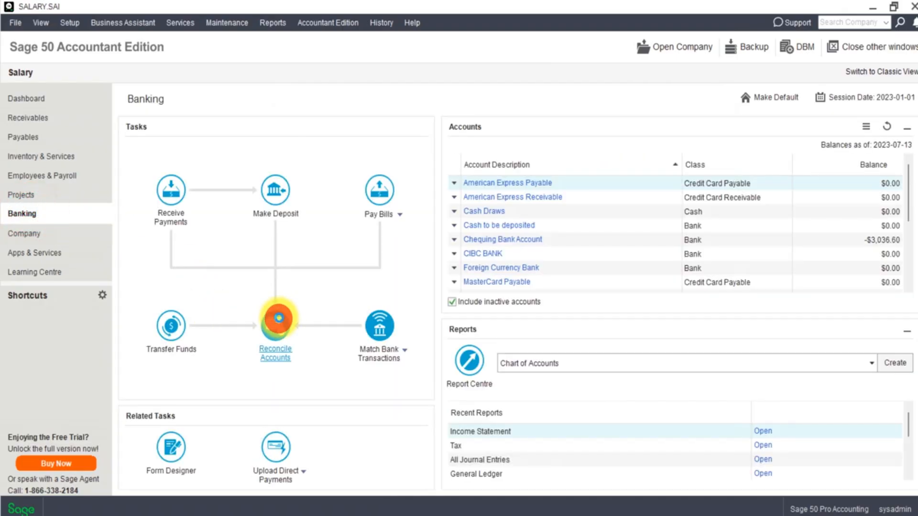
click(408, 191)
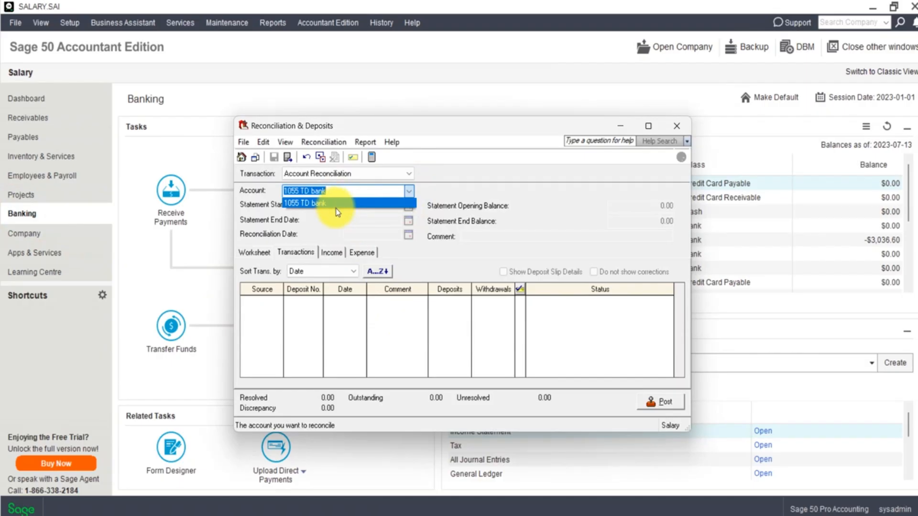
click(266, 76)
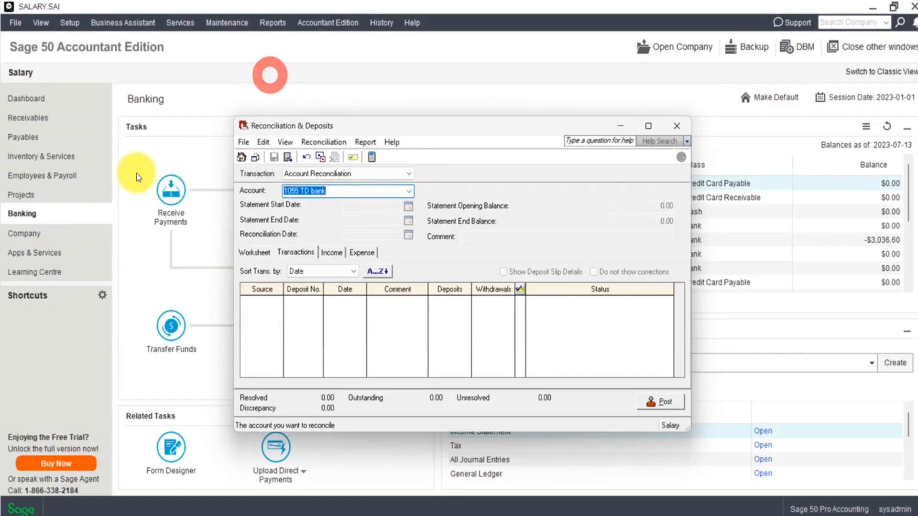
- Reopen the 1040 CIBC BANK account from the chart of accounts and enable saving transactions for account reconciliation
click(65, 233)
click(170, 321)
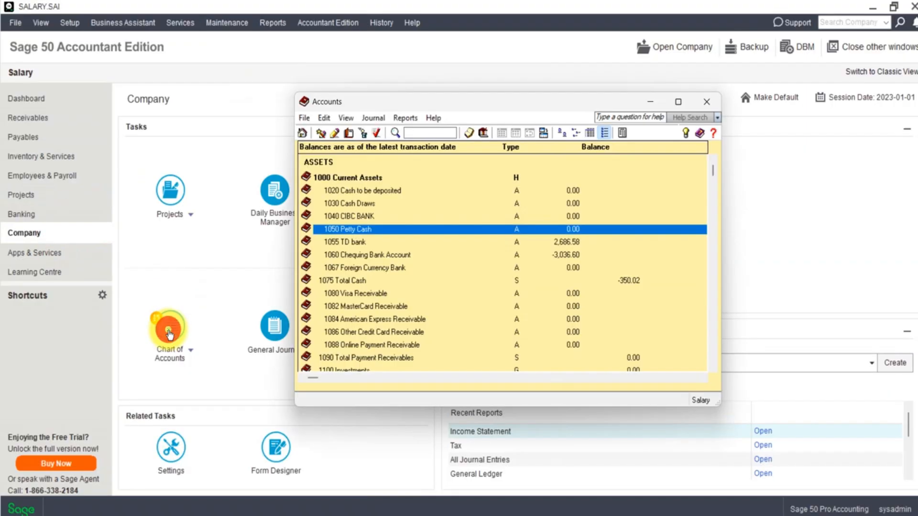
click(367, 218)
click(332, 135)
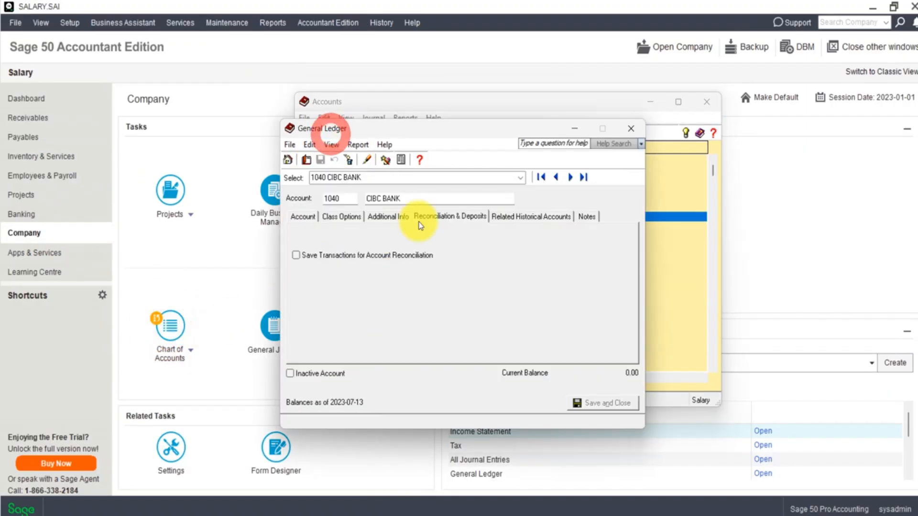
click(336, 256)
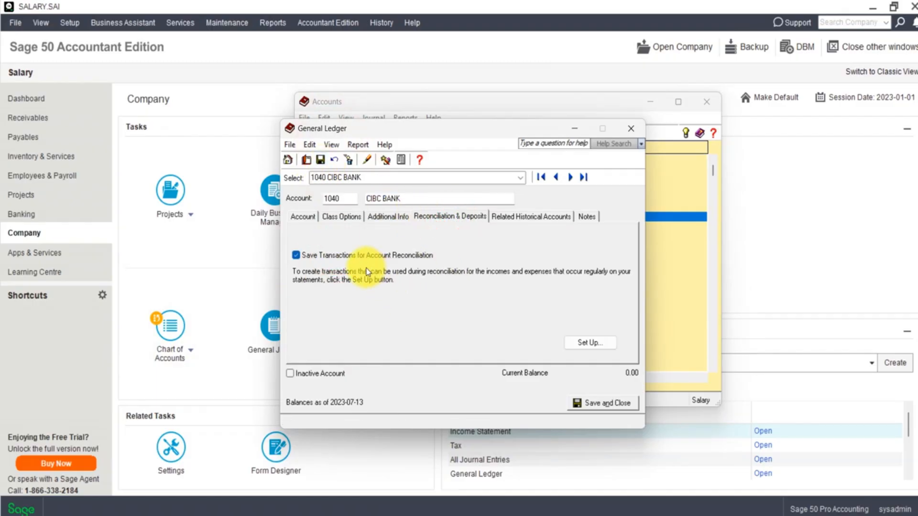
- Browse the expense accounts for Bank Charges in the reconciliation setup, leave that link blank, and save and close the CIBC BANK account
click(596, 344)
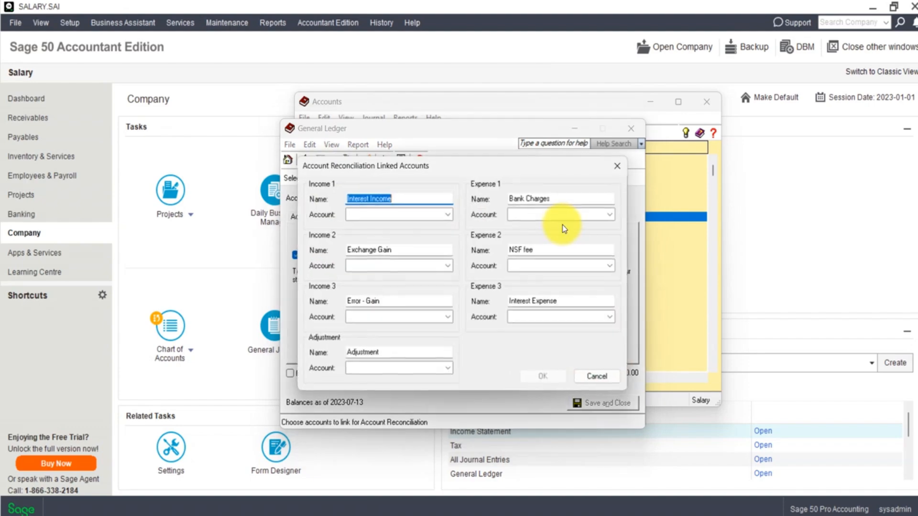
click(555, 214)
click(610, 214)
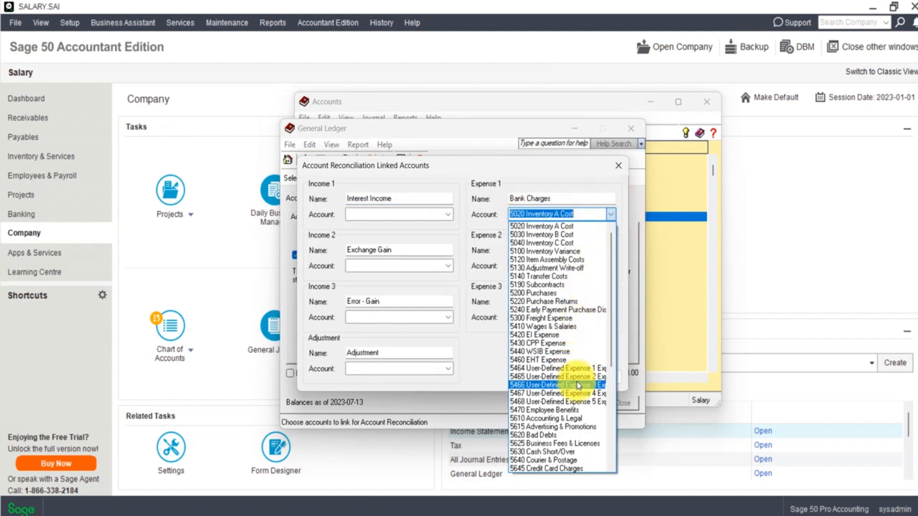
scroll(578, 387, down, 1)
scroll(579, 389, down, 7)
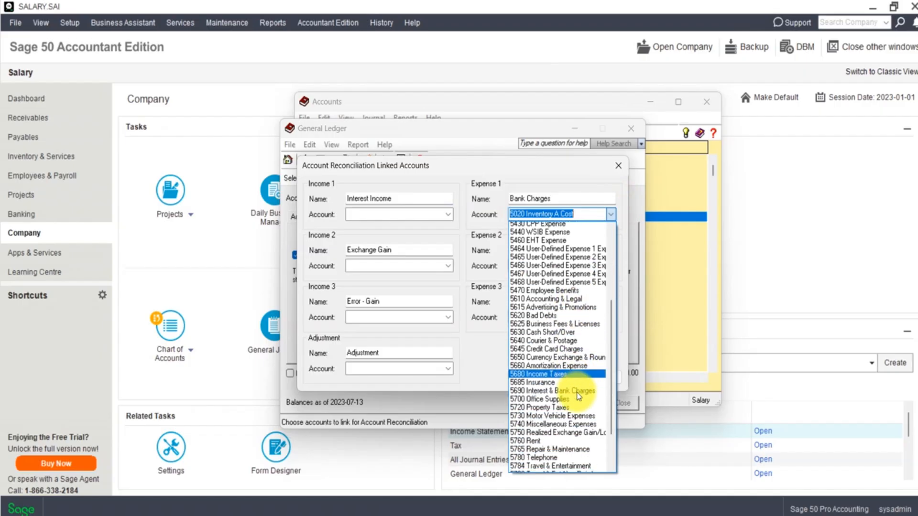
scroll(578, 395, down, 1)
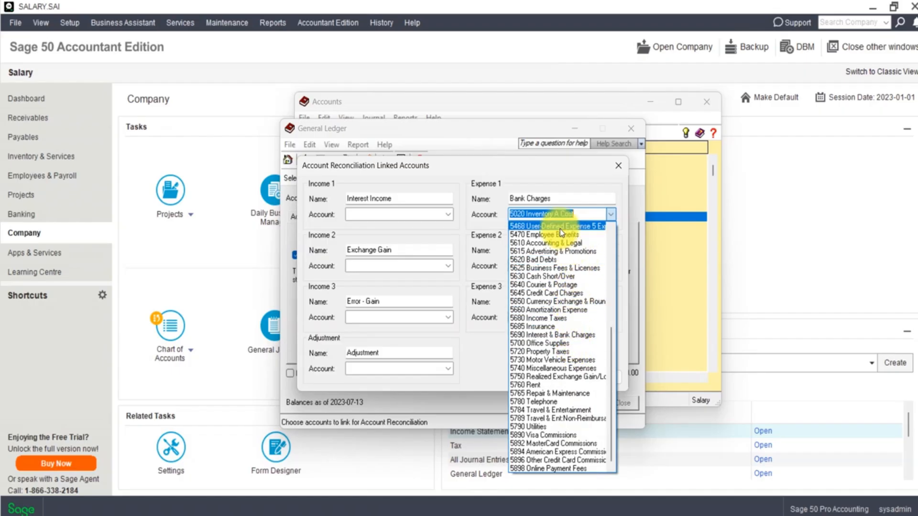
click(545, 175)
click(587, 214)
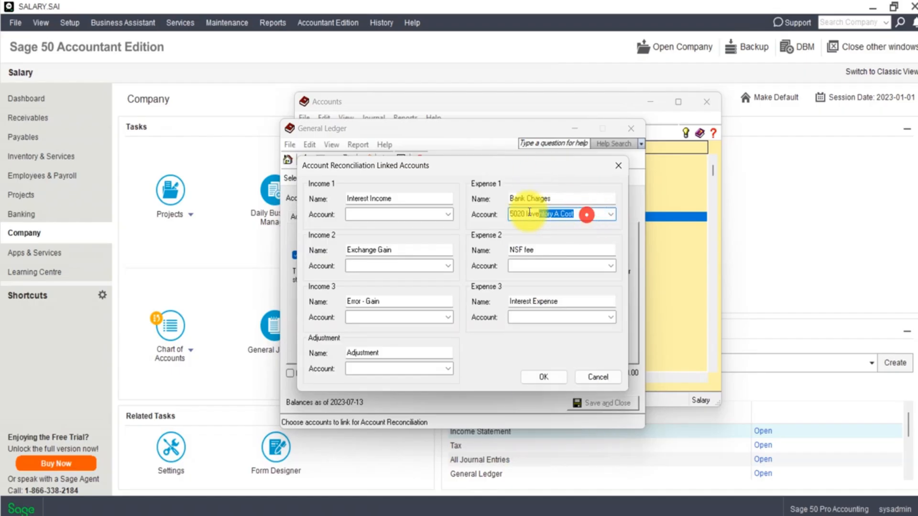
key(Delete)
click(549, 378)
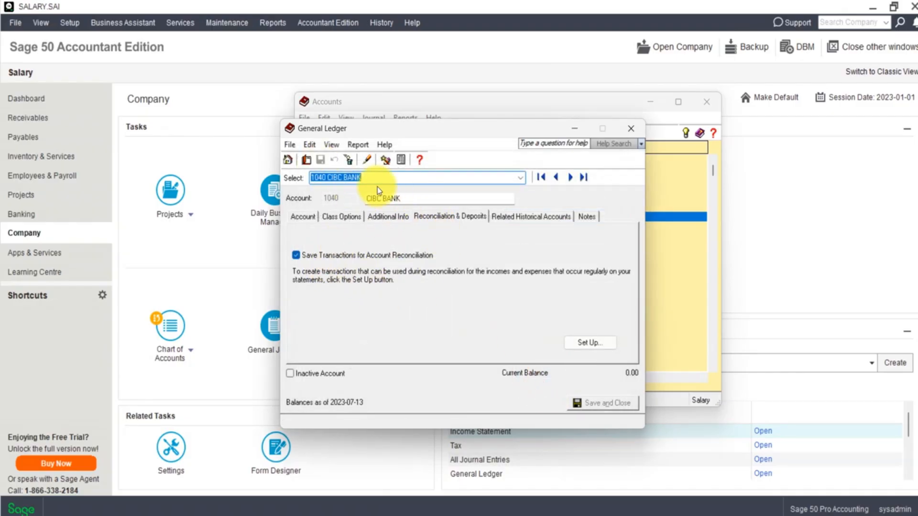
click(631, 128)
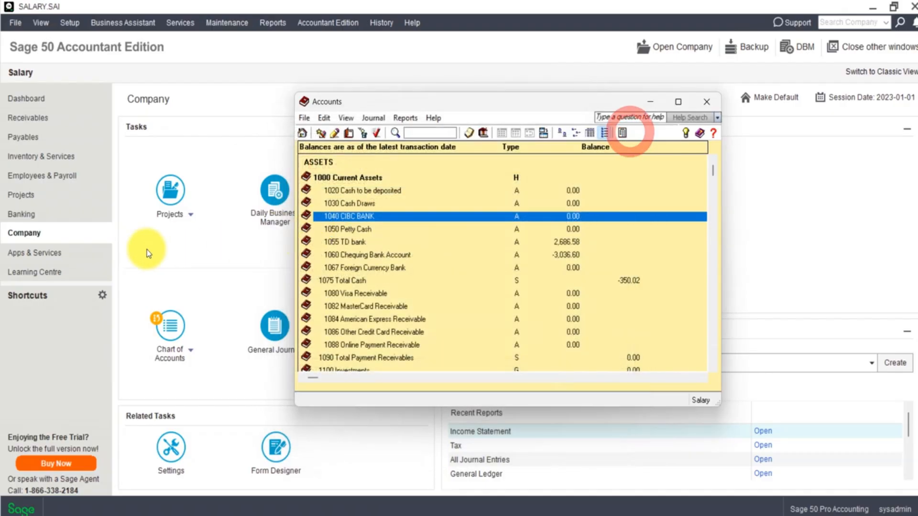
- Check that 1040 CIBC BANK can be selected for account reconciliation in Banking, and close the reconciliation journal
click(35, 221)
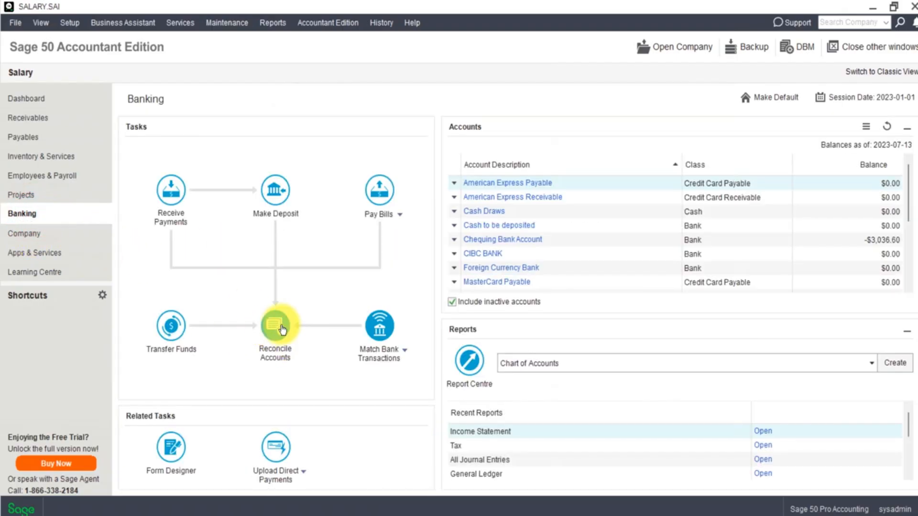
click(282, 329)
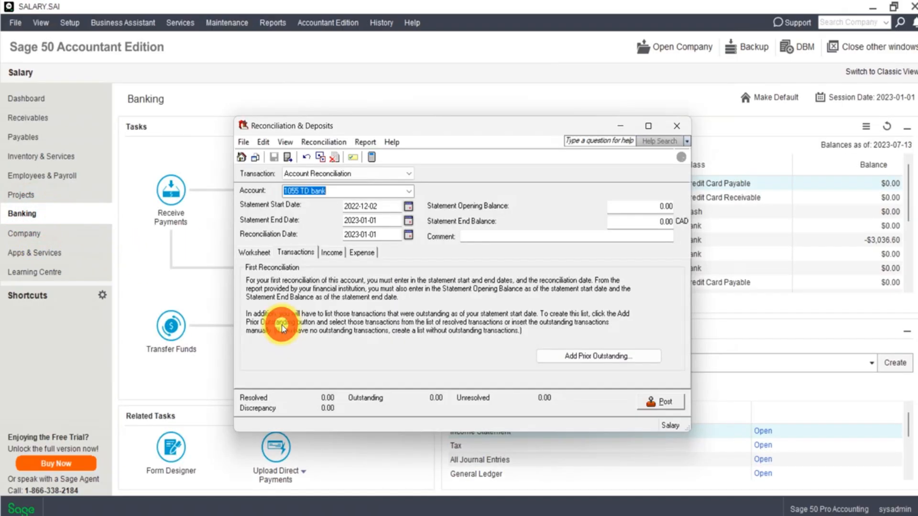
click(408, 191)
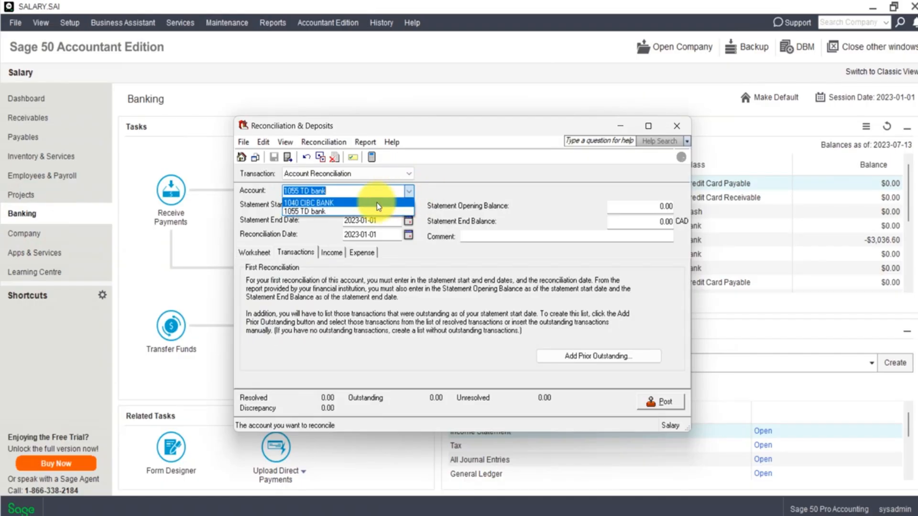
click(379, 203)
click(676, 126)
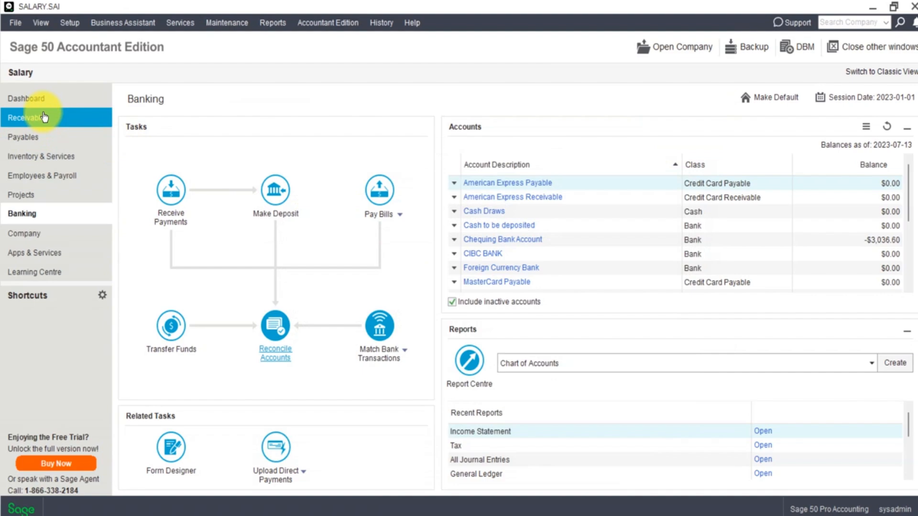
- Start a new sales invoice in Receivables for the last listed customer, with Cheque as the payment method
click(45, 117)
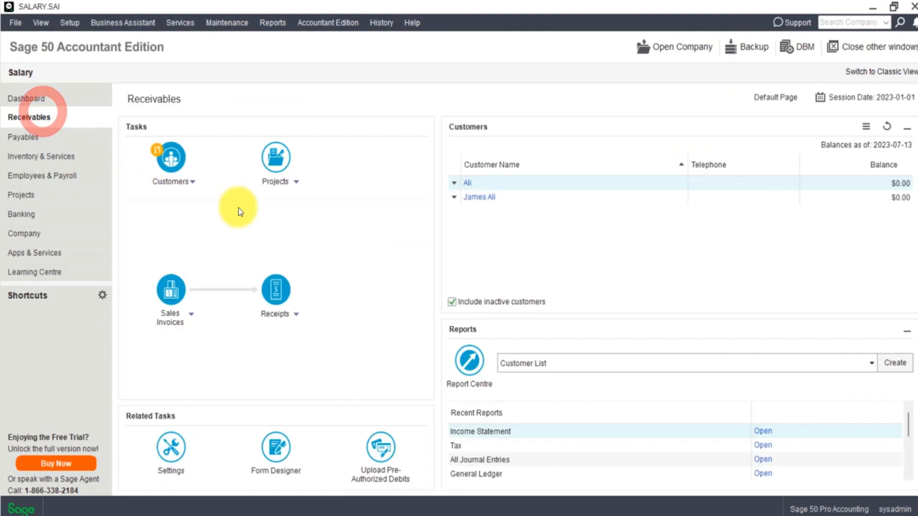
click(182, 300)
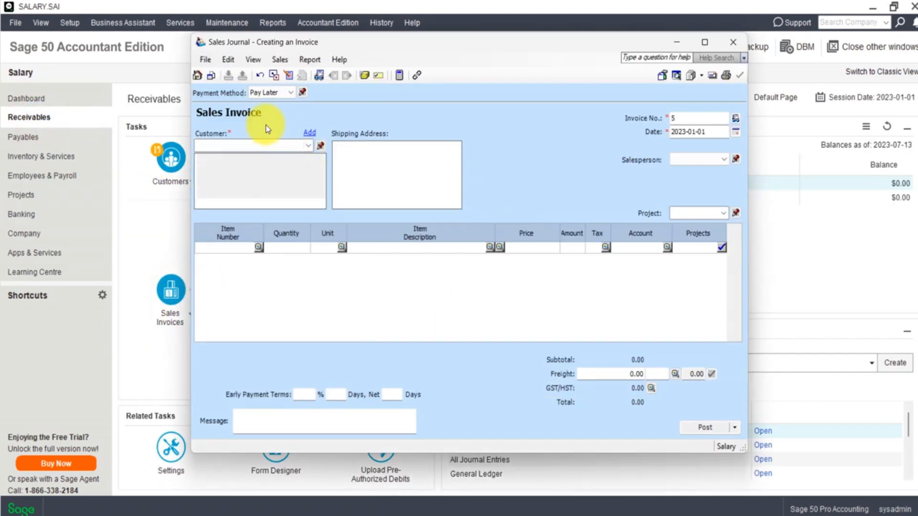
click(308, 146)
click(266, 175)
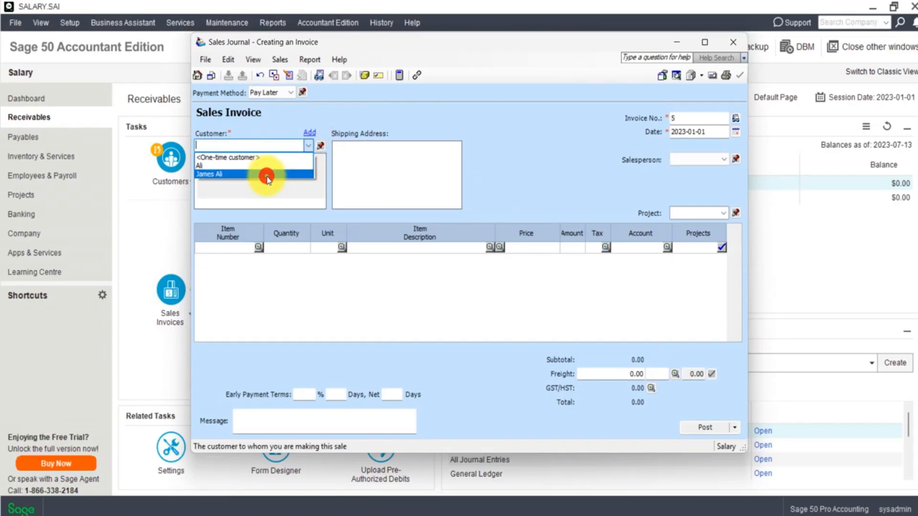
click(291, 92)
click(276, 118)
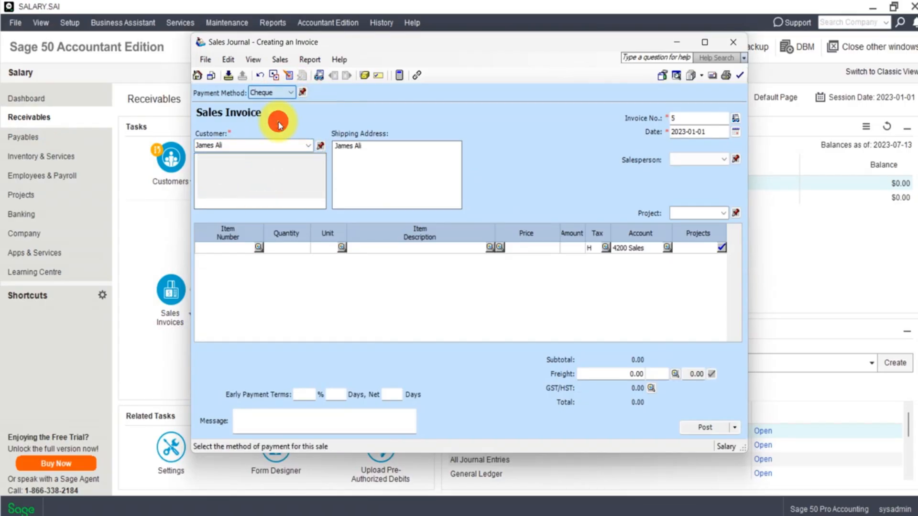
- Try the Cash and Cheque payment options on the new sales invoice and leave the payment method set to Cash
click(292, 93)
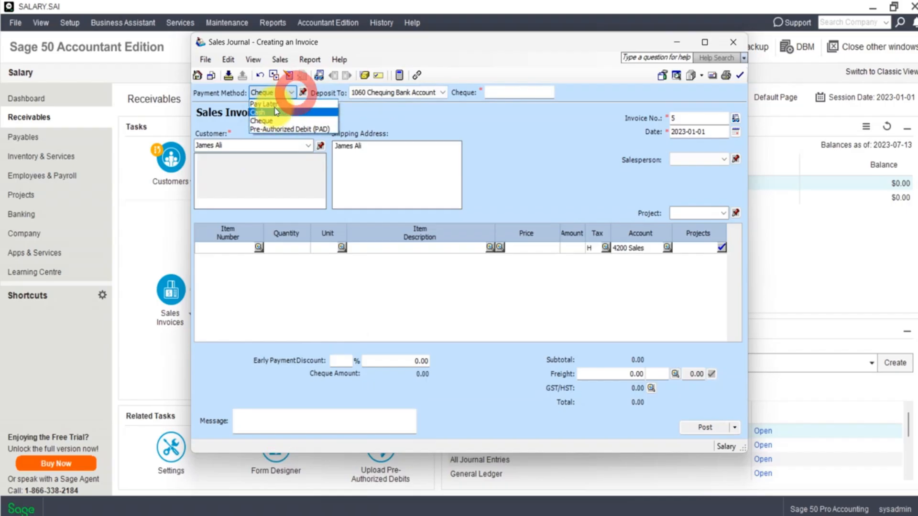
click(272, 104)
click(292, 93)
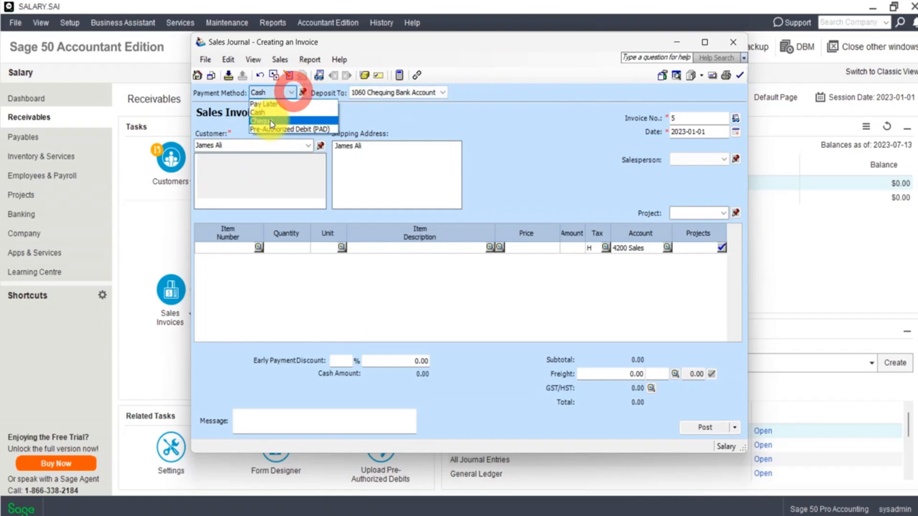
click(271, 122)
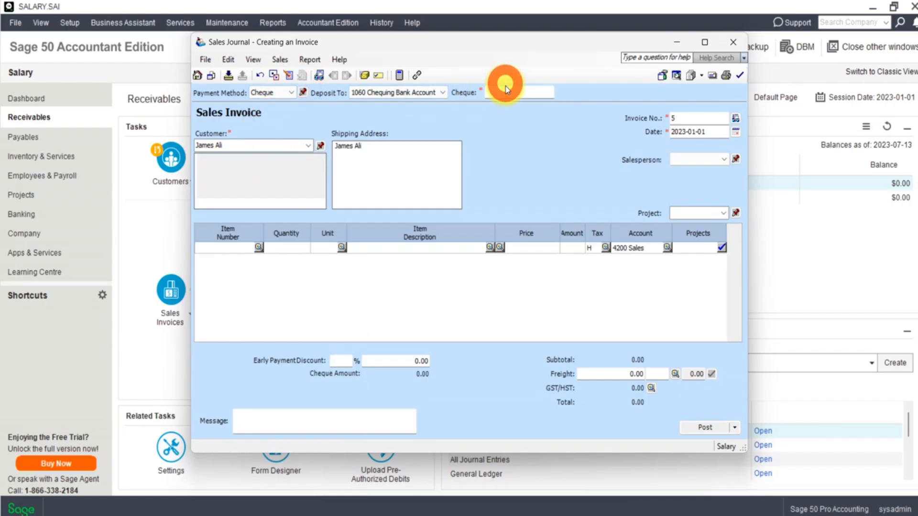
click(504, 92)
click(292, 92)
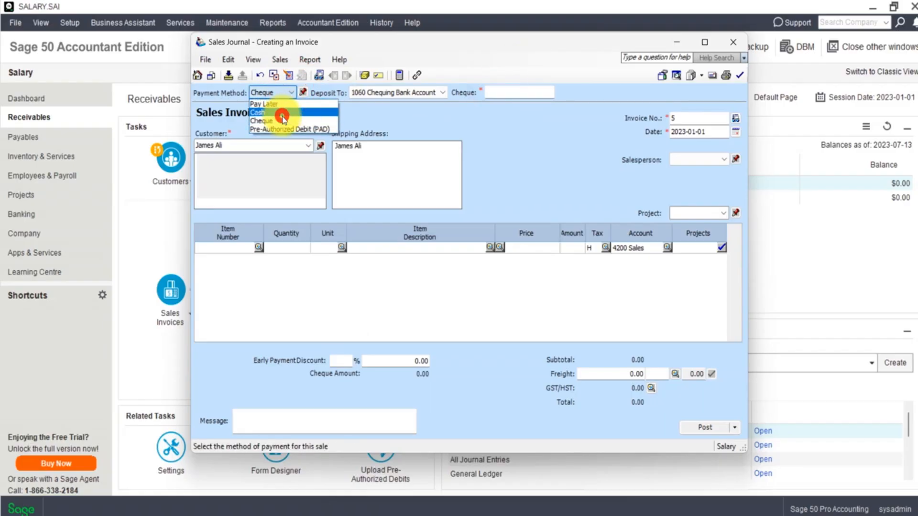
click(282, 112)
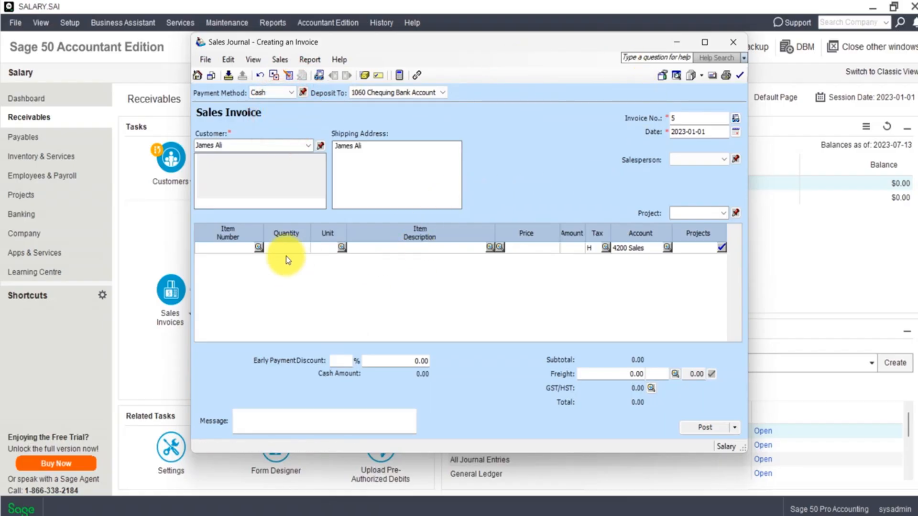
- Add the Services item to the first invoice line with an amount of 100.00
double_click(252, 247)
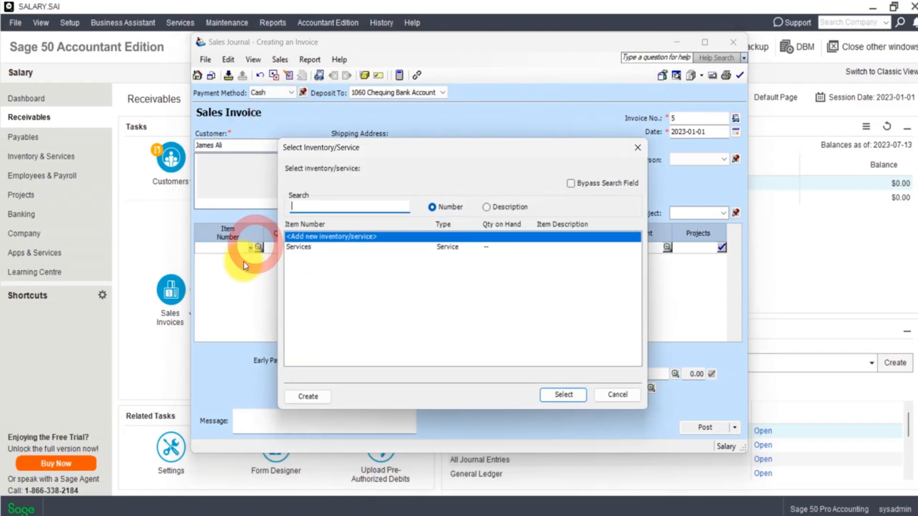
double_click(306, 247)
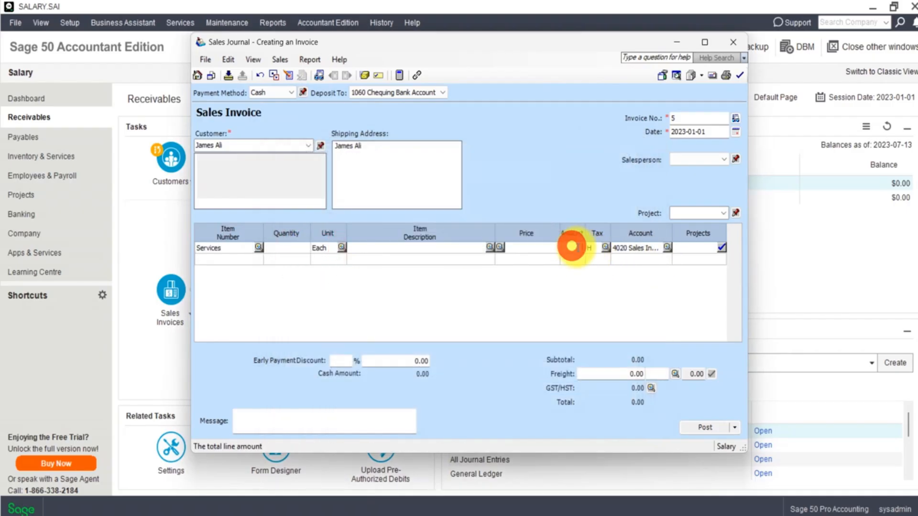
text(100)
key(Tab)
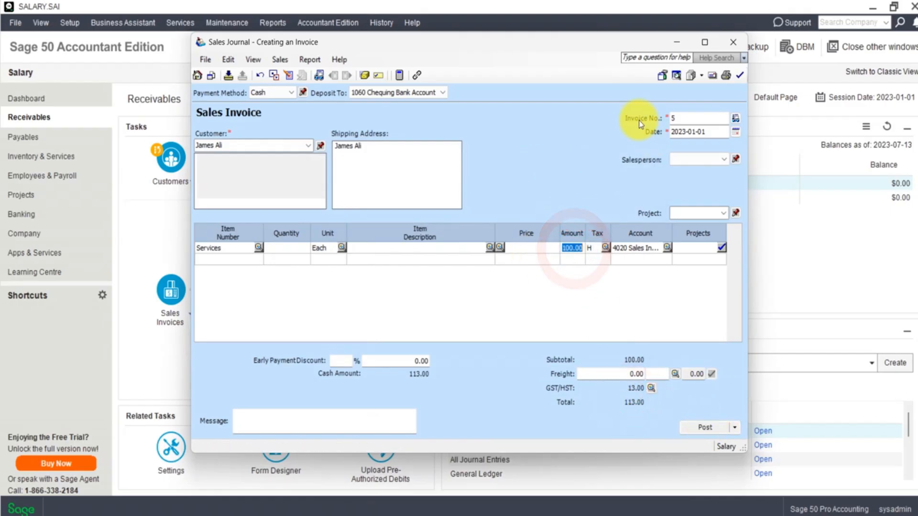
- Generate the Income Statement for 2023-01-01 to 2023-07-13 and review the sales revenue while the invoice stays open
drag(615, 43, 453, 97)
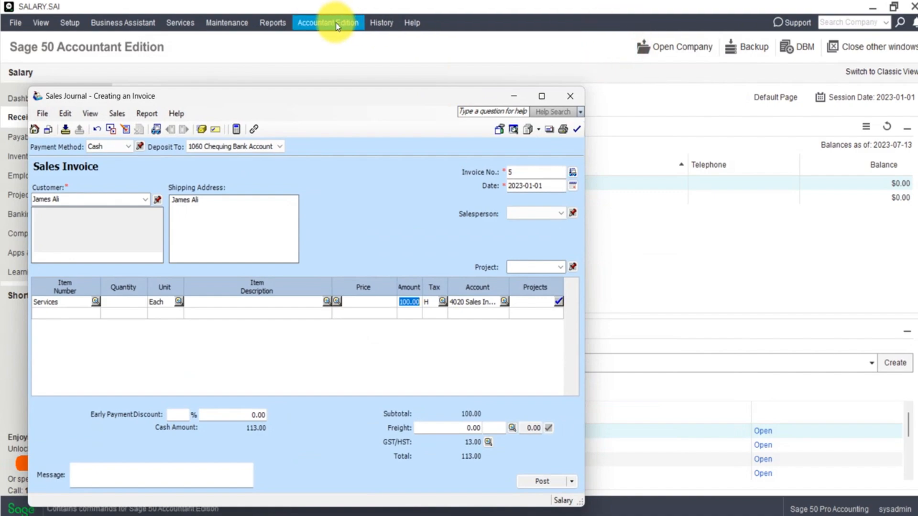
click(266, 24)
mouse_move(306, 105)
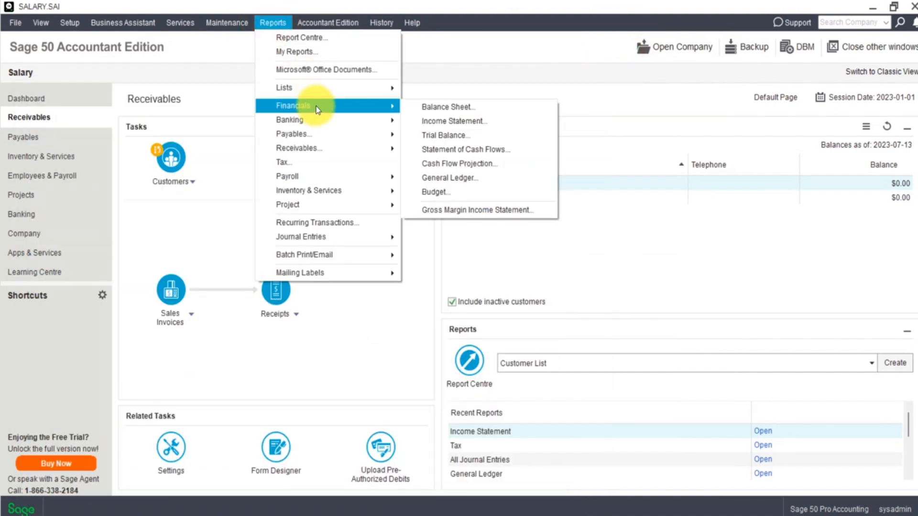
click(482, 118)
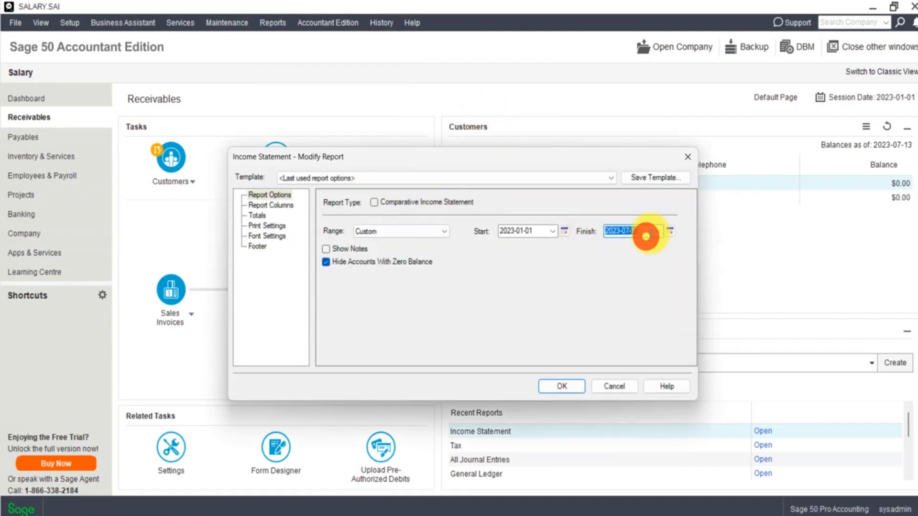
click(656, 231)
click(349, 266)
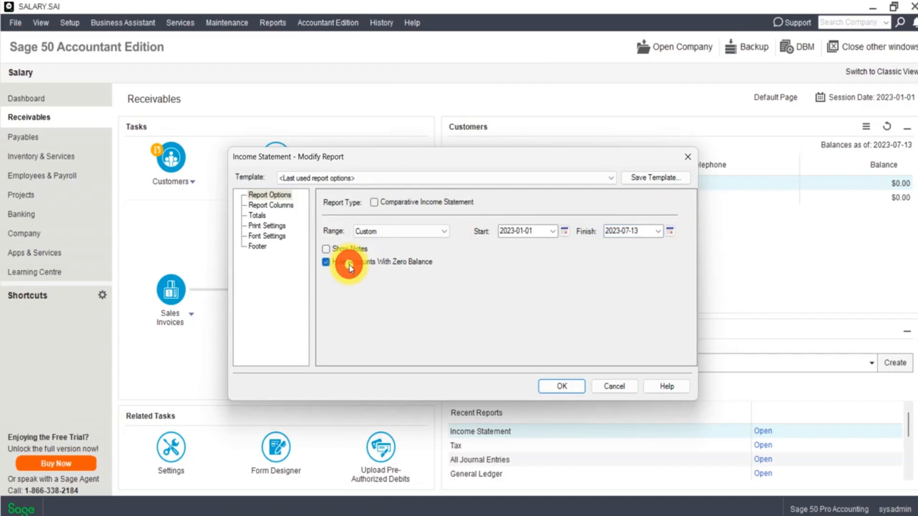
click(565, 385)
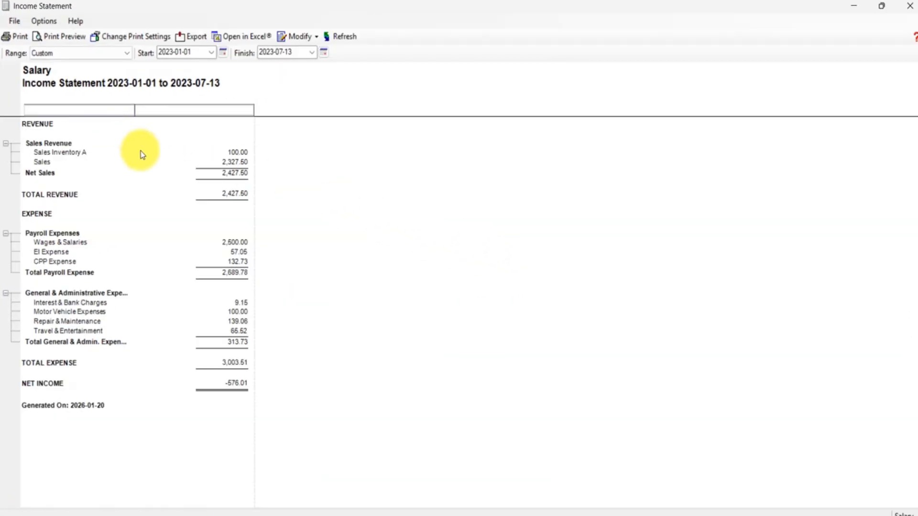
click(231, 160)
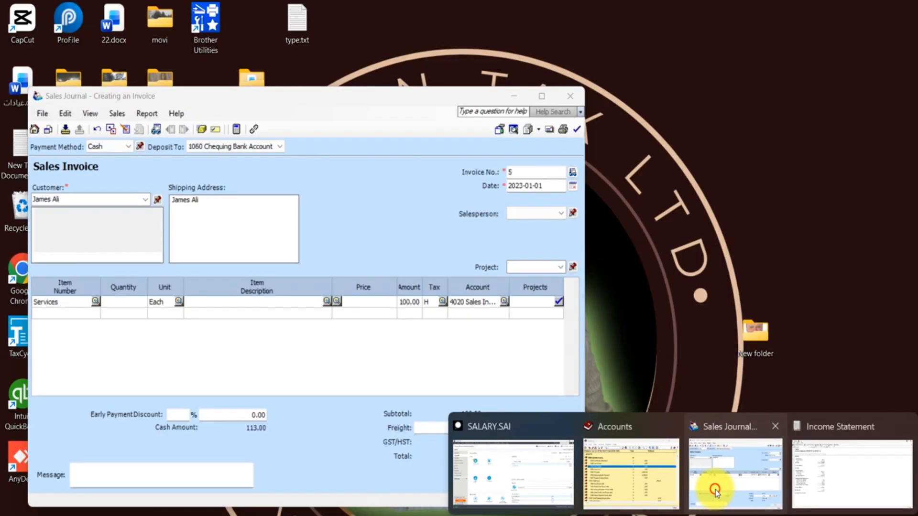
- Return to the unposted sales invoice, set the Services amount to 1,000,000.00, and post it
click(711, 485)
drag(298, 90, 558, 67)
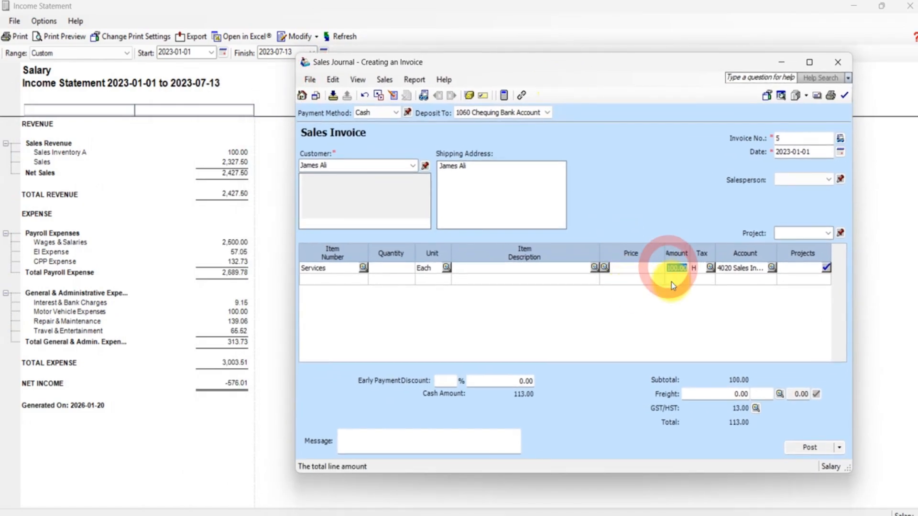
text(100)
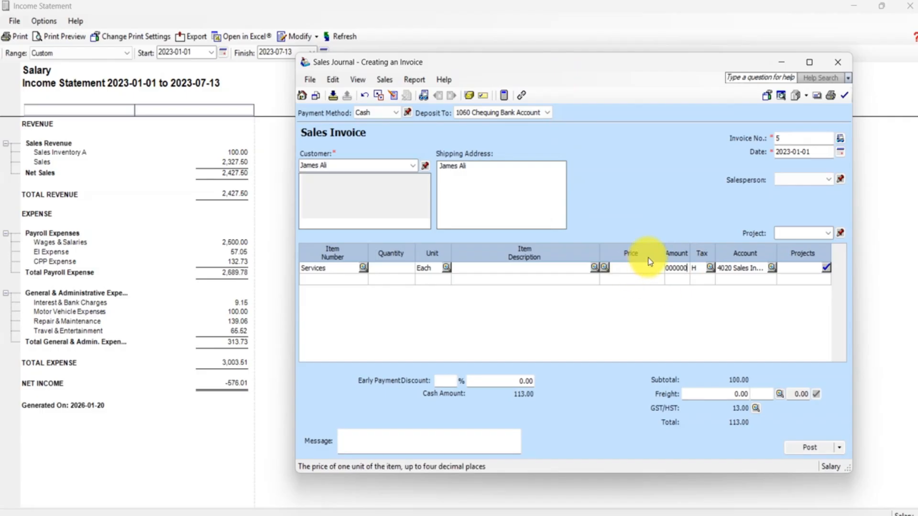
drag(661, 247, 688, 249)
click(669, 278)
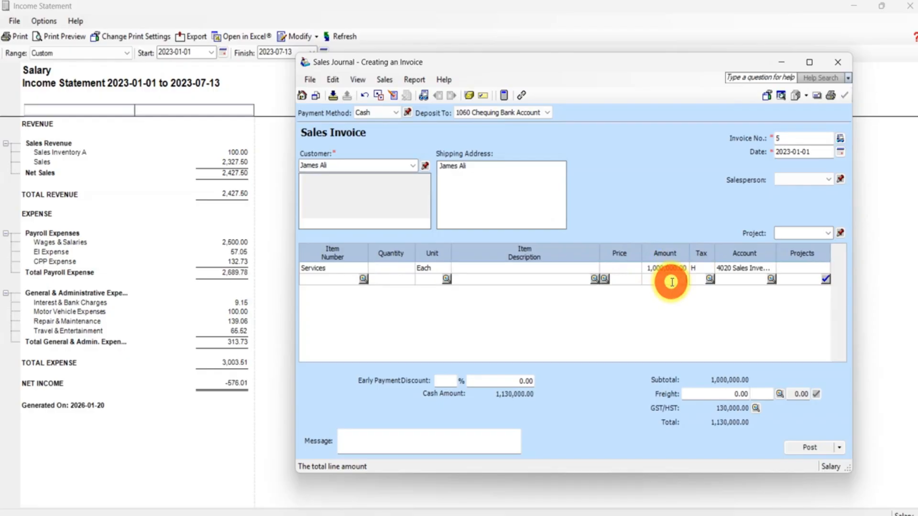
click(813, 449)
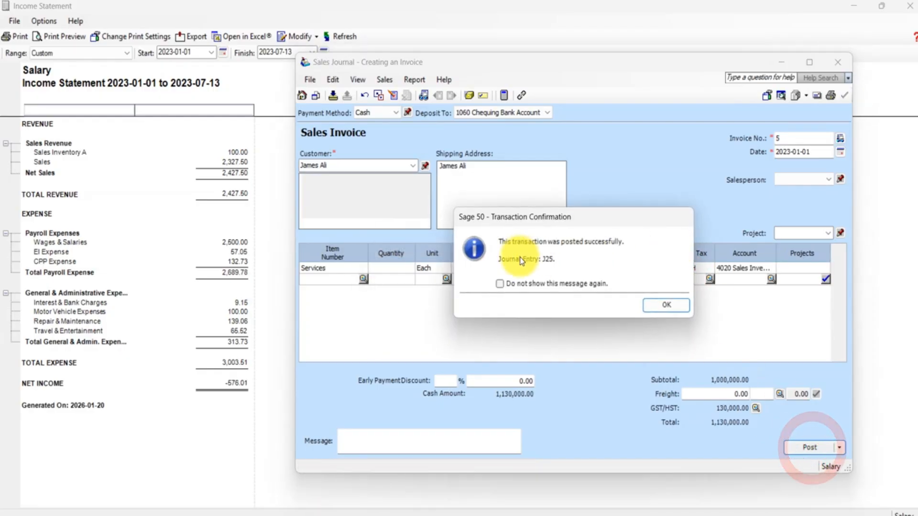
click(672, 306)
- Drill down from Sales Inventory A in the Income Statement to its ledger entries and look up invoice 2
click(192, 173)
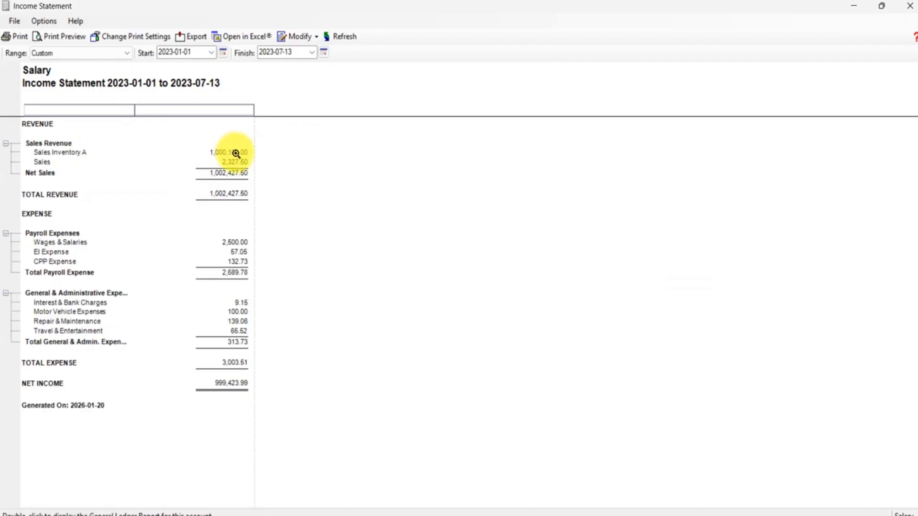
double_click(236, 151)
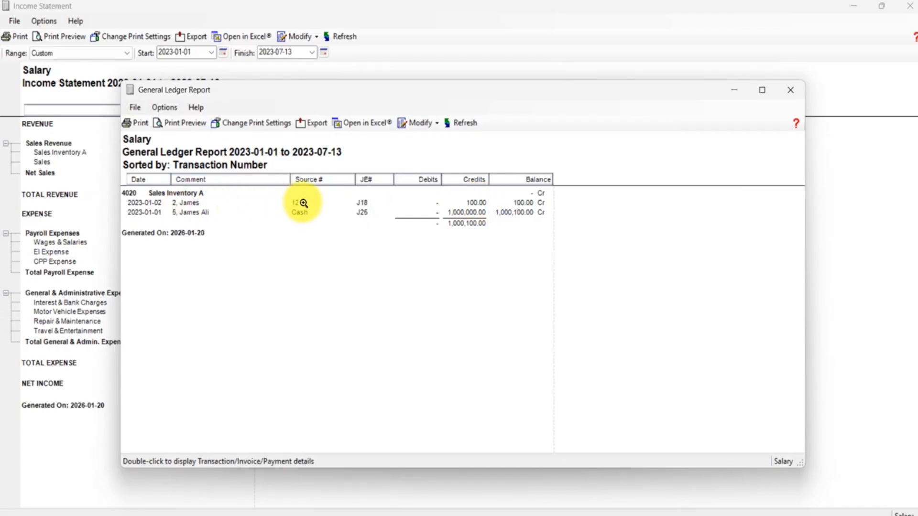
double_click(295, 202)
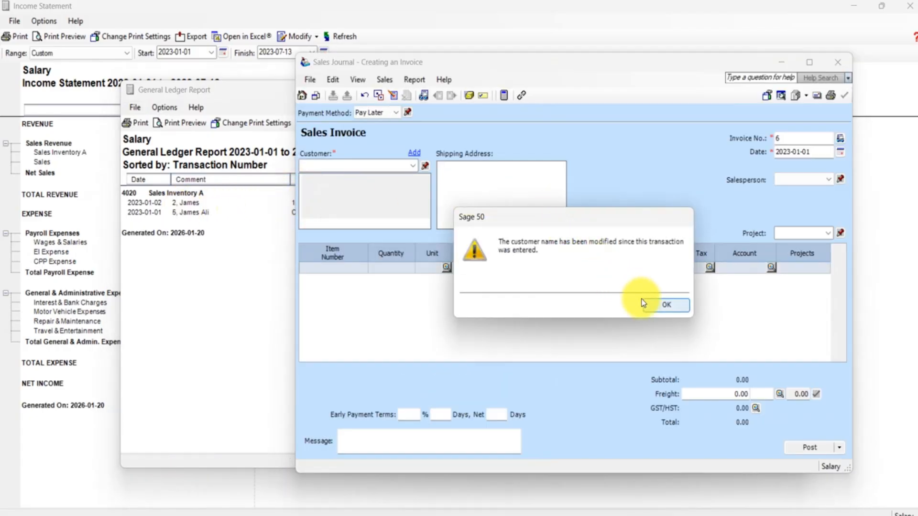
click(654, 306)
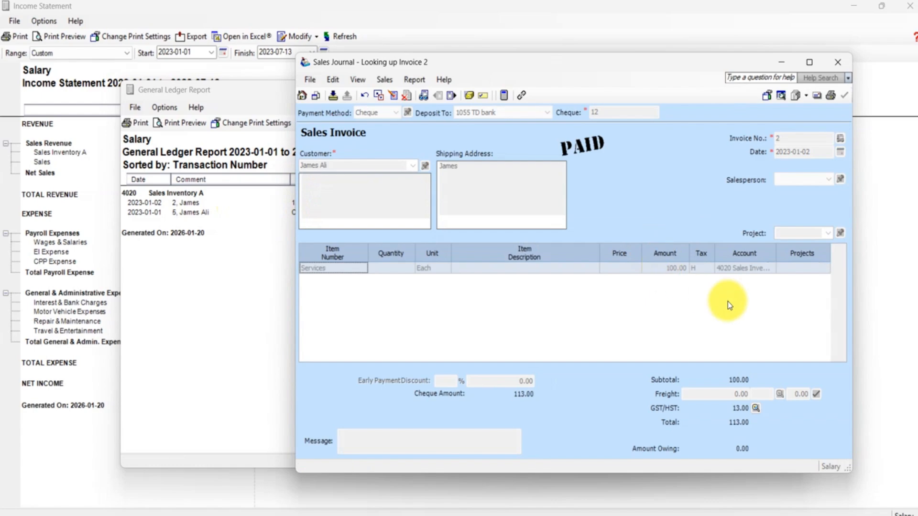
- Open invoice 2 for adjustment to view its editable fields, and close it without saving
click(393, 96)
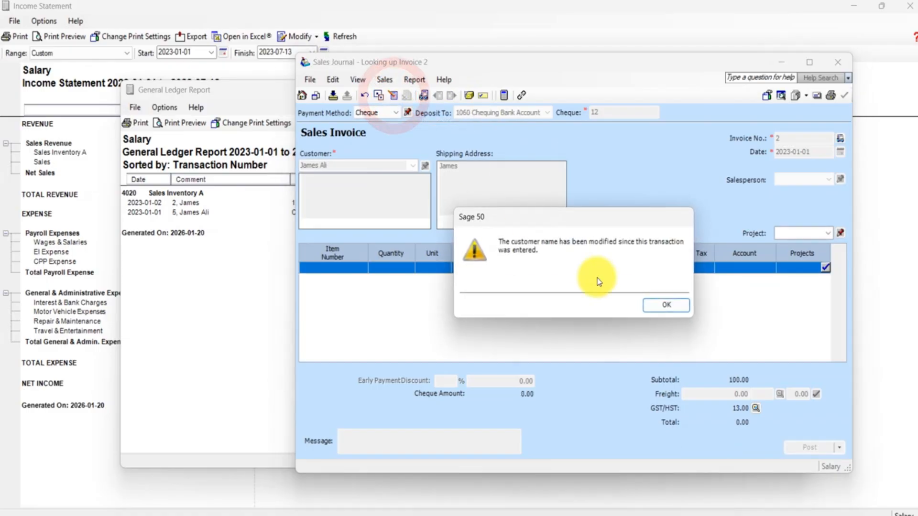
click(667, 305)
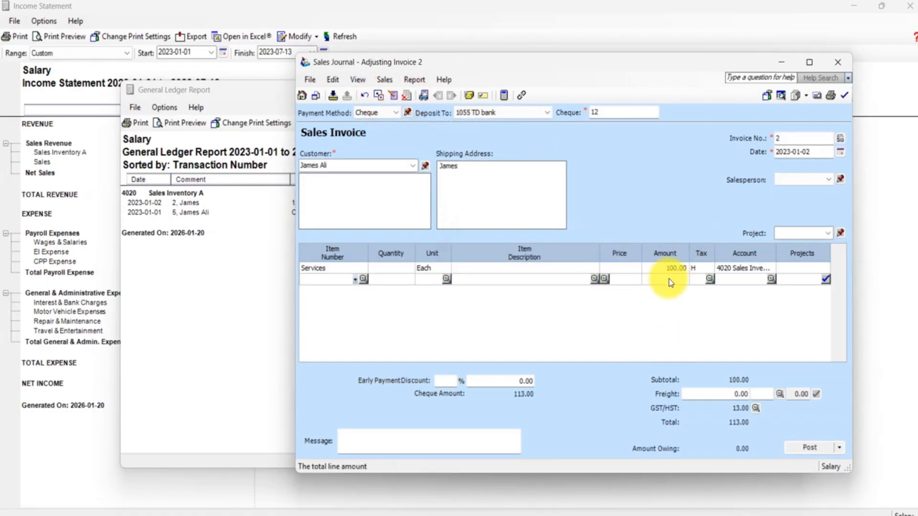
click(838, 62)
click(621, 304)
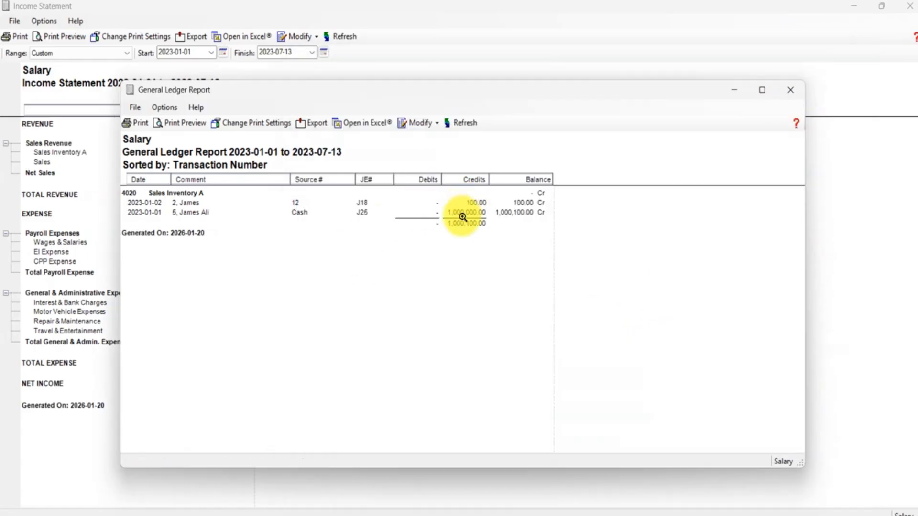
- Open invoice 5 from the ledger report, adjust its Services amount to 99.00, post the correction, and close the invoice
double_click(294, 214)
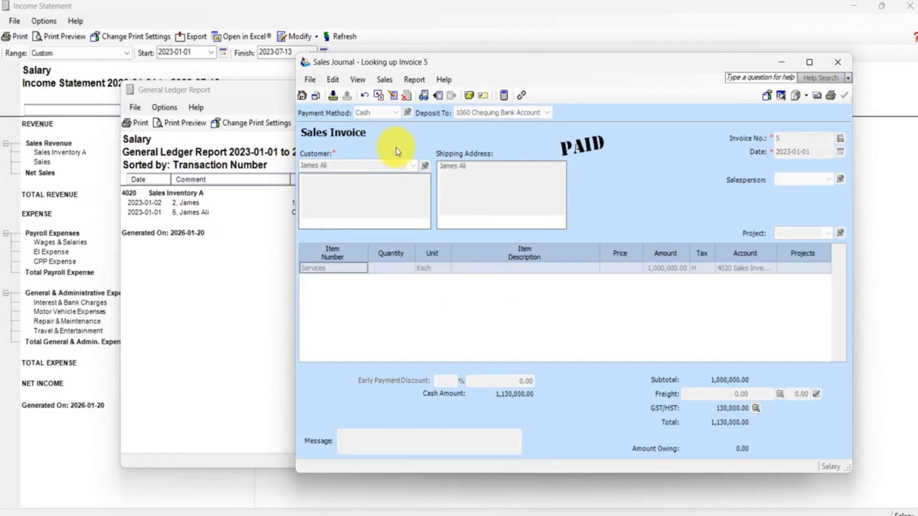
click(394, 99)
click(660, 271)
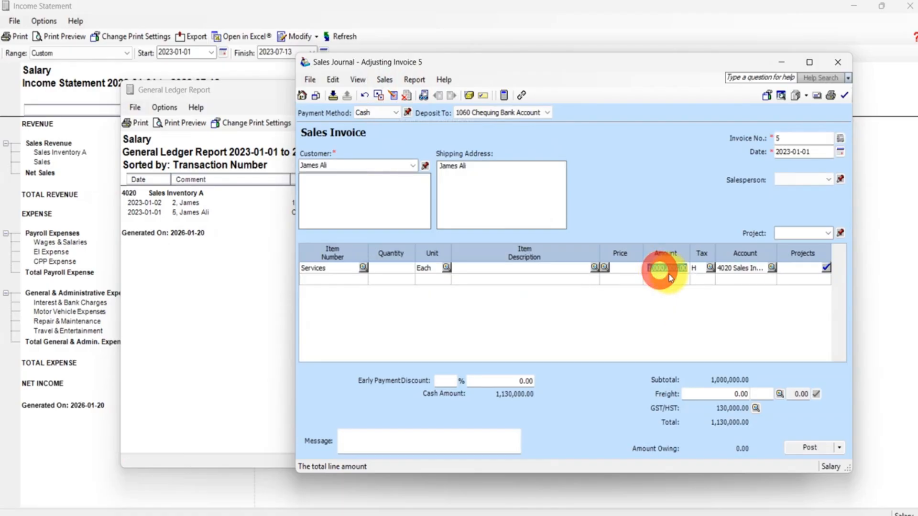
text(99)
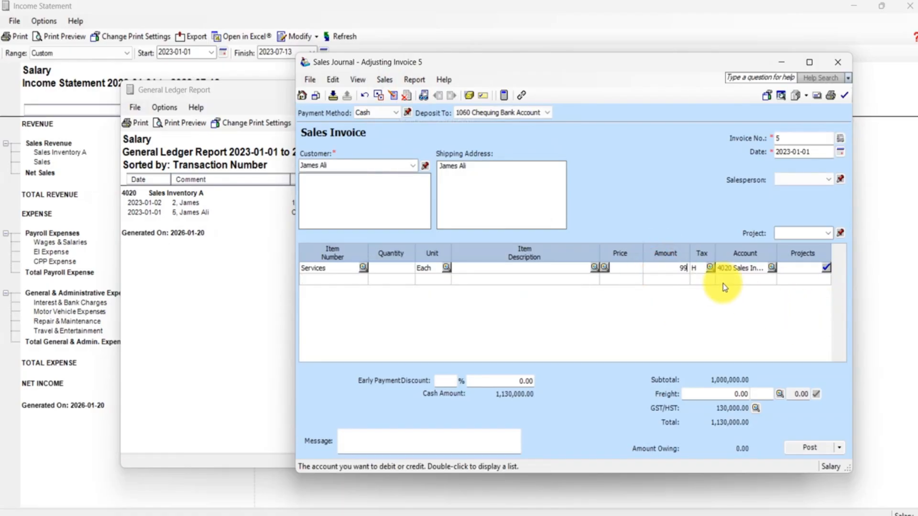
click(676, 280)
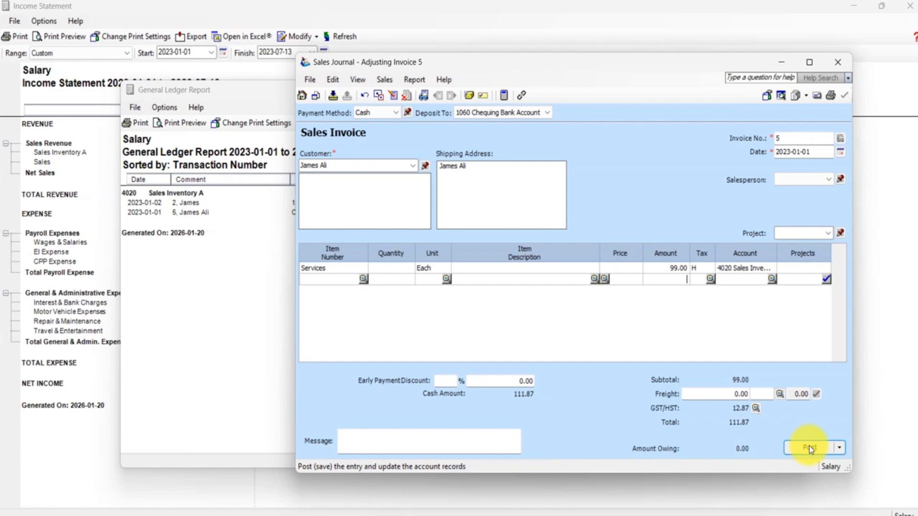
click(809, 447)
click(654, 304)
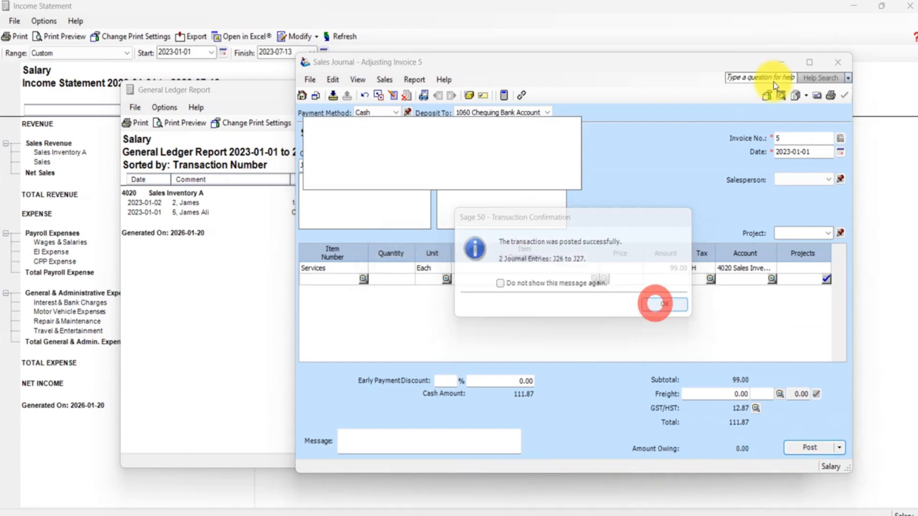
click(838, 62)
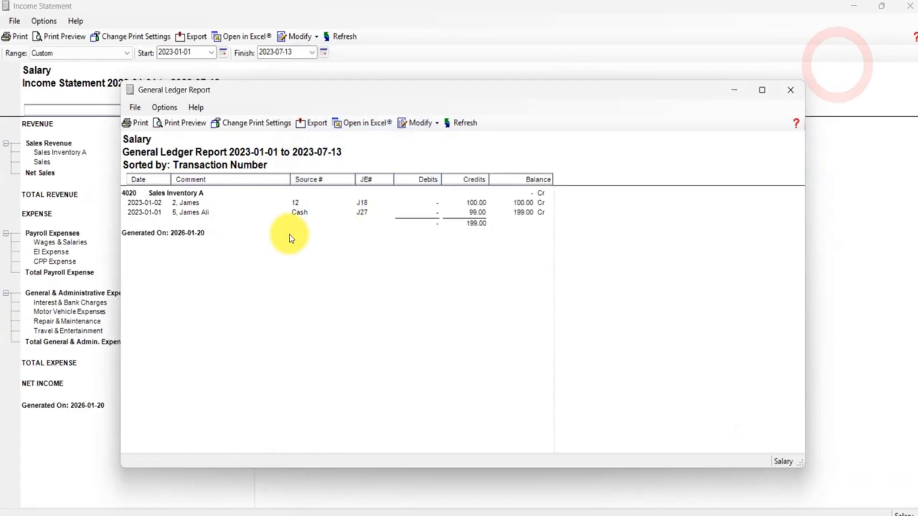
- Close the ledger report, search the Income Statement for 199 and 9.15, and close the statement
click(476, 212)
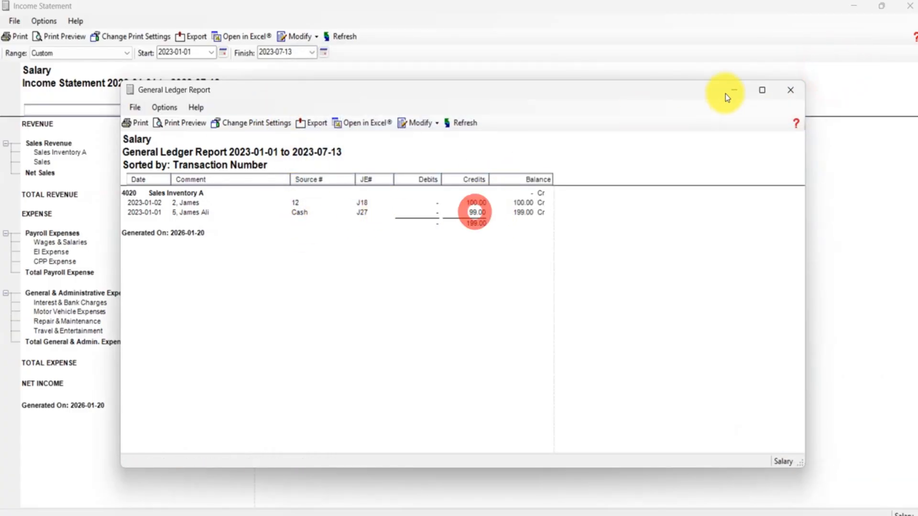
click(790, 89)
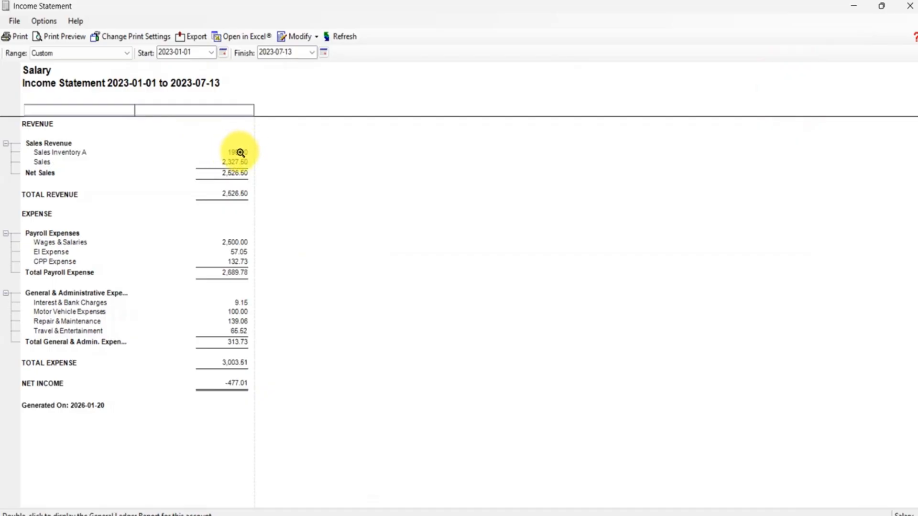
click(413, 259)
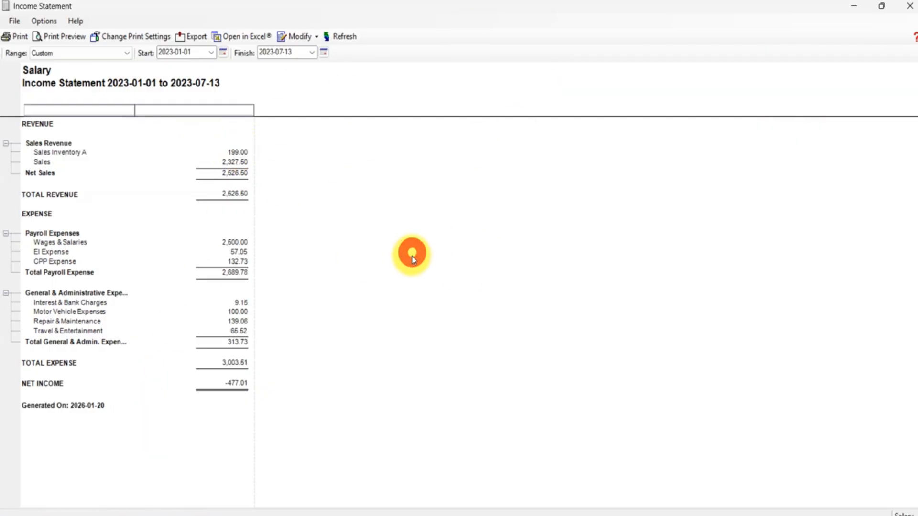
key(ctrl+f)
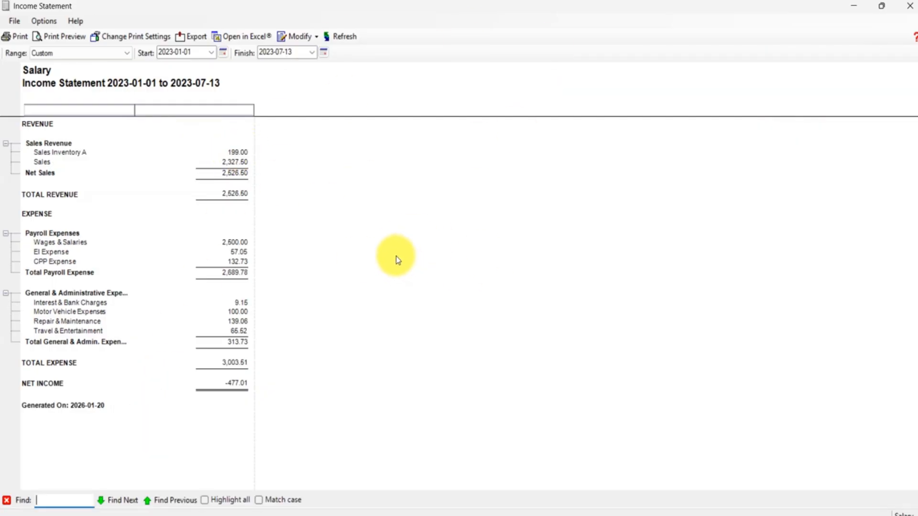
text(19)
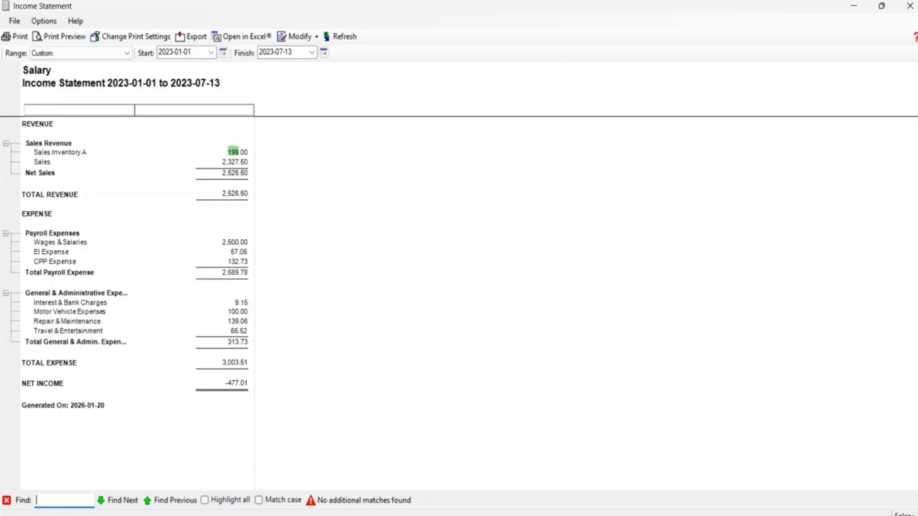
text(9.15)
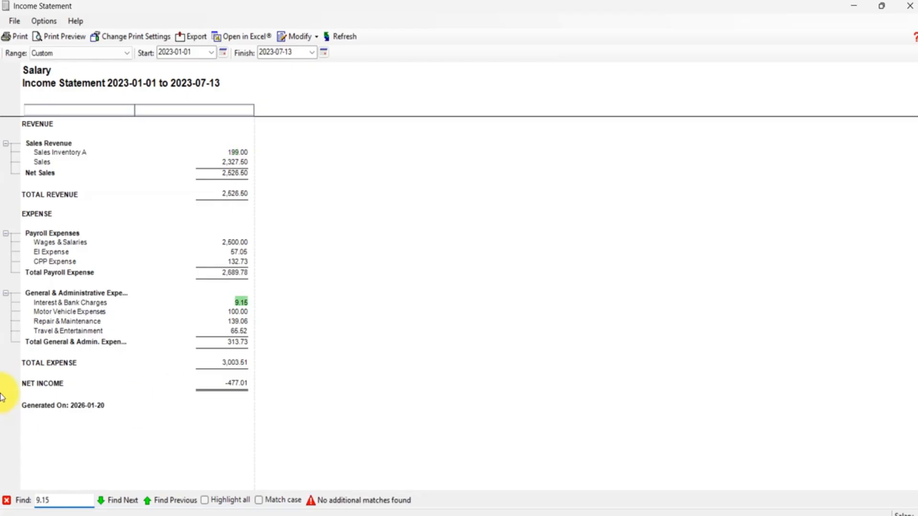
click(911, 14)
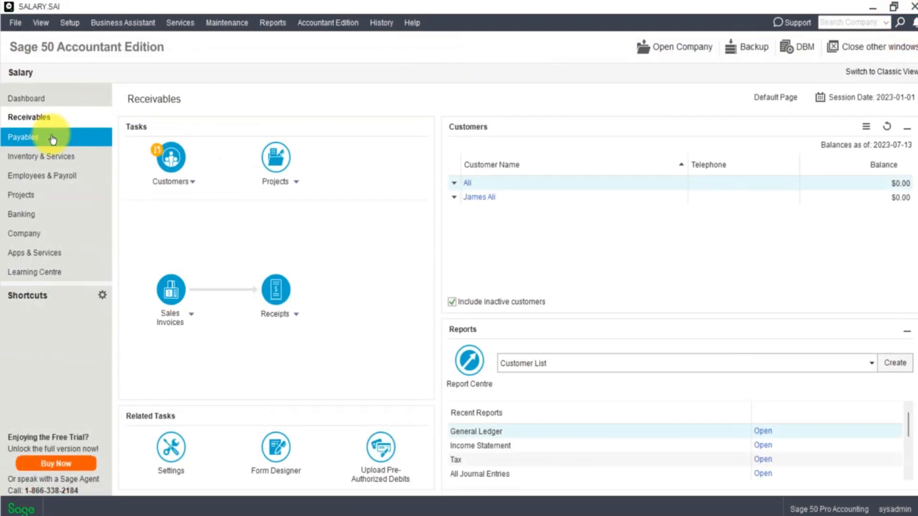
- Switch from Receivables to Payables and open the TimHotrons vendor record
click(64, 116)
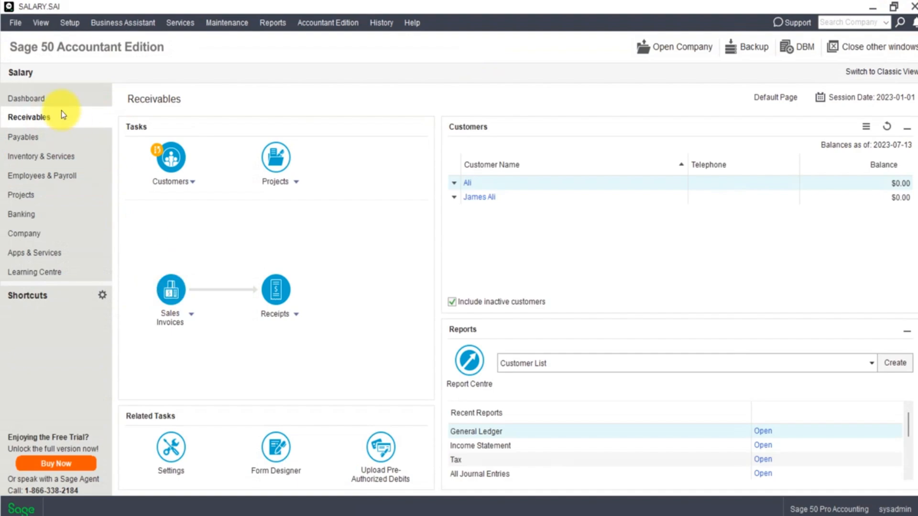
click(49, 136)
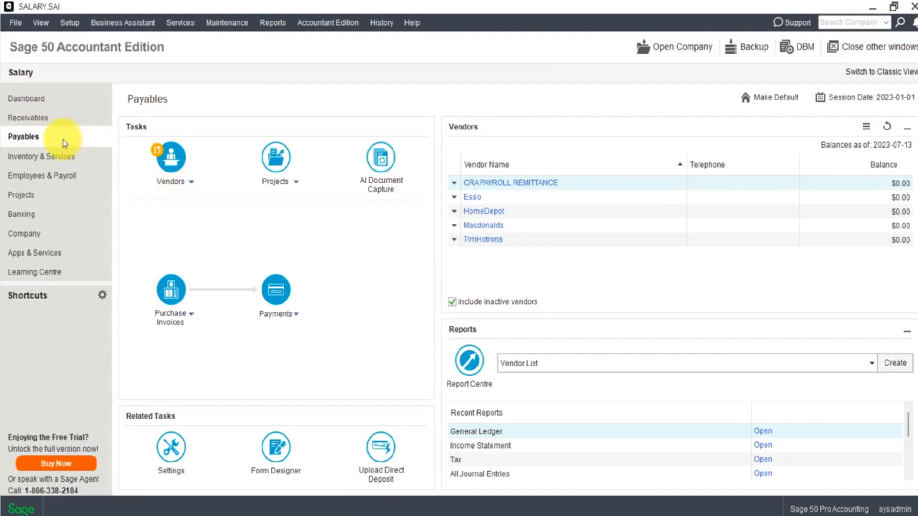
click(172, 163)
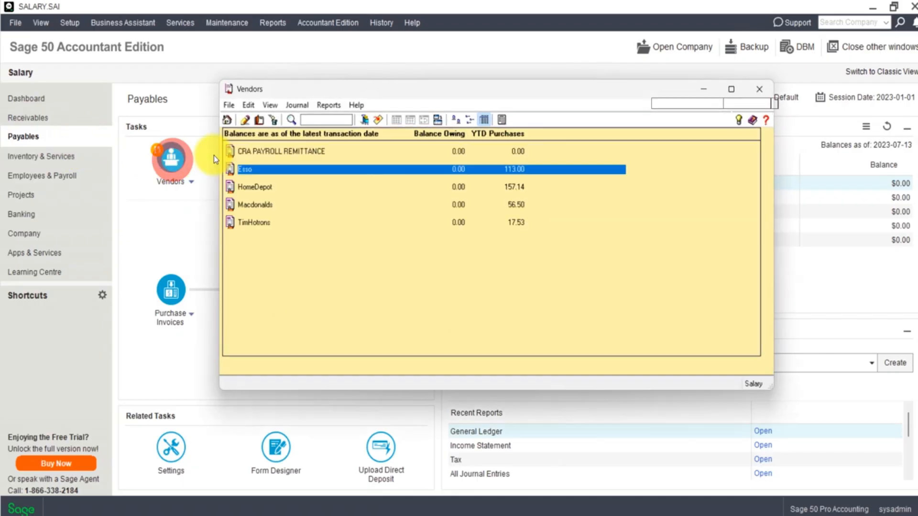
click(253, 222)
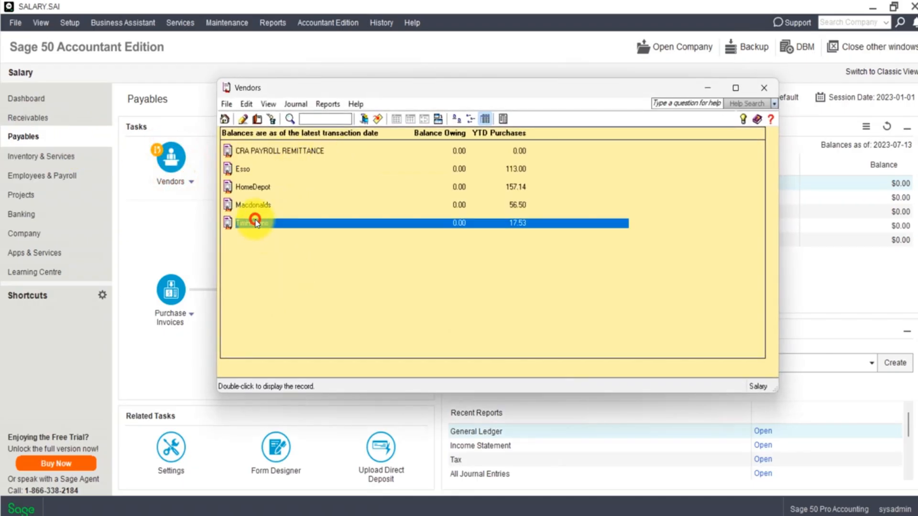
click(244, 117)
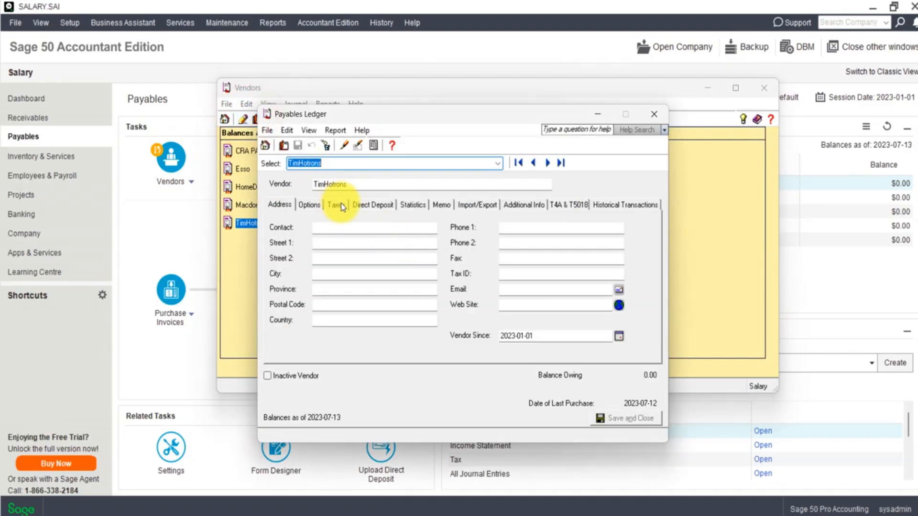
- Review the default expense account and usual tax code in the TimHotrons record, and close the record
click(308, 205)
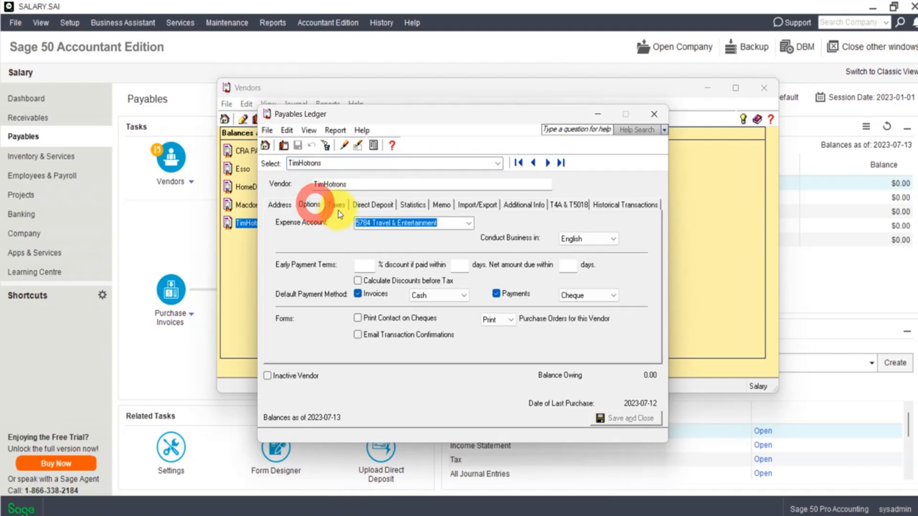
drag(443, 224, 336, 227)
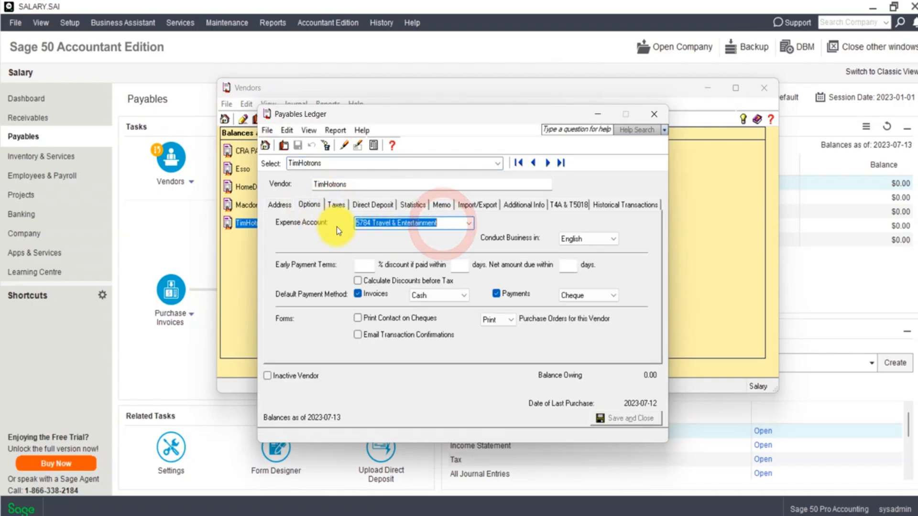
click(437, 223)
drag(447, 223, 338, 223)
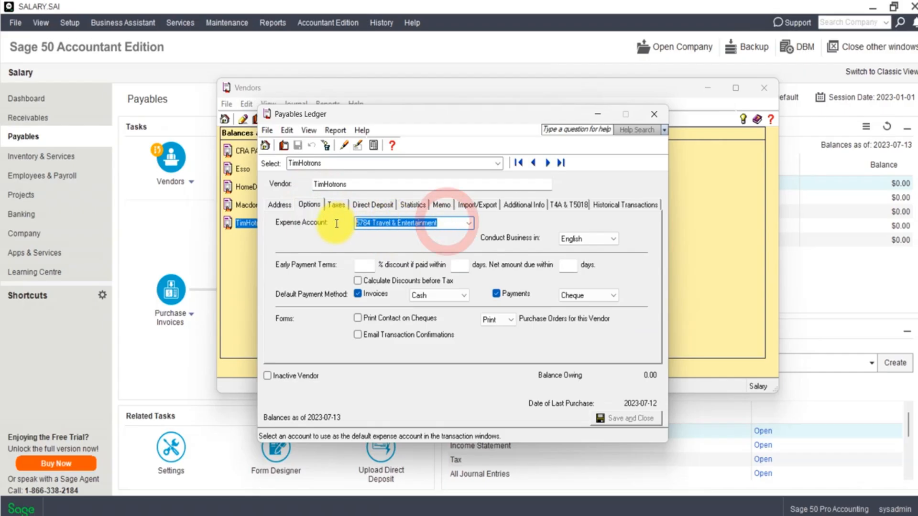
click(336, 205)
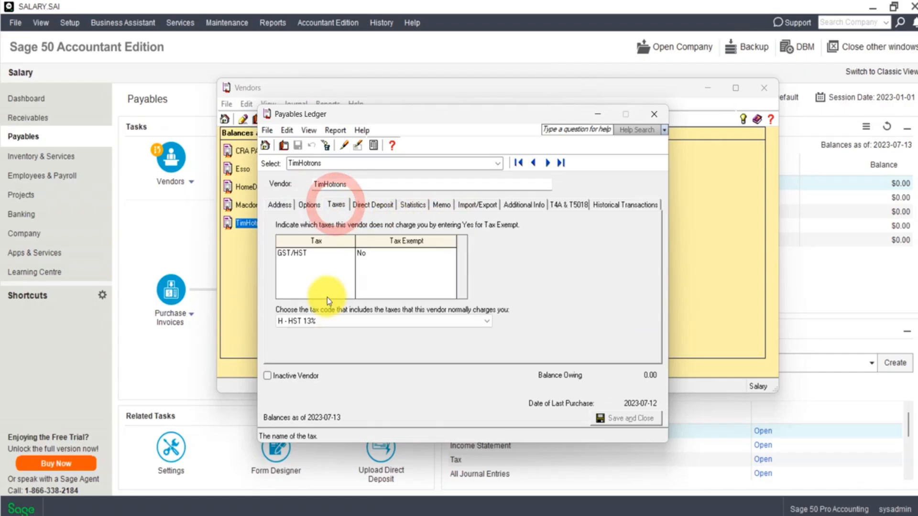
click(326, 320)
click(326, 321)
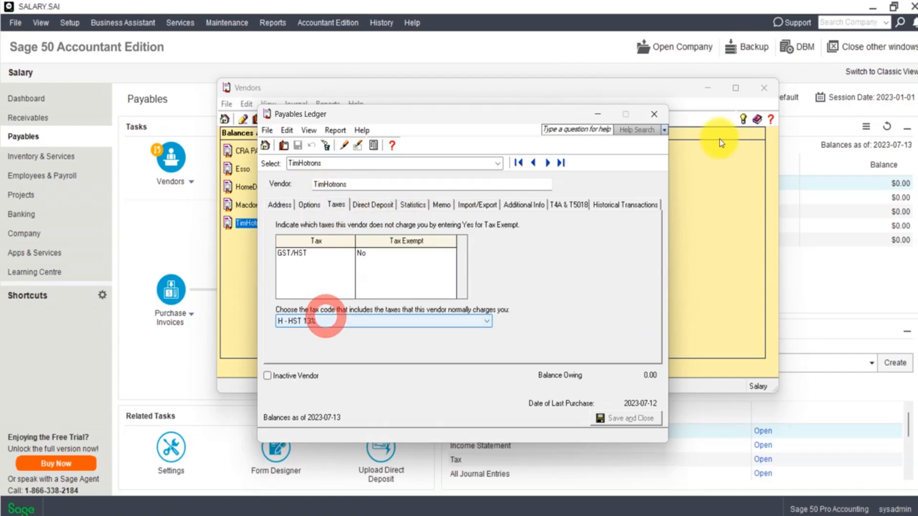
click(653, 113)
- Open the Macdonalds vendor record, check its default expense account, and close the record
click(280, 204)
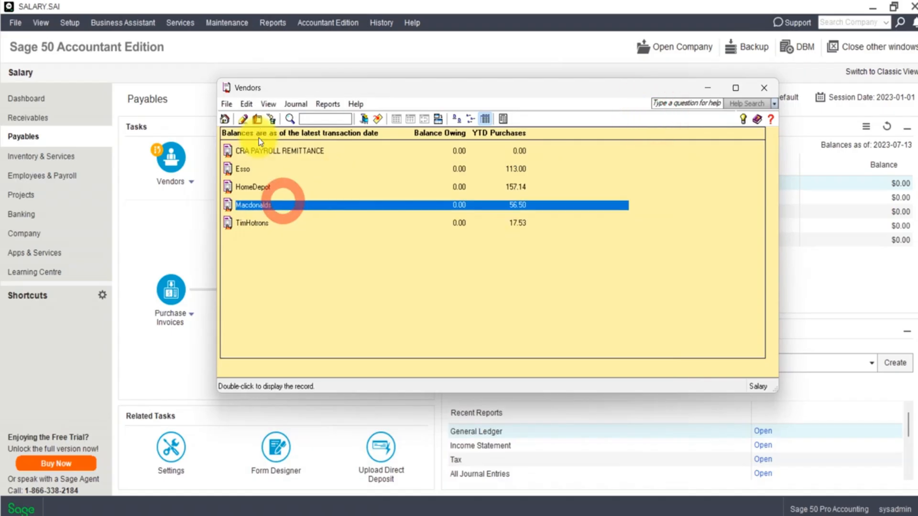
click(242, 120)
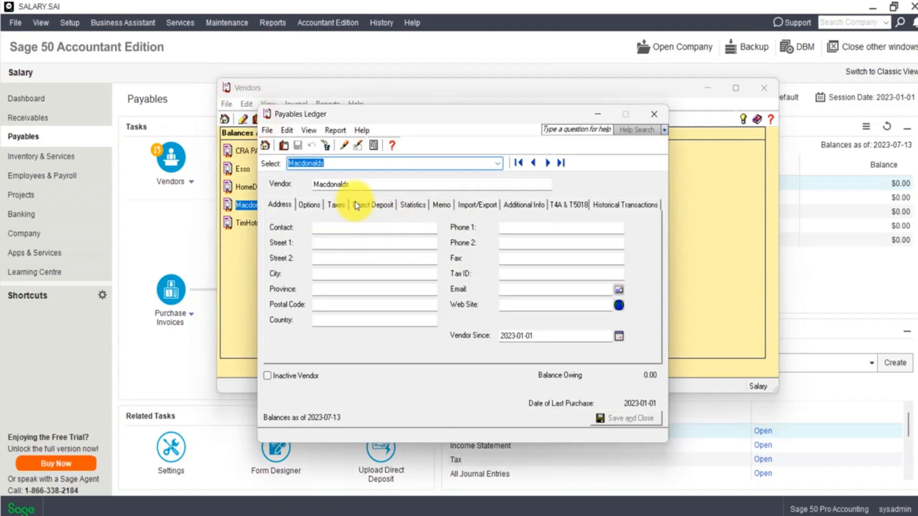
click(316, 206)
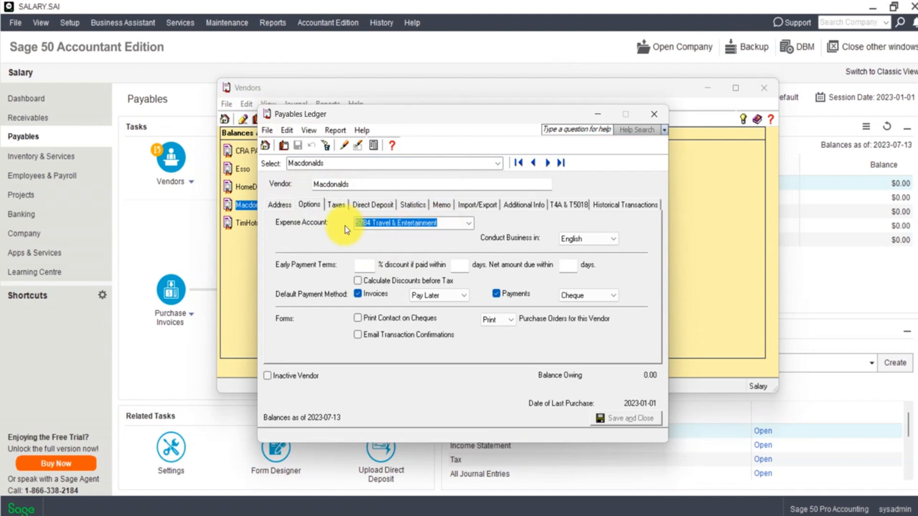
click(650, 115)
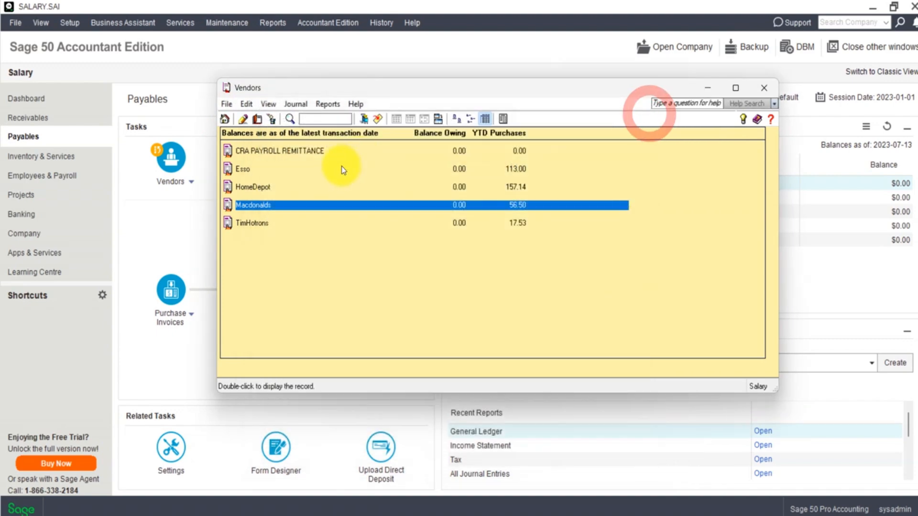
- Open the HomeDepot vendor record to check its default expense account, and close it
click(258, 186)
click(240, 114)
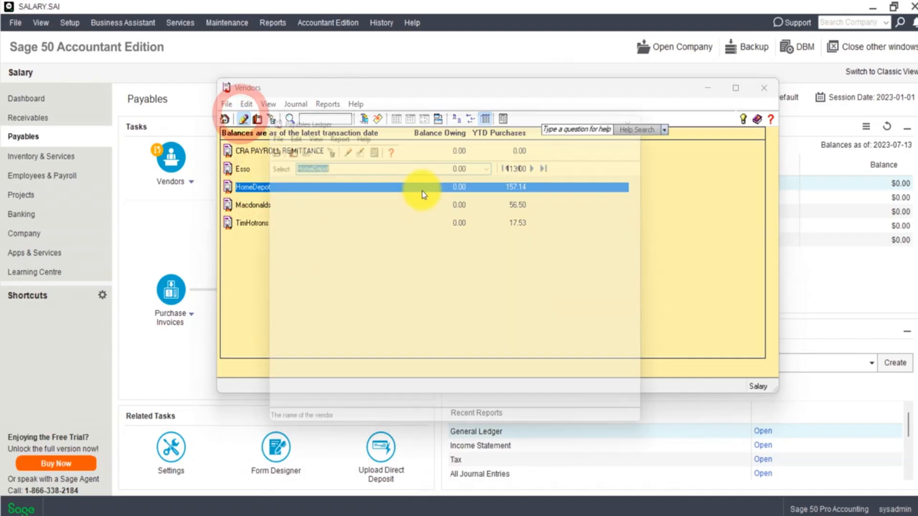
click(311, 205)
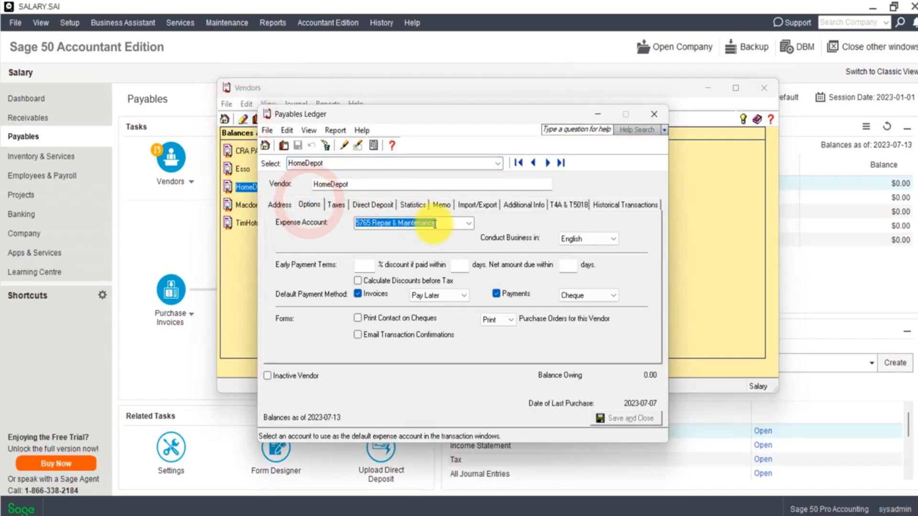
click(653, 116)
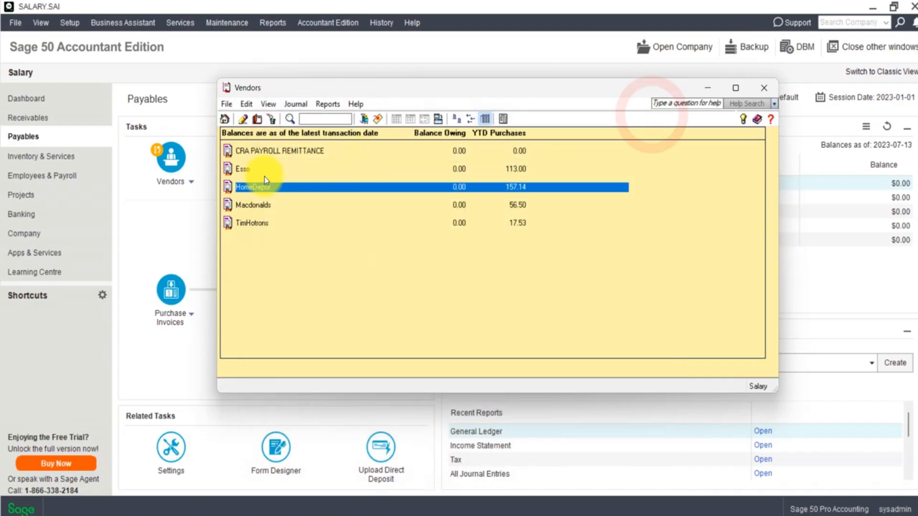
- Check the Esso vendor's default expense account and tax code, and close the record and the vendor list
click(251, 169)
click(242, 118)
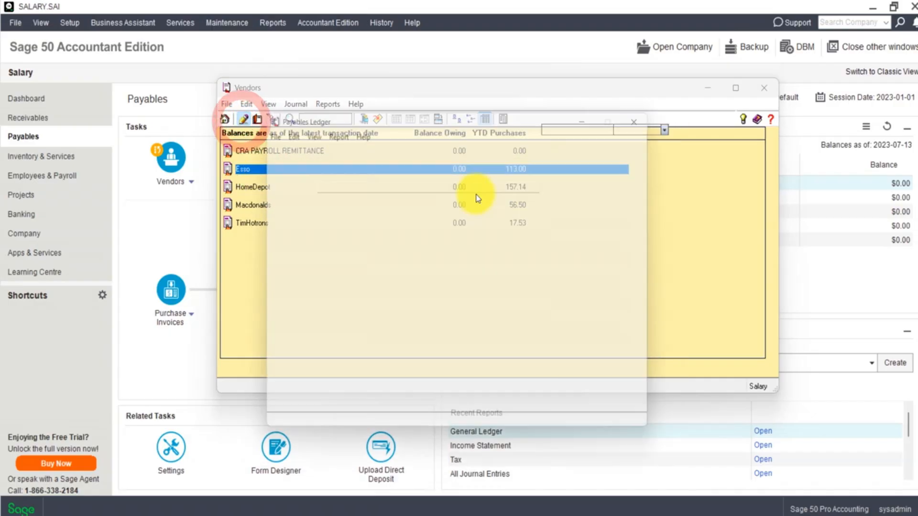
click(308, 204)
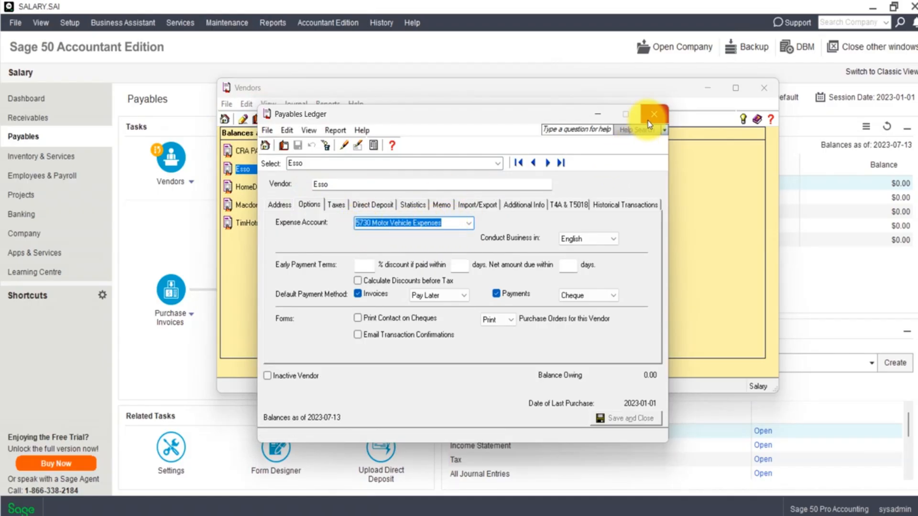
click(336, 205)
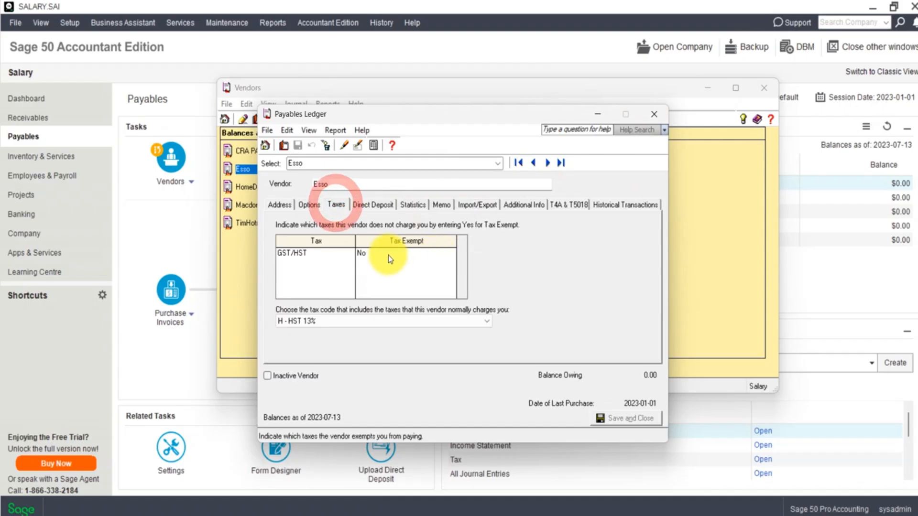
click(369, 344)
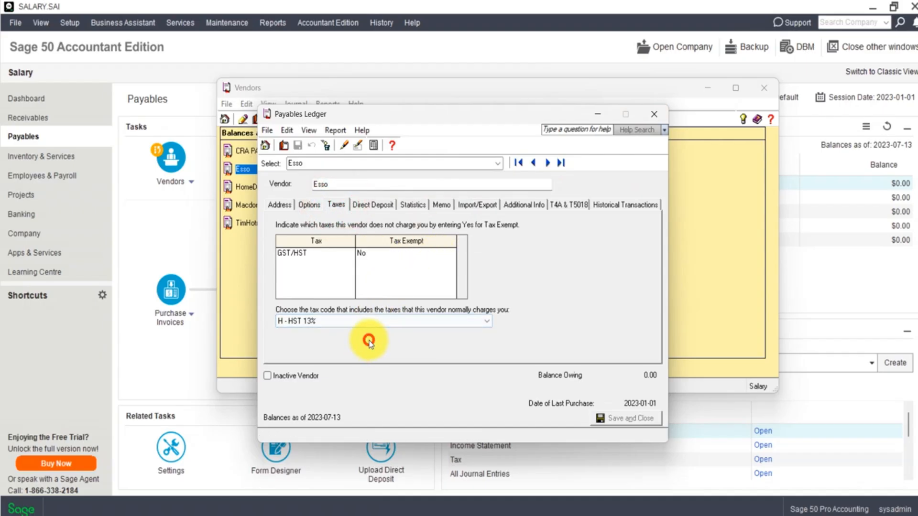
click(654, 113)
click(764, 87)
- Start a purchase invoice for the vendor Esso with a line amount of 50
click(171, 289)
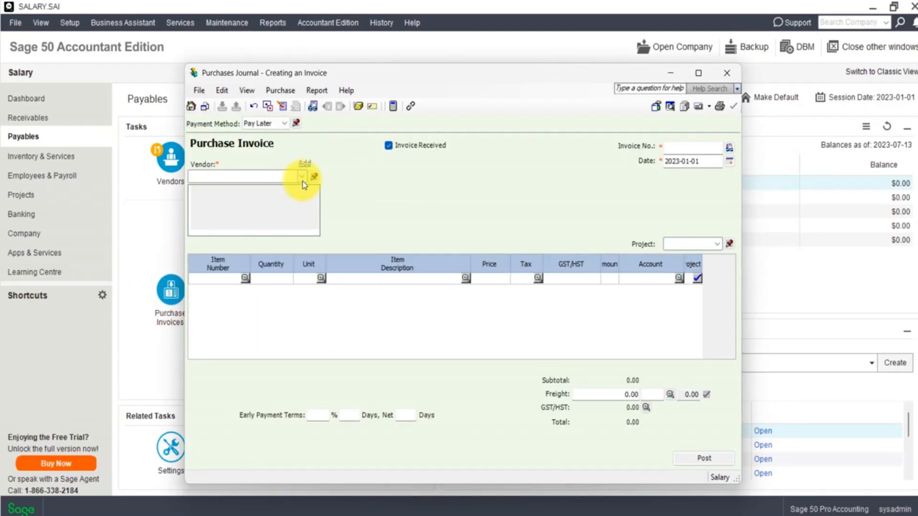
click(302, 177)
click(261, 207)
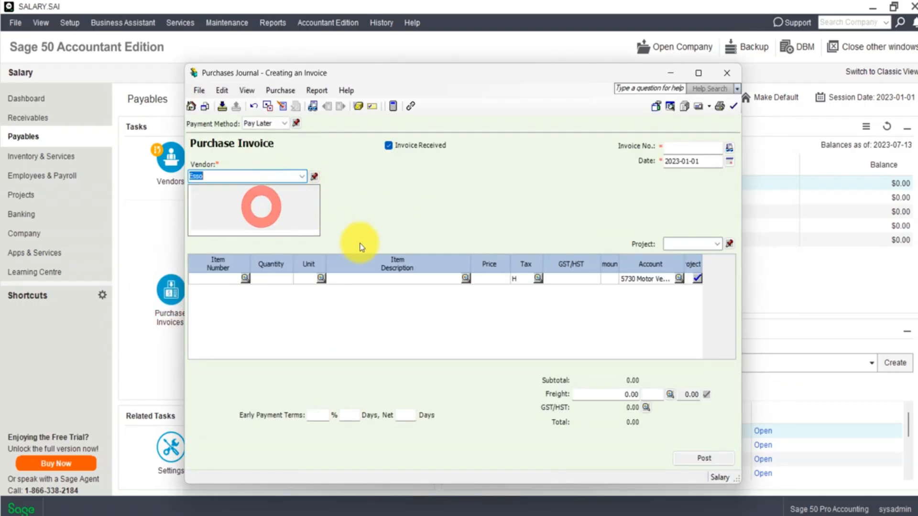
click(606, 278)
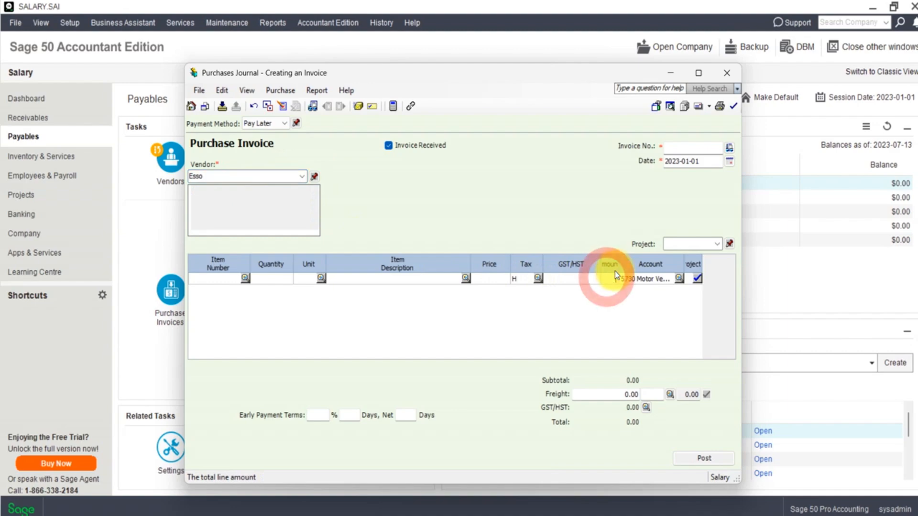
text(50)
key(Tab)
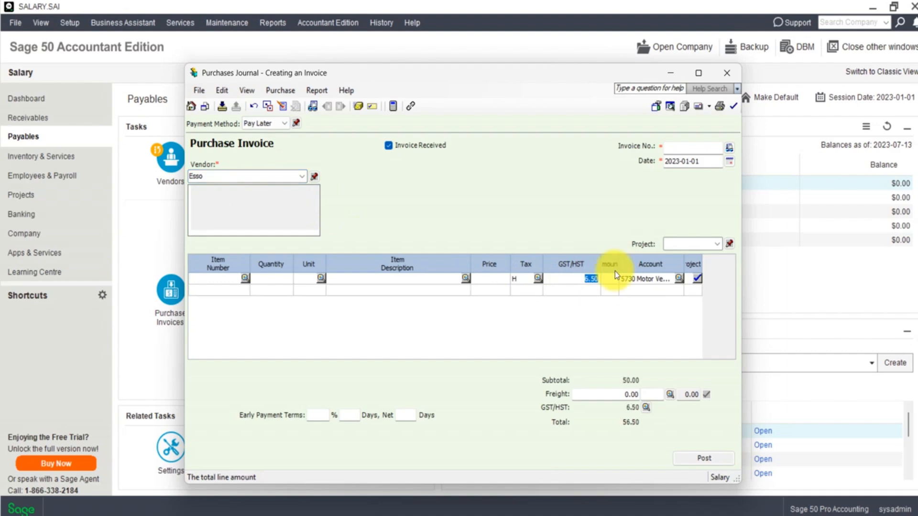
click(627, 424)
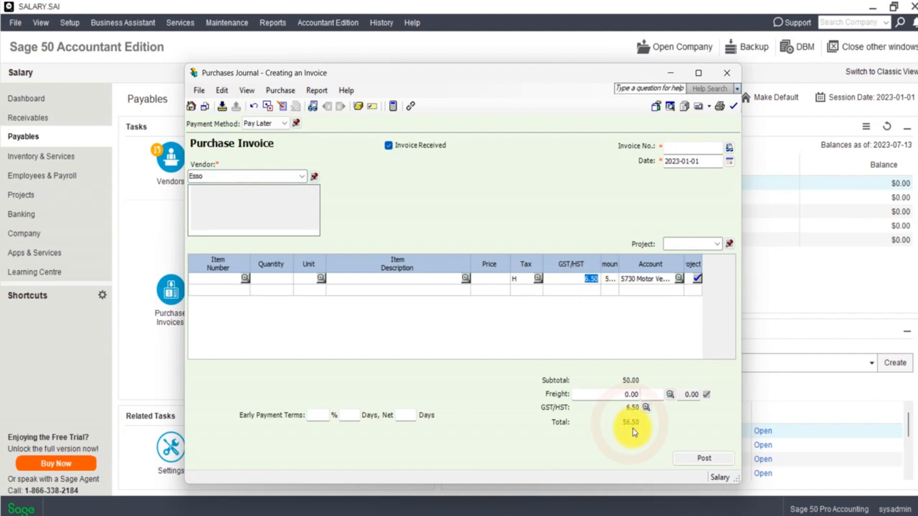
- Give the Esso purchase invoice number 151, set its payment method to Cash, and post it
click(710, 457)
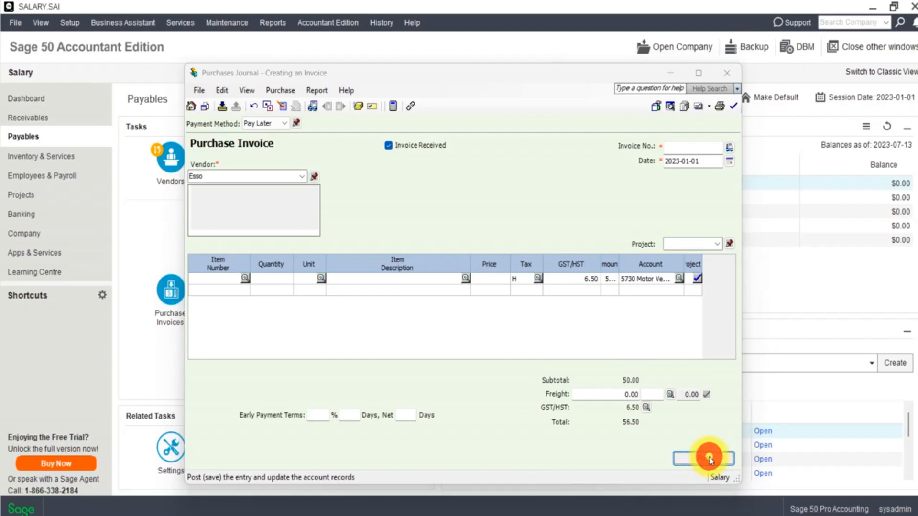
click(550, 316)
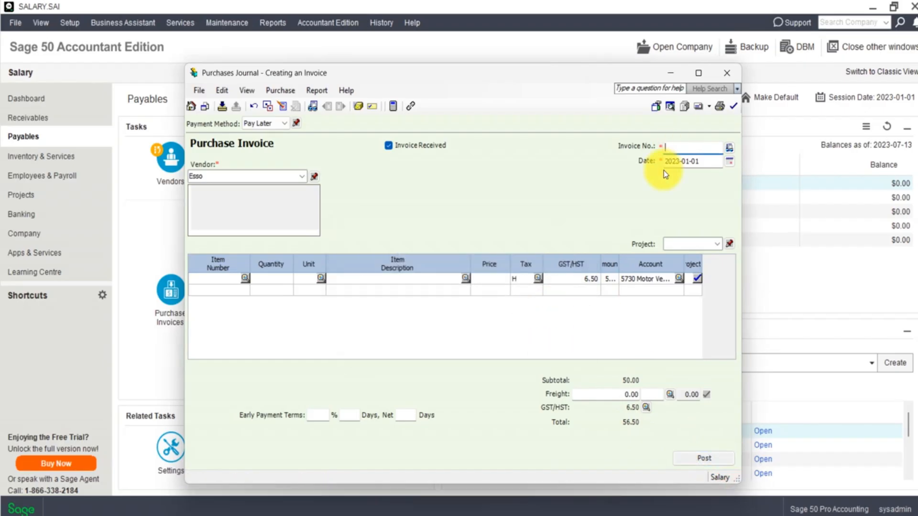
text(151)
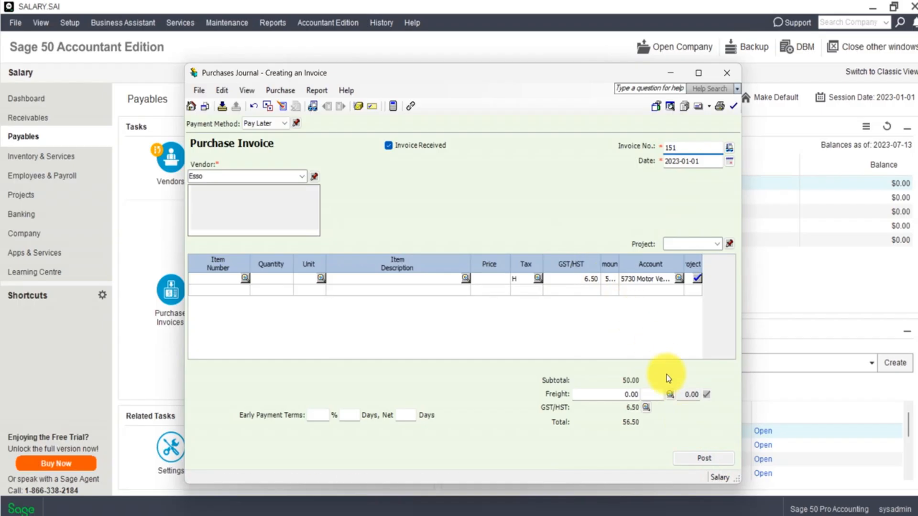
click(282, 122)
click(291, 157)
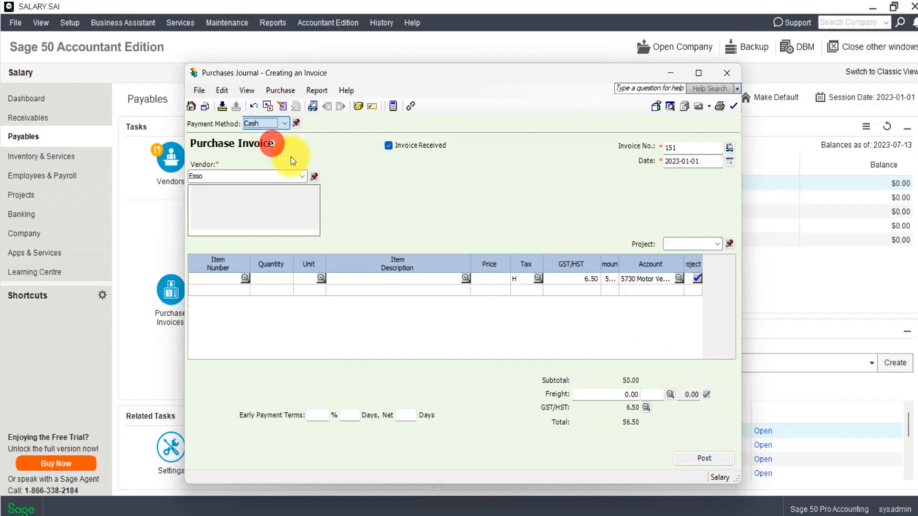
click(686, 459)
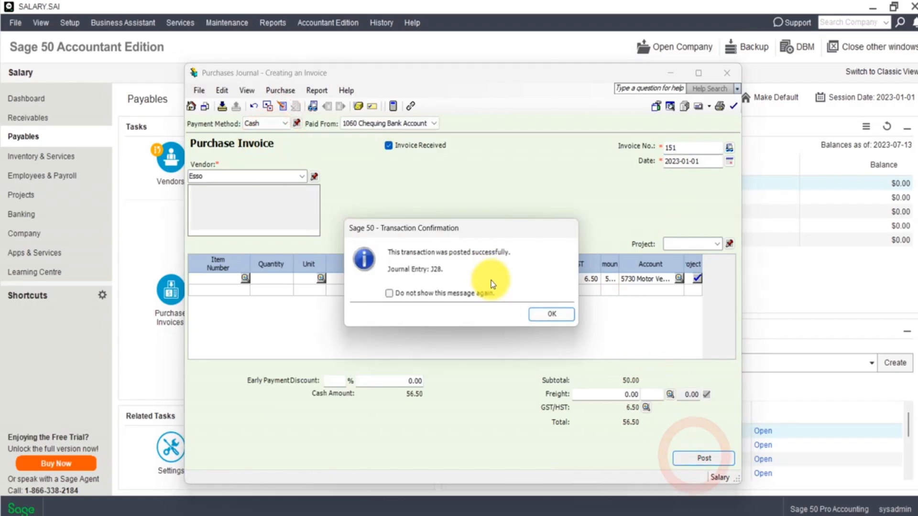
click(556, 317)
- Look up the posted Esso purchase invoice 151 in the Purchases Journal
click(312, 106)
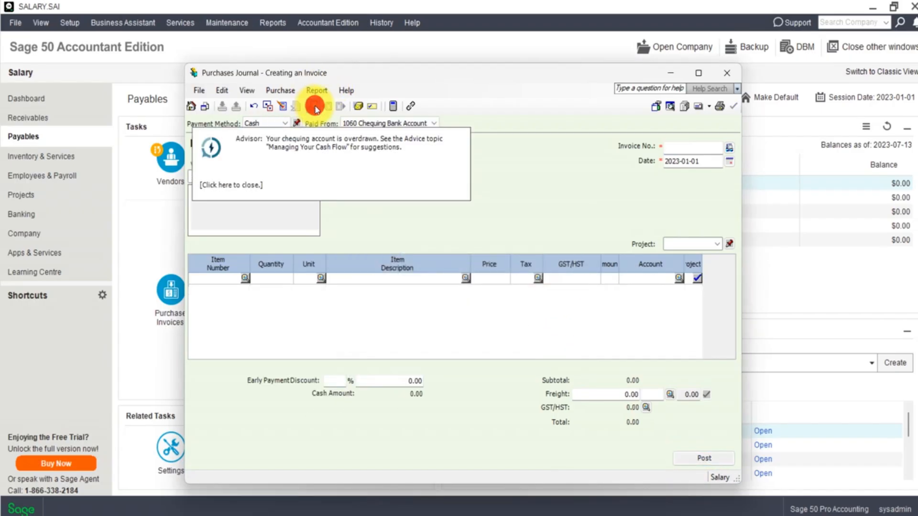
click(486, 386)
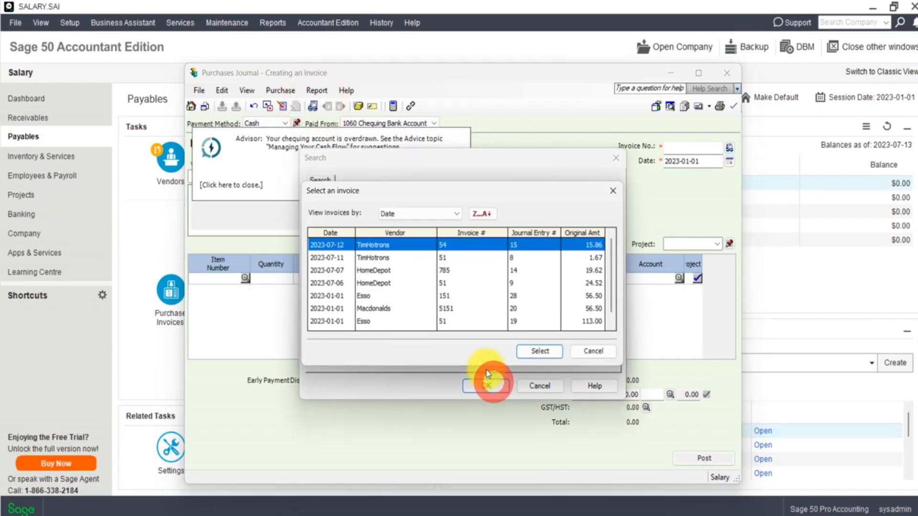
scroll(463, 317, down, 1)
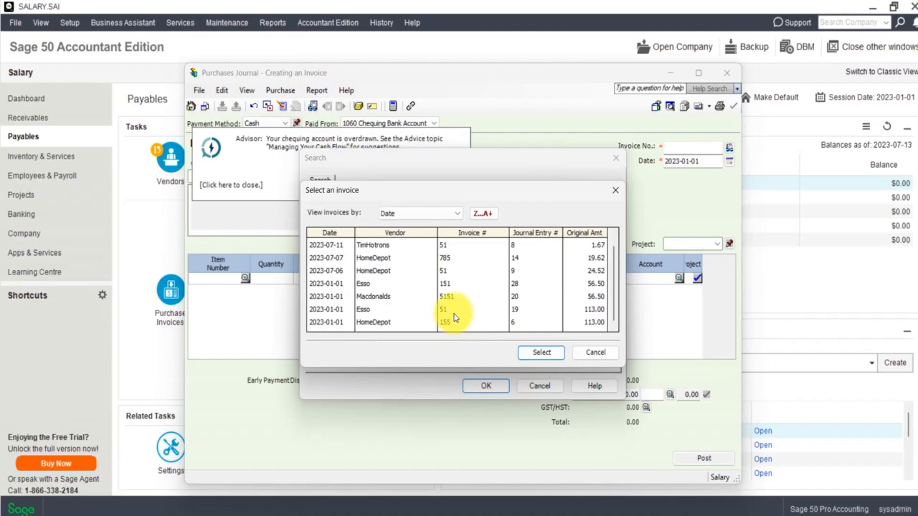
scroll(445, 292, up, 1)
scroll(446, 276, down, 1)
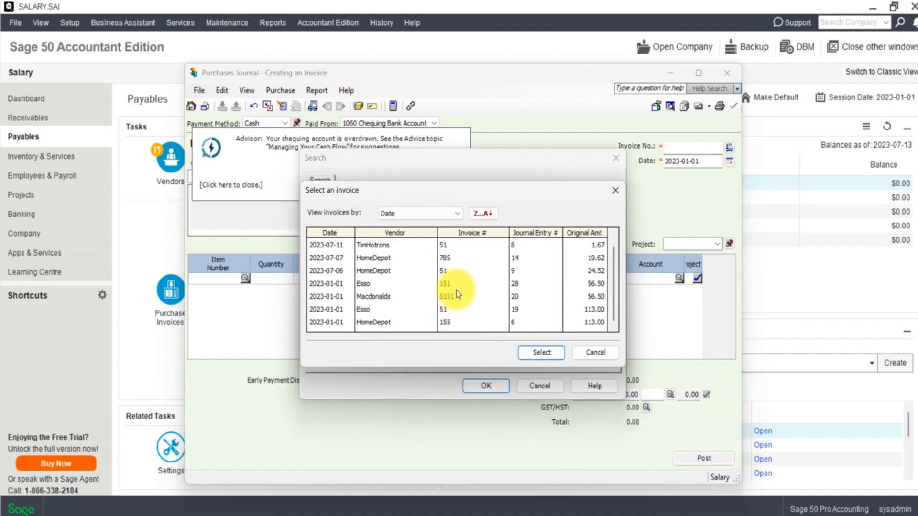
double_click(456, 285)
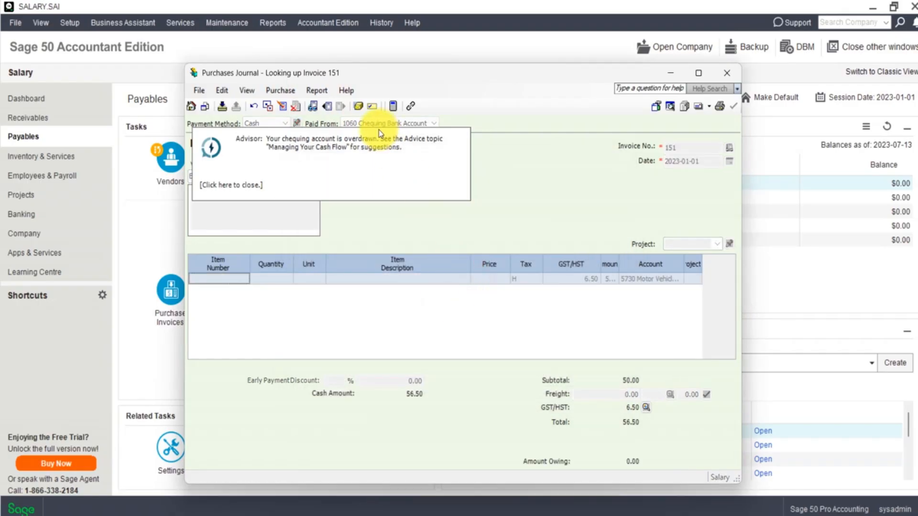
- Display the journal entry of invoice 151 to check its debits and credits, and return to the Payables page
click(319, 92)
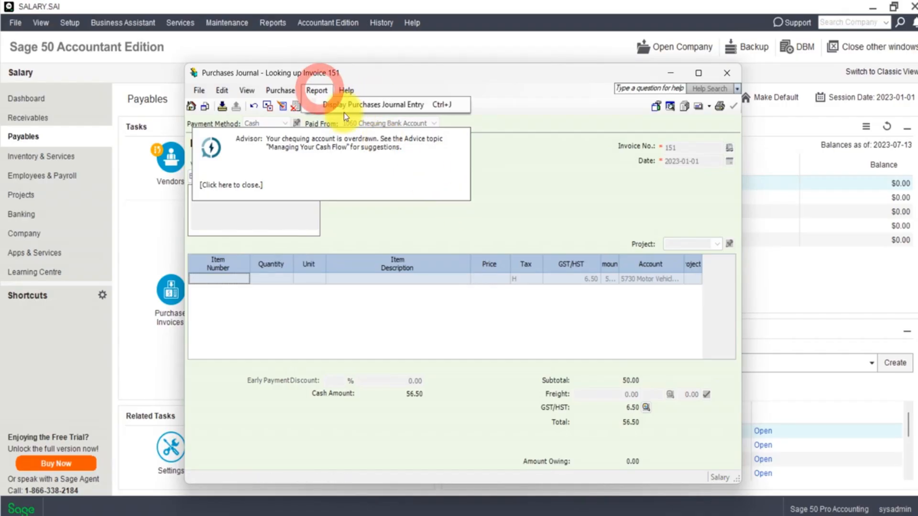
click(353, 107)
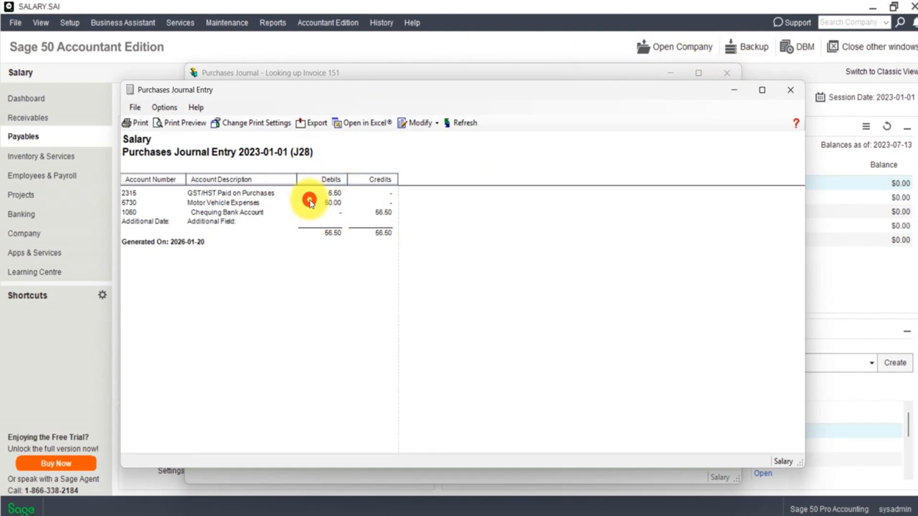
click(790, 90)
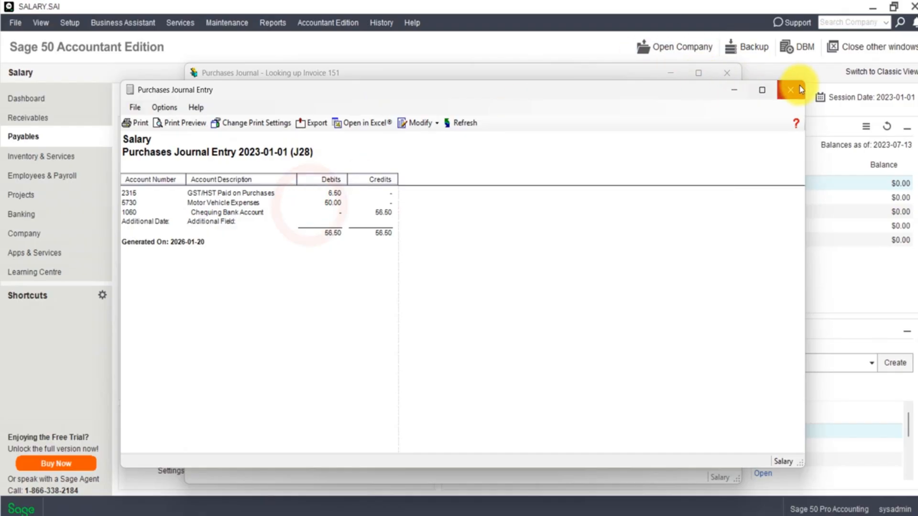
click(134, 74)
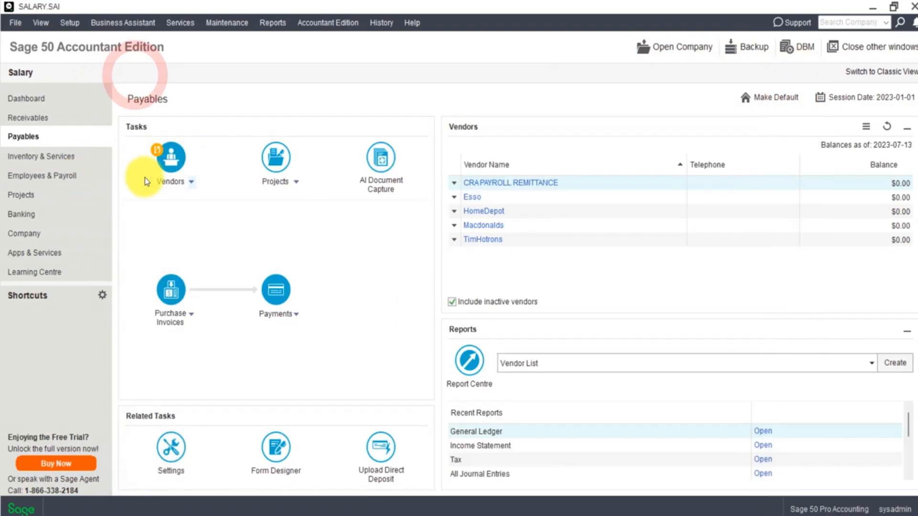
- Open the Esso vendor record to review its default expense account, and close the record and the vendor list
click(163, 162)
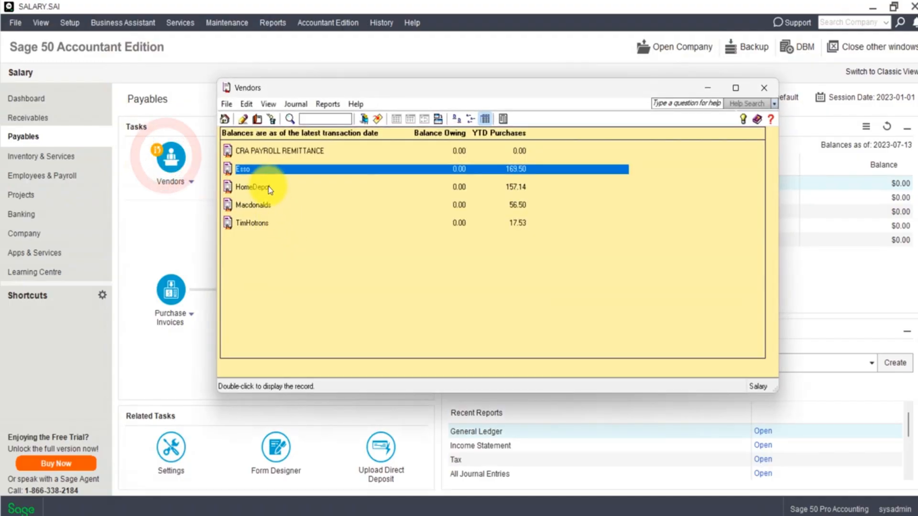
click(256, 170)
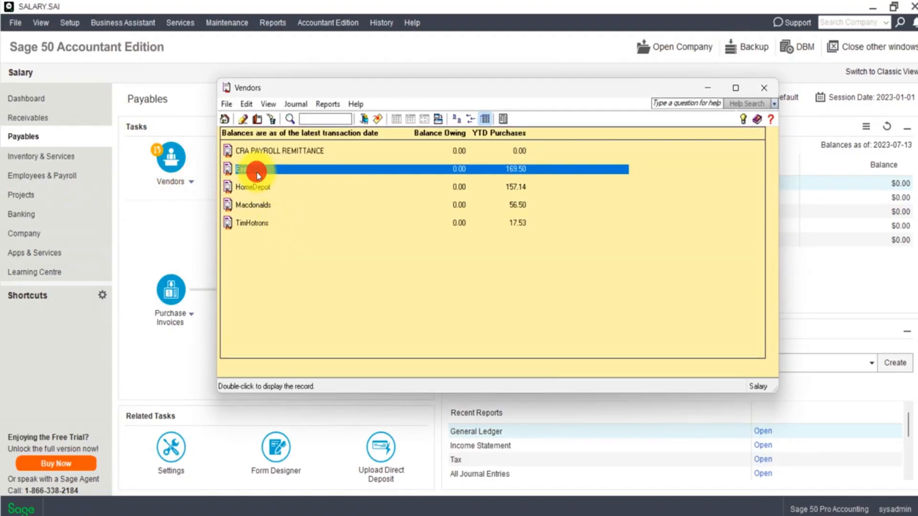
click(244, 119)
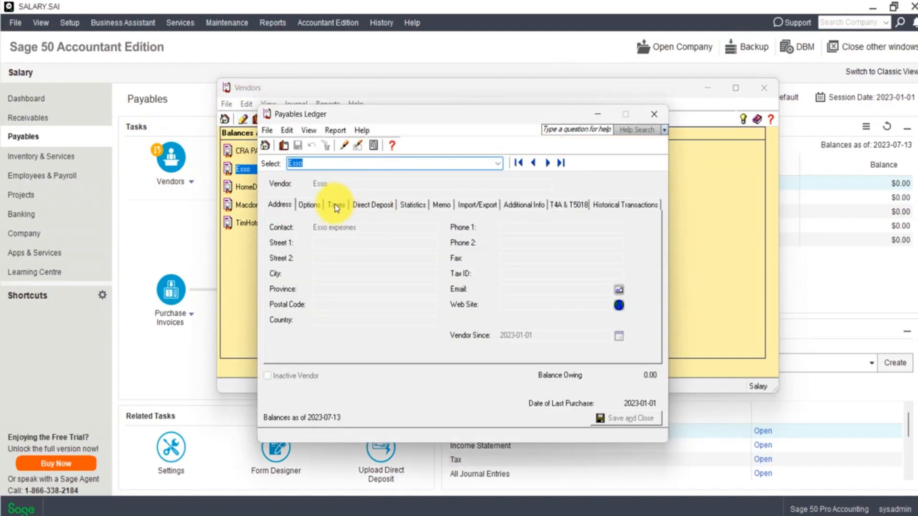
click(315, 205)
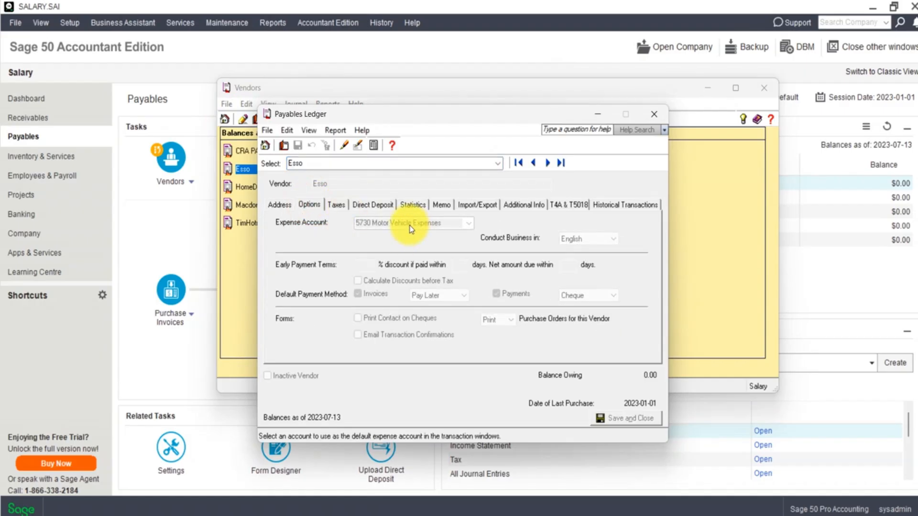
click(375, 204)
click(309, 205)
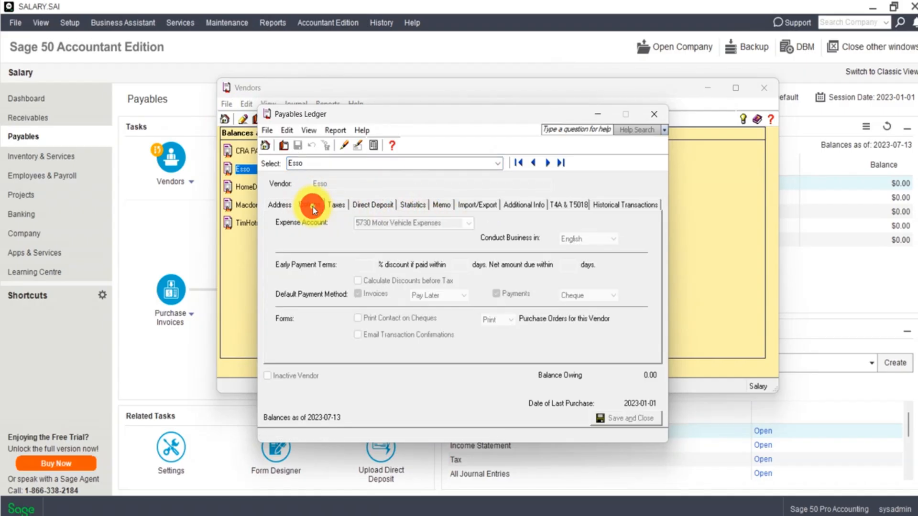
click(413, 234)
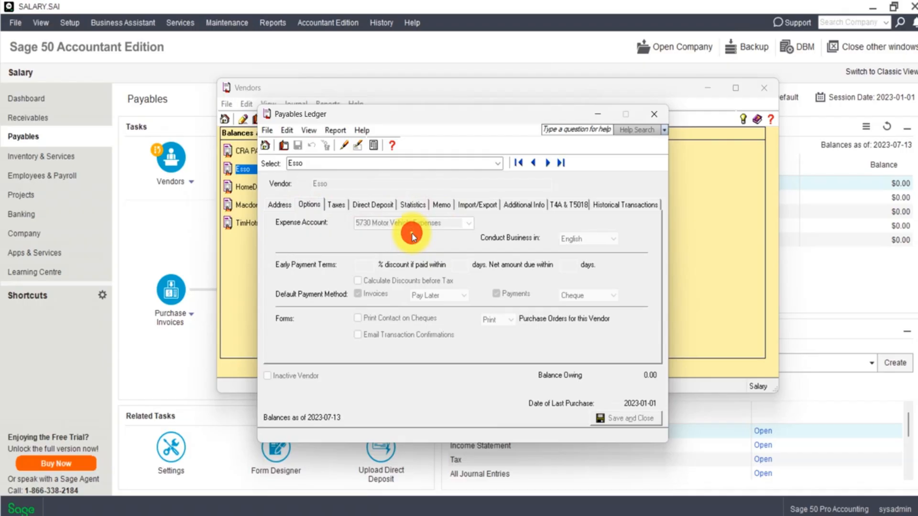
click(655, 117)
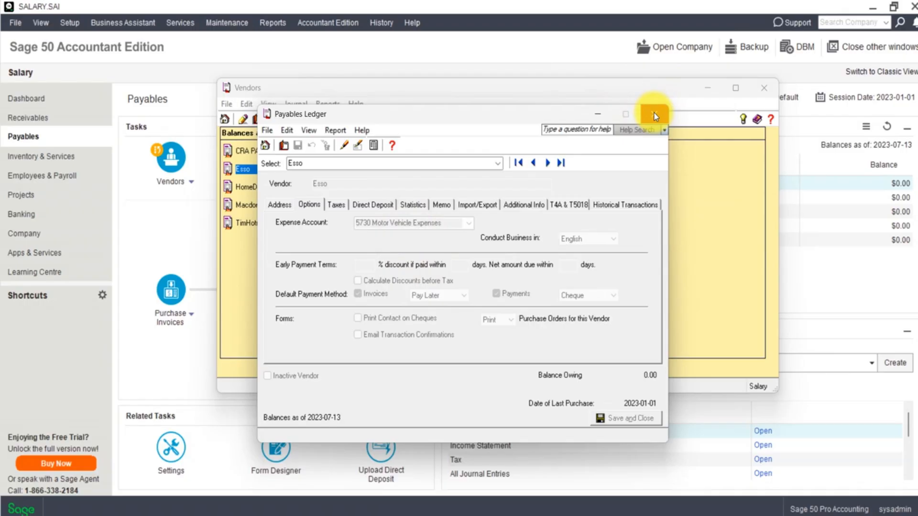
click(764, 88)
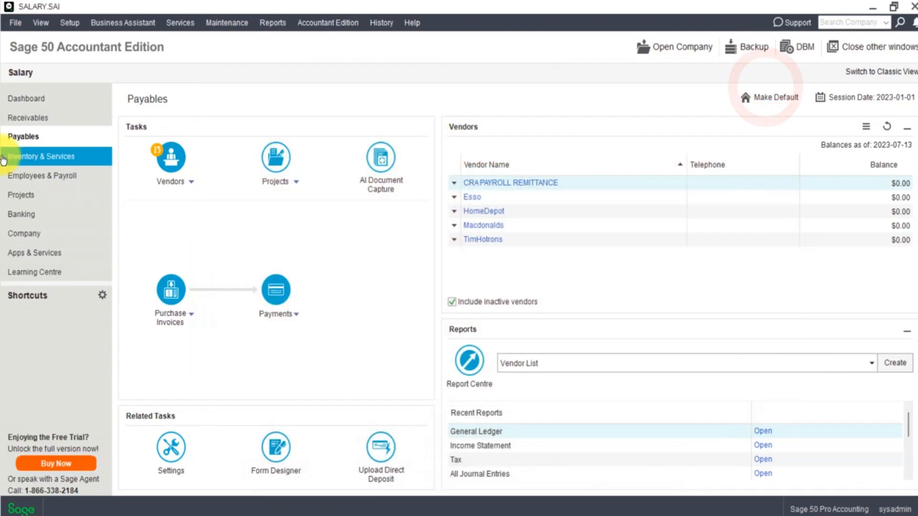
- Bring back the looked-up purchase invoice 151, dismiss the advisor message, and close the Purchases Journal
click(36, 139)
click(177, 290)
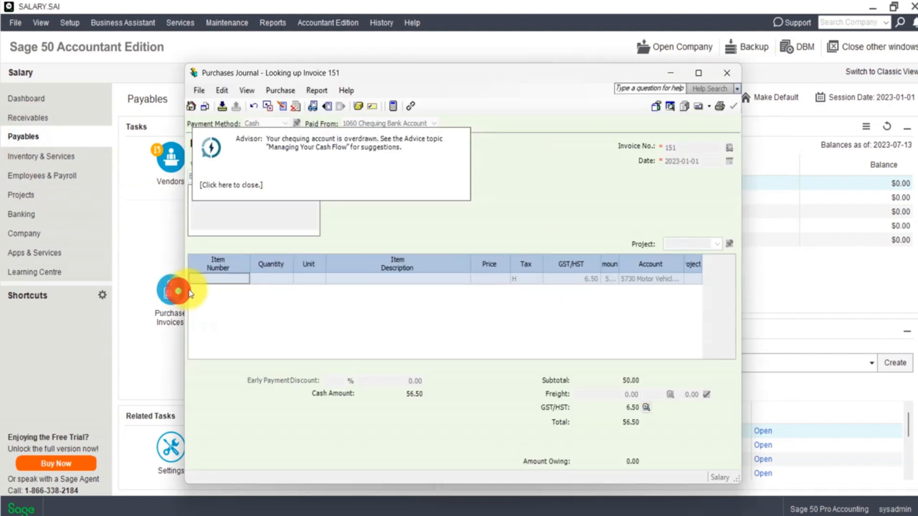
click(362, 174)
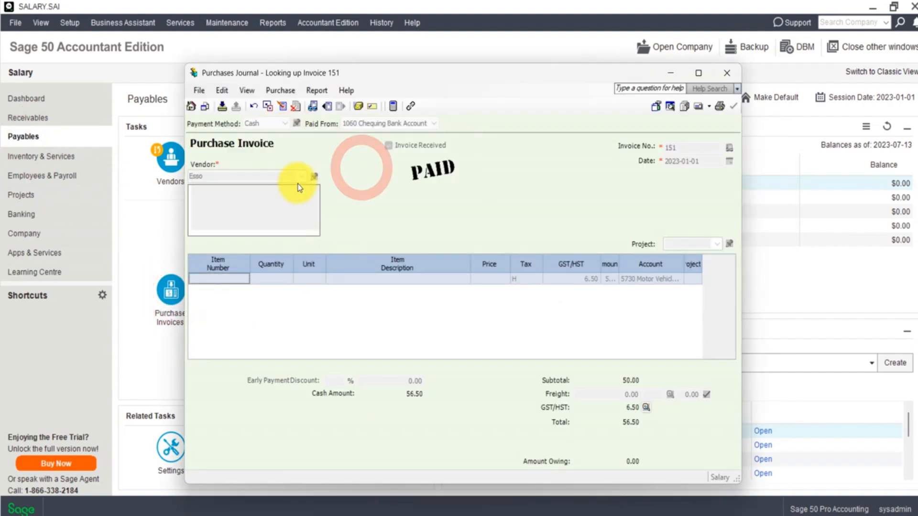
click(724, 72)
- Post a cash purchase invoice from TimHotrons with an amount of 100 and invoice number 151
click(171, 290)
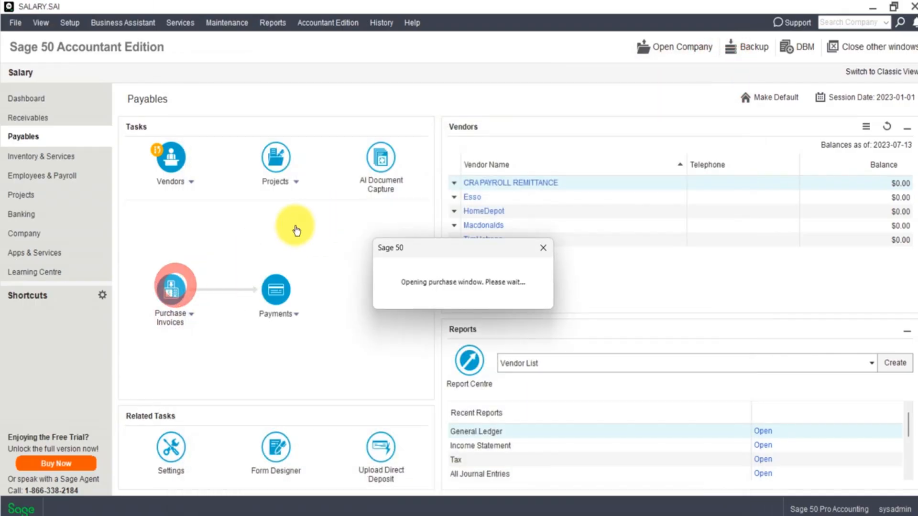
click(301, 176)
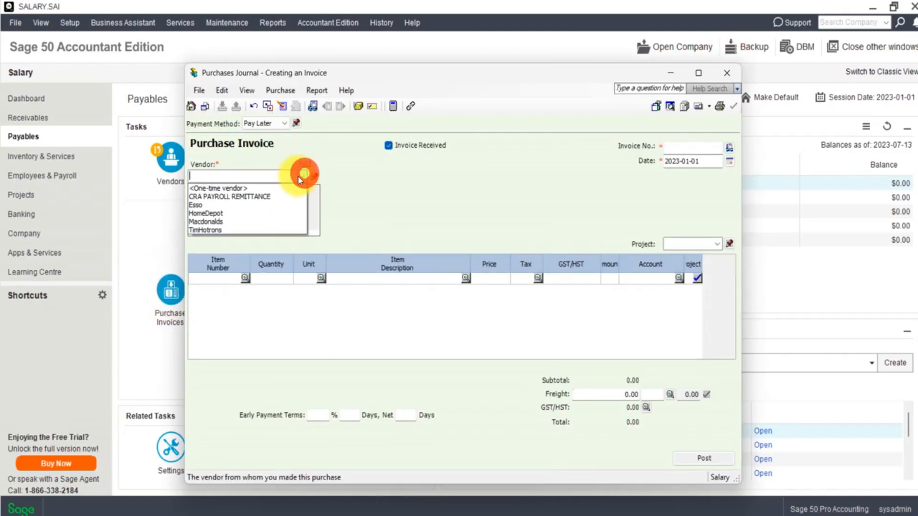
click(235, 230)
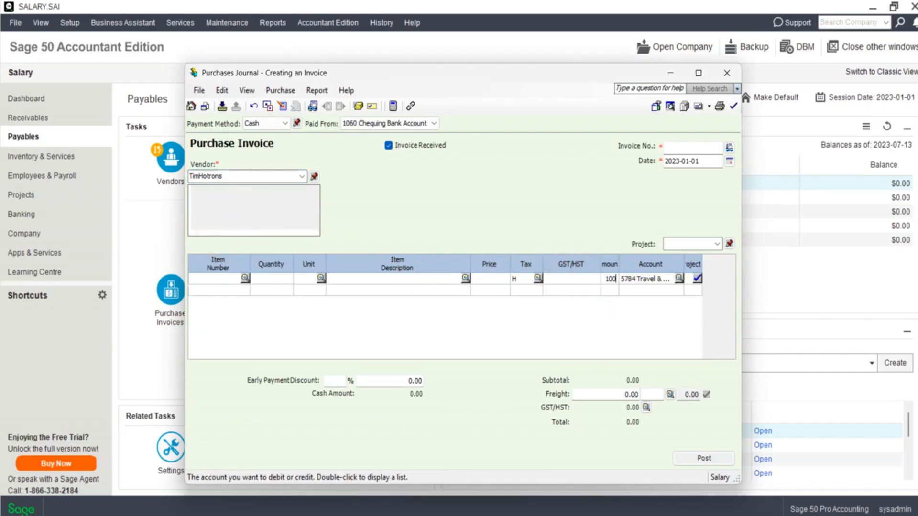
click(705, 457)
click(548, 315)
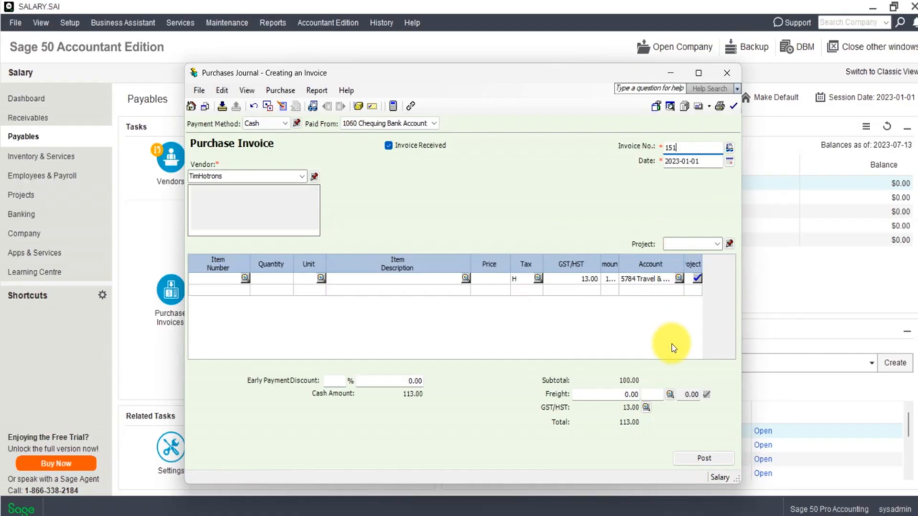
click(705, 456)
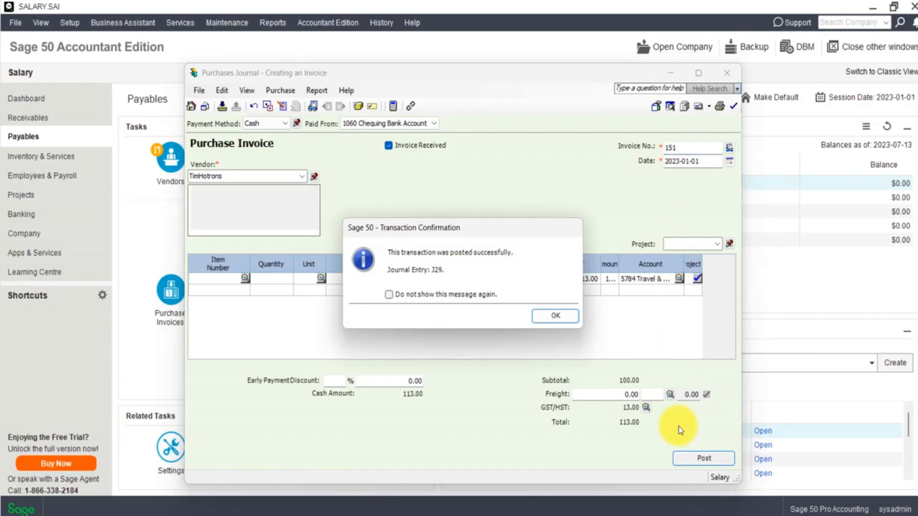
click(550, 315)
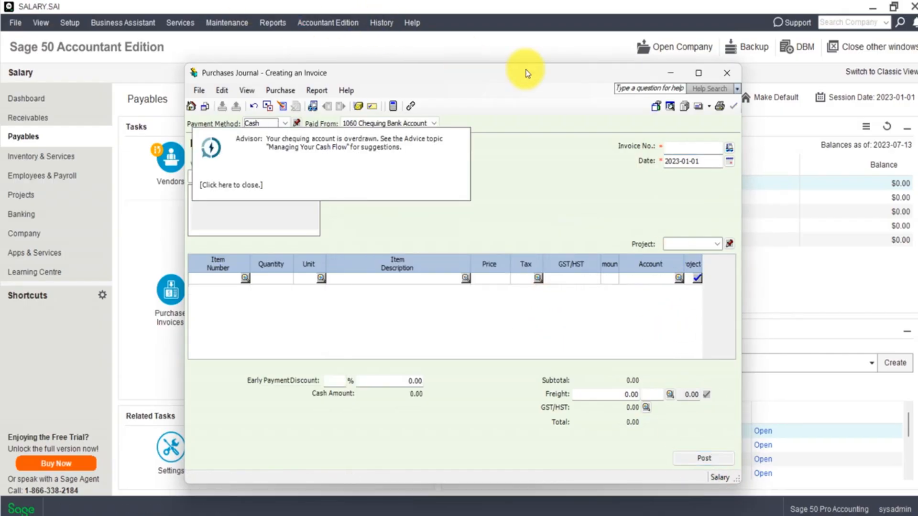
- Close the Purchases Journal and display the Income Statement for 2023-01-01 to 2023-07-13
click(717, 74)
click(273, 22)
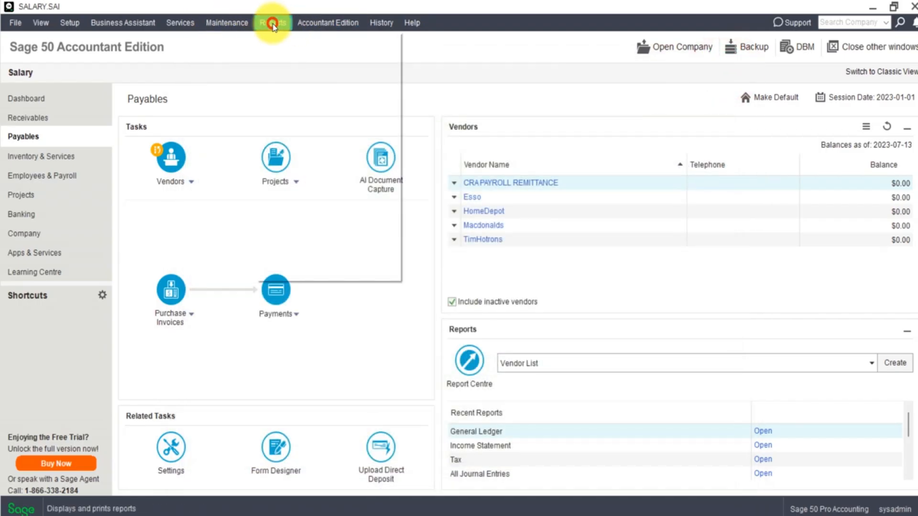
click(332, 101)
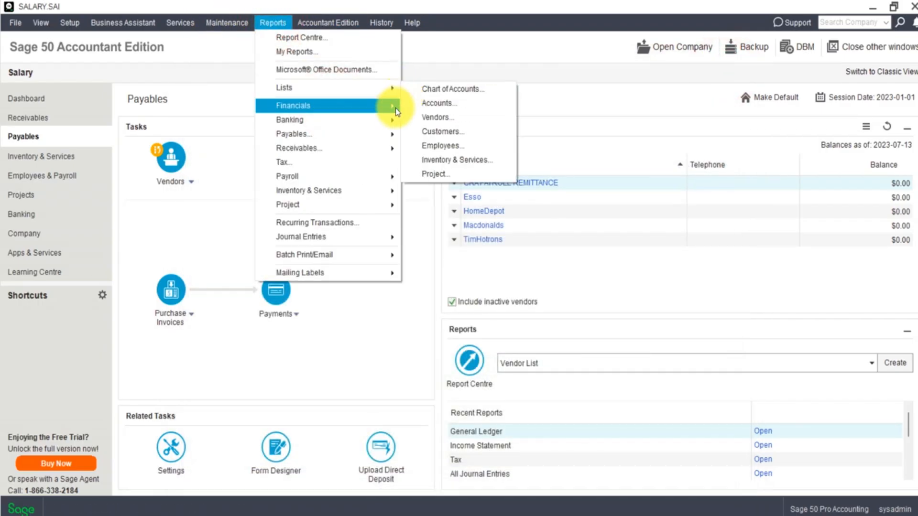
click(462, 123)
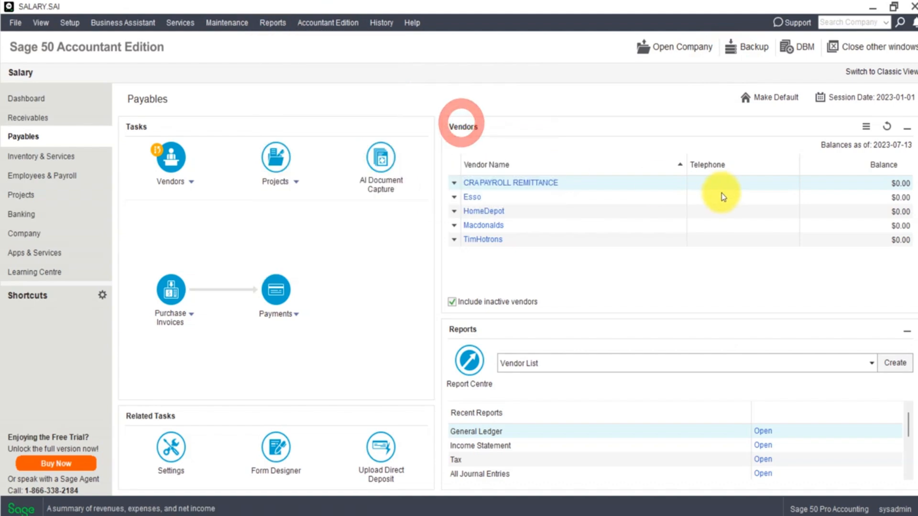
click(455, 156)
drag(631, 142, 642, 140)
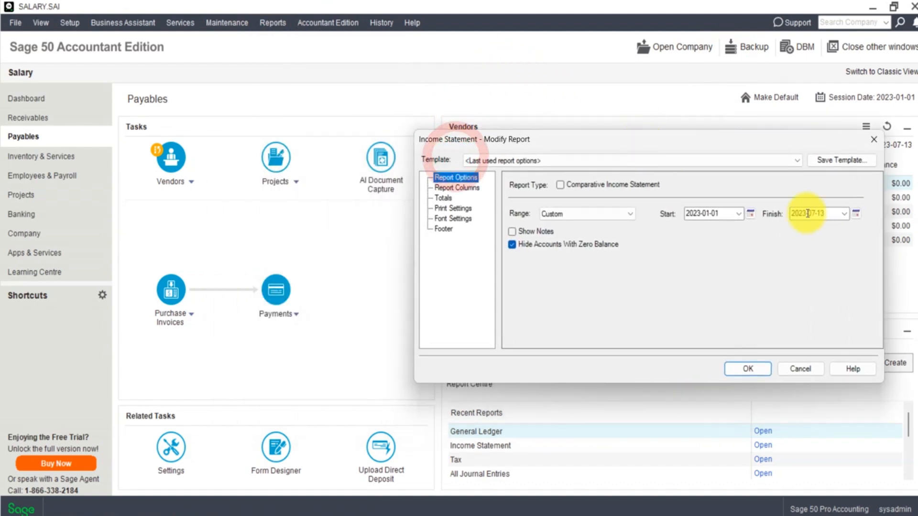
click(758, 370)
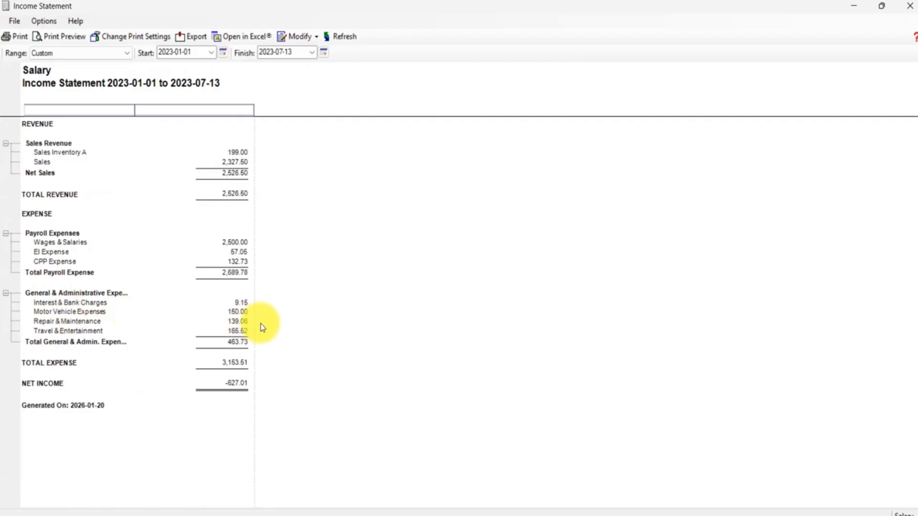
- Check the Motor Vehicle Expenses amount in the Income Statement and reduce the report window from full screen
click(238, 311)
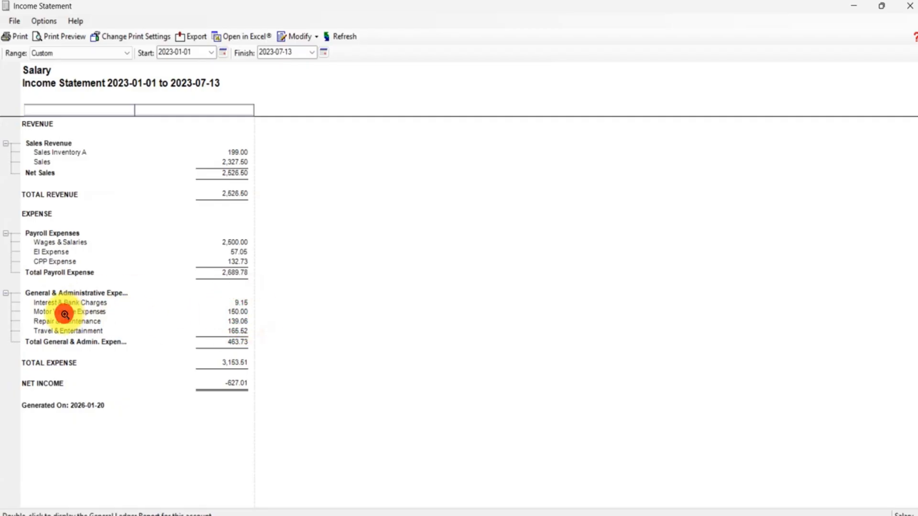
click(233, 311)
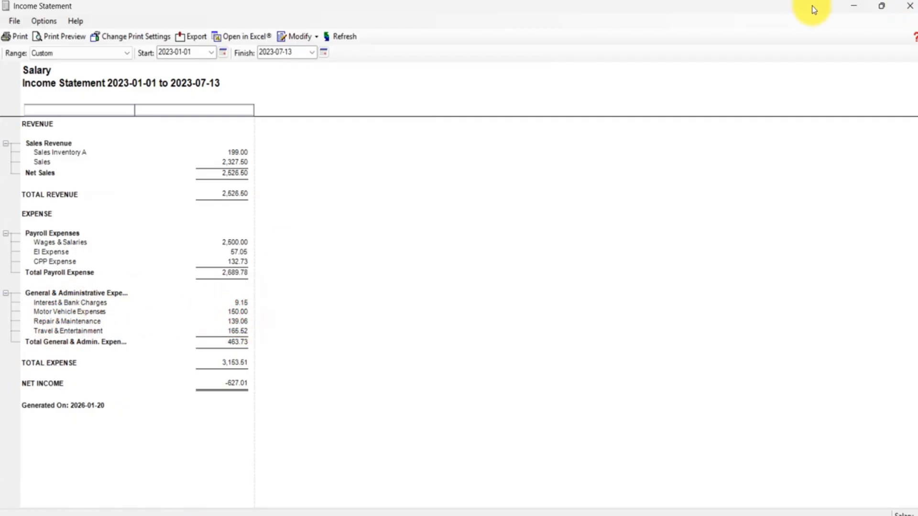
click(886, 9)
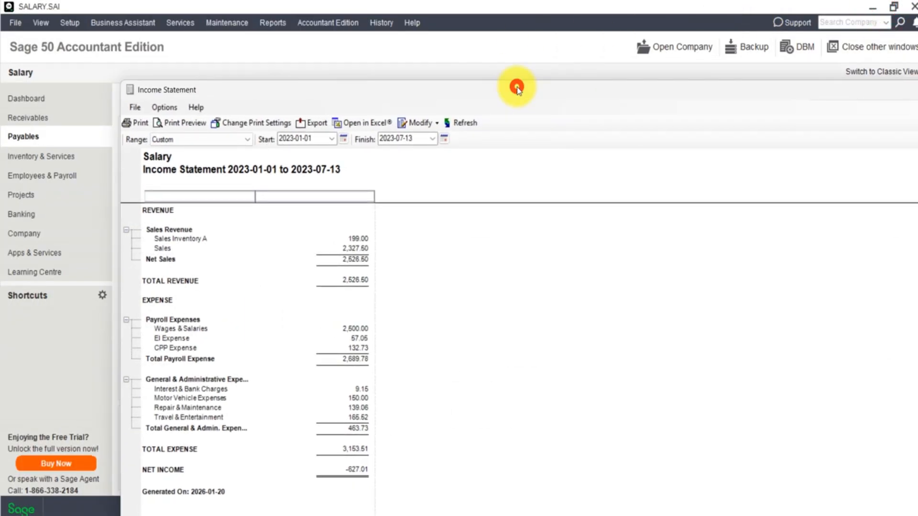
- Start a new purchase invoice from the Payables page with Esso as the vendor
click(76, 339)
click(175, 293)
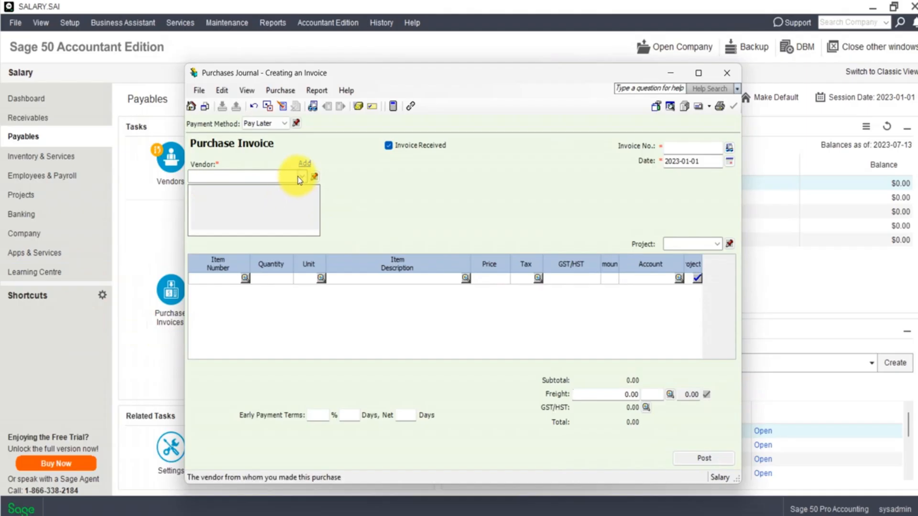
click(301, 177)
click(229, 203)
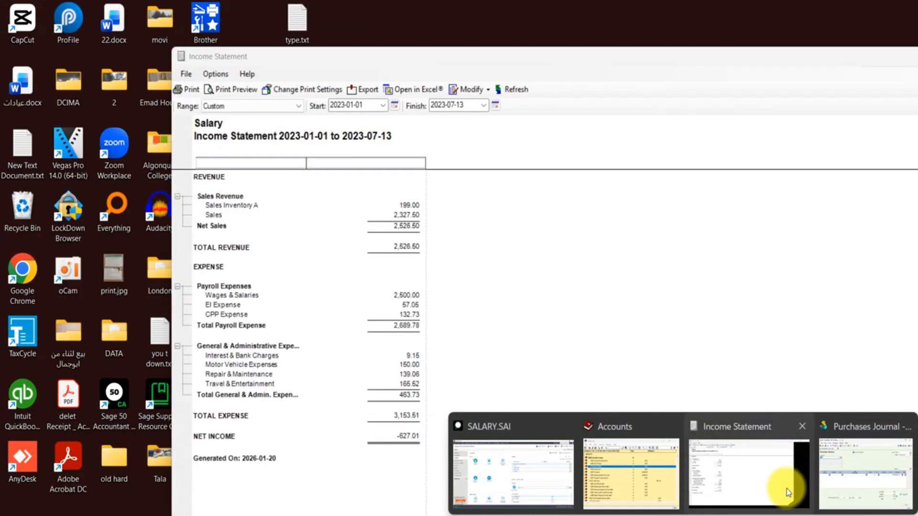
- Arrange the Income Statement and the Purchases Journal so the expense amounts stay visible beside the invoice
click(769, 485)
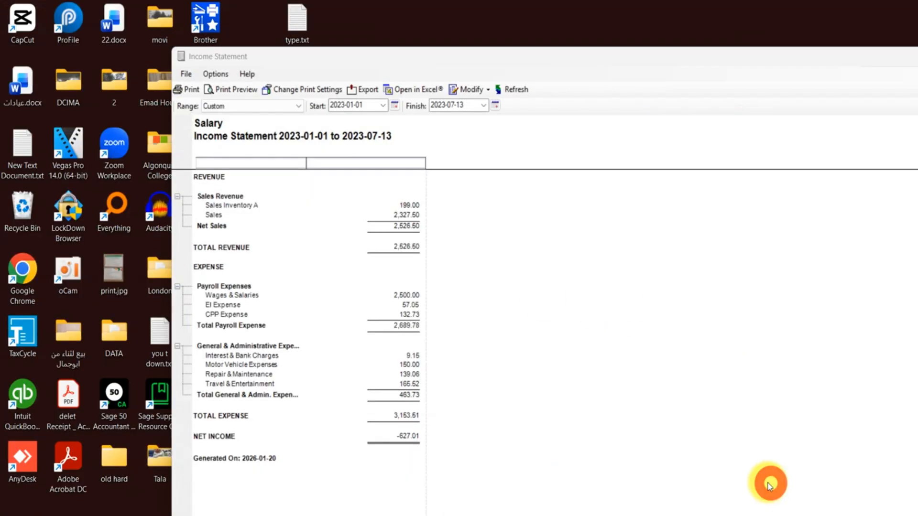
drag(571, 58, 398, 17)
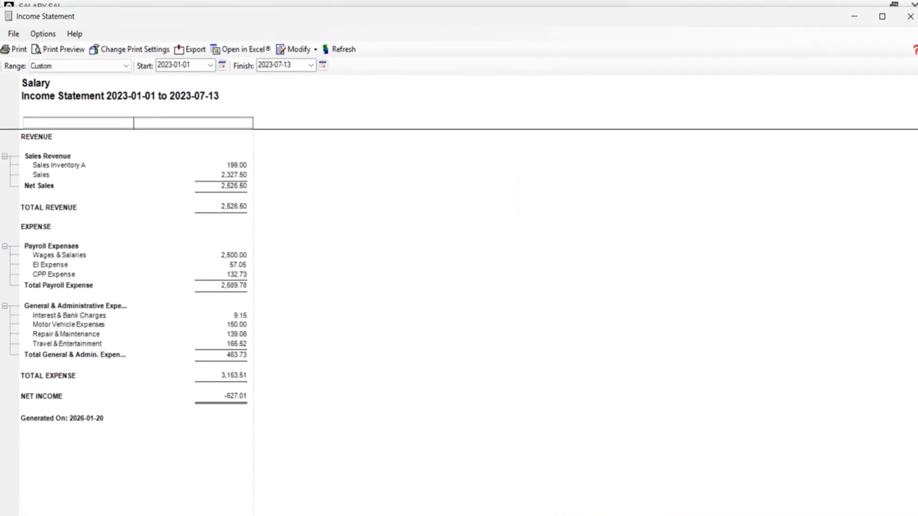
mouse_move(733, 506)
click(850, 481)
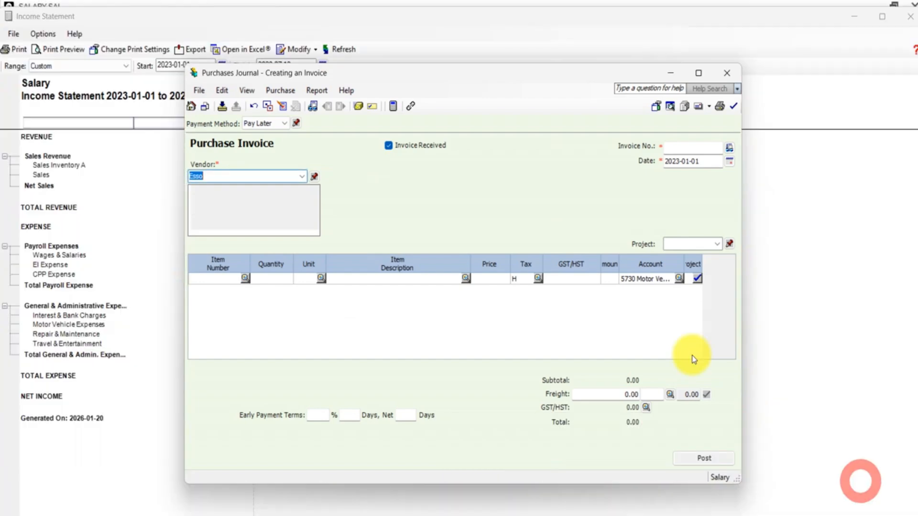
drag(456, 76, 579, 71)
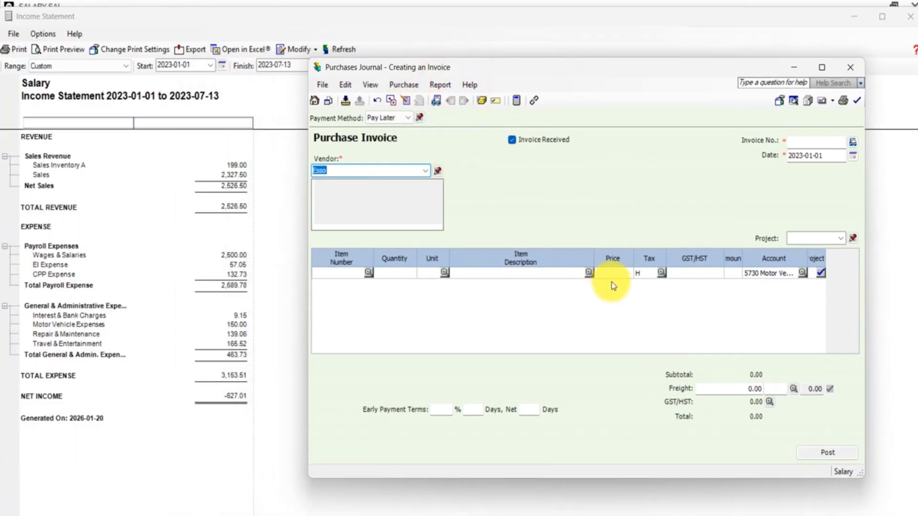
- Enter an amount of 50,000.00 on the Esso invoice and pay it by Cash from 1055 TD bank
click(737, 275)
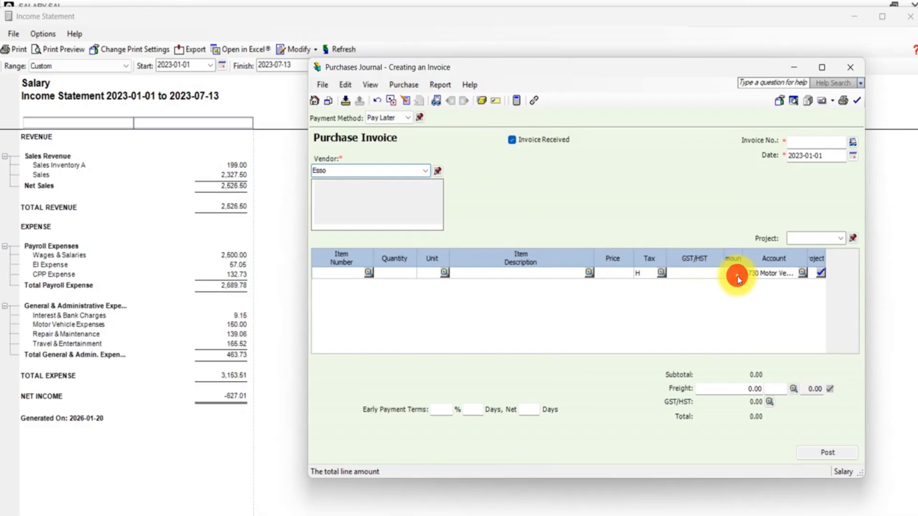
text(500)
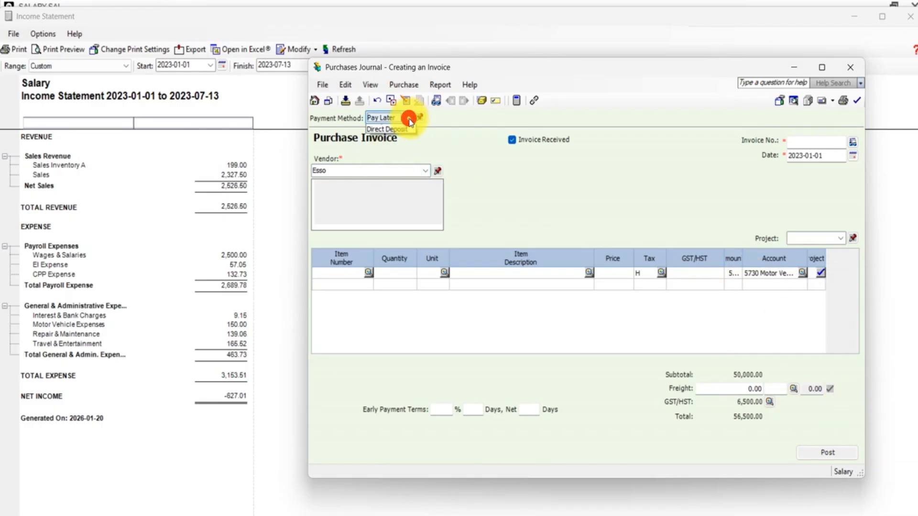
click(395, 137)
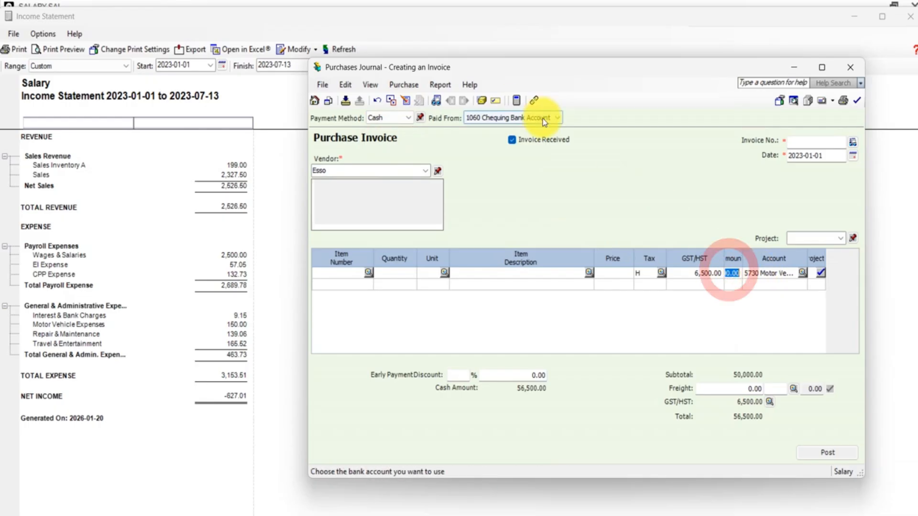
click(554, 118)
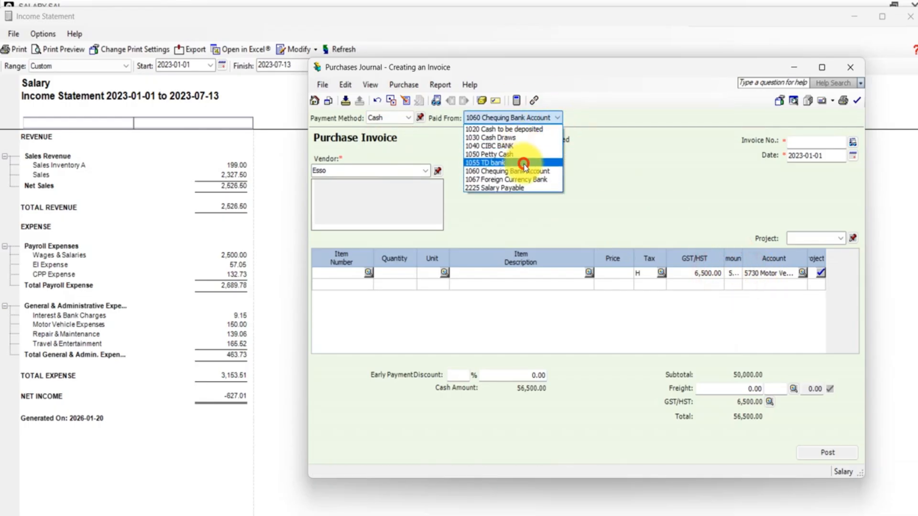
click(521, 162)
- Give the Esso invoice number 515 and date 2023-01-10, and post it
click(801, 141)
text(515)
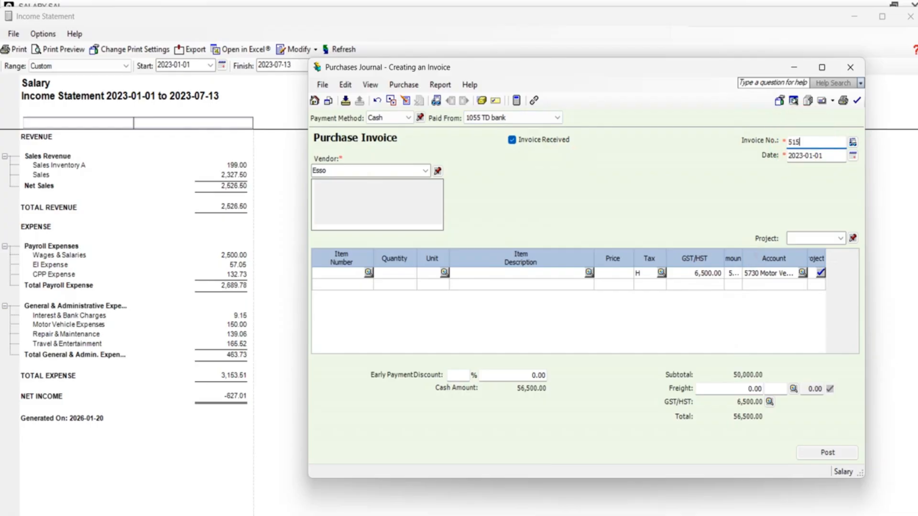
click(852, 156)
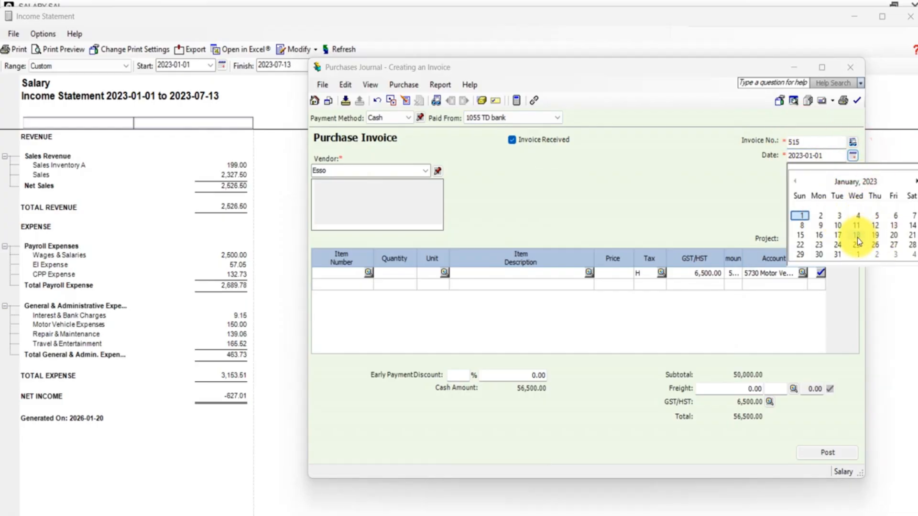
click(840, 230)
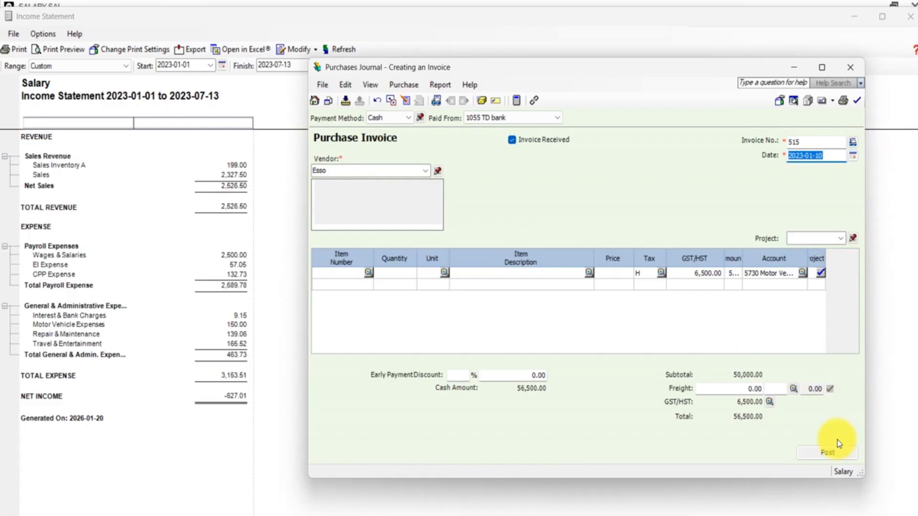
click(821, 457)
click(611, 307)
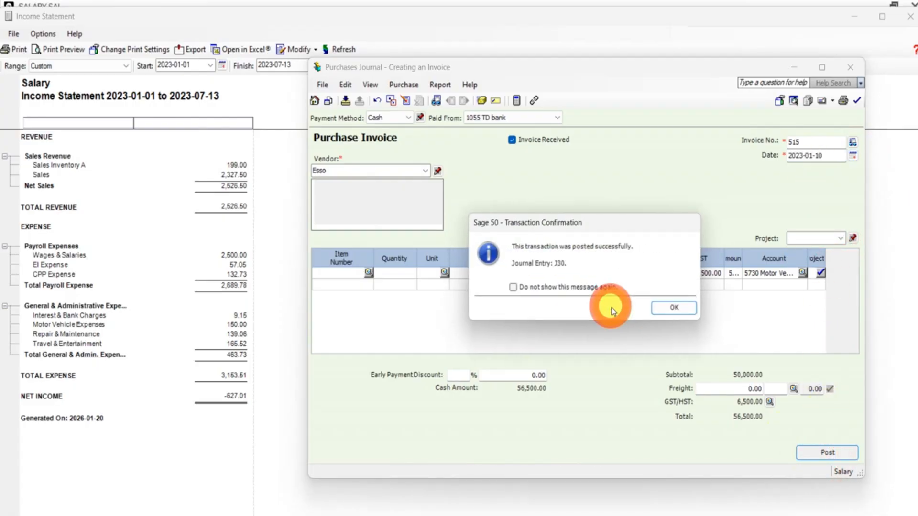
click(676, 311)
- Trace Motor Vehicle Expenses from the Income Statement to its ledger report, open invoice 151 and dismiss the advisor message
click(225, 324)
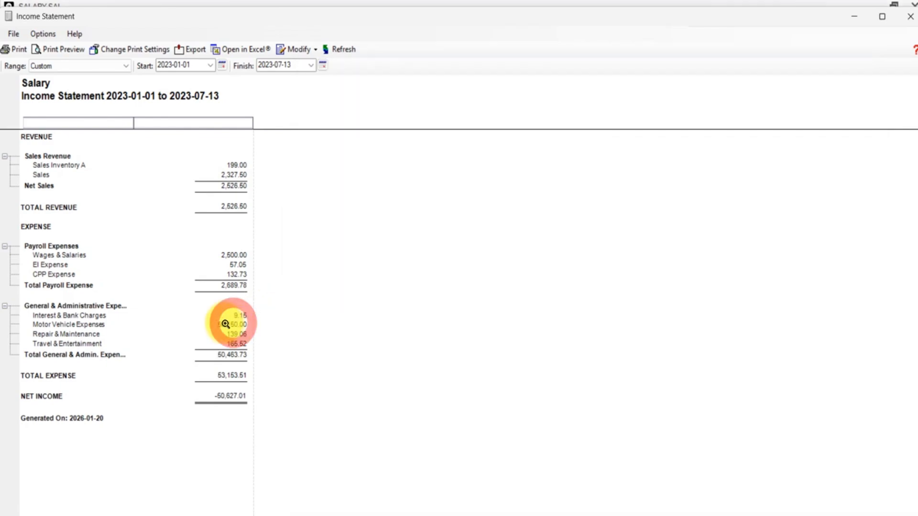
double_click(227, 325)
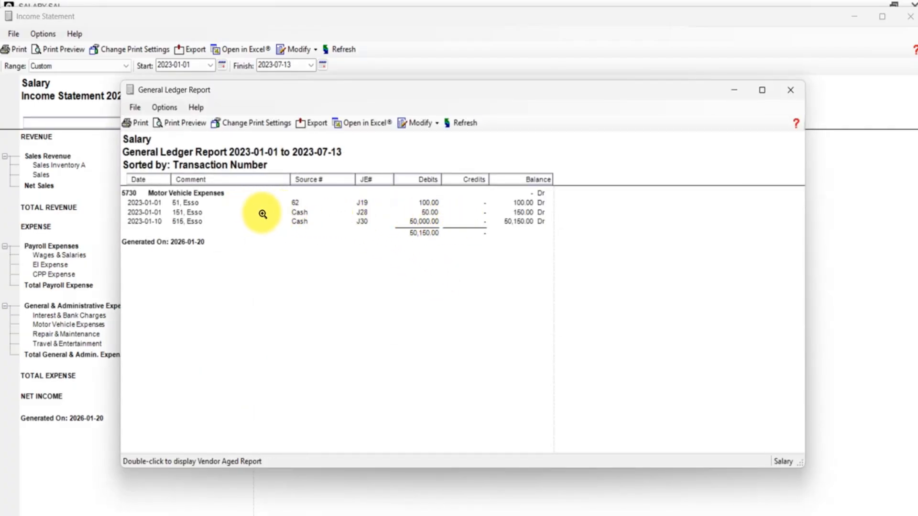
double_click(301, 214)
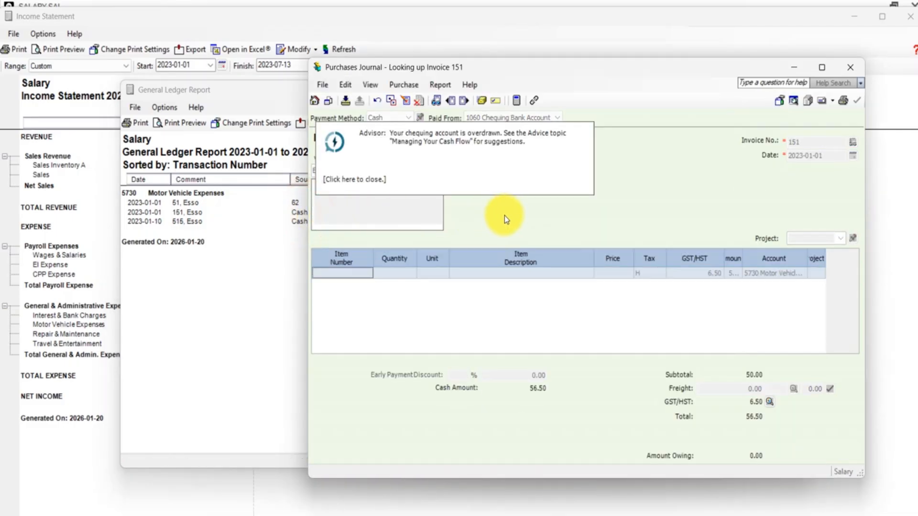
click(516, 182)
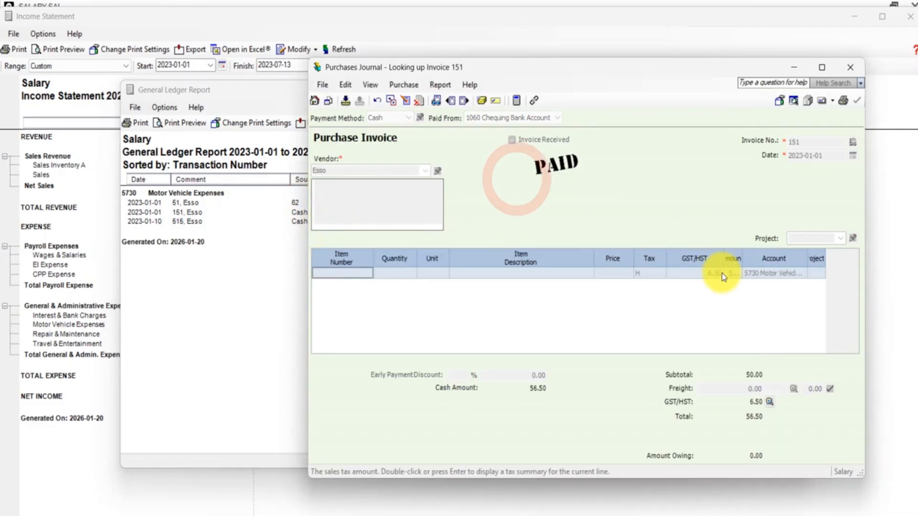
- Adjust invoice 151 to an amount of 65, post the correction and close the Purchases Journal
drag(721, 257, 695, 253)
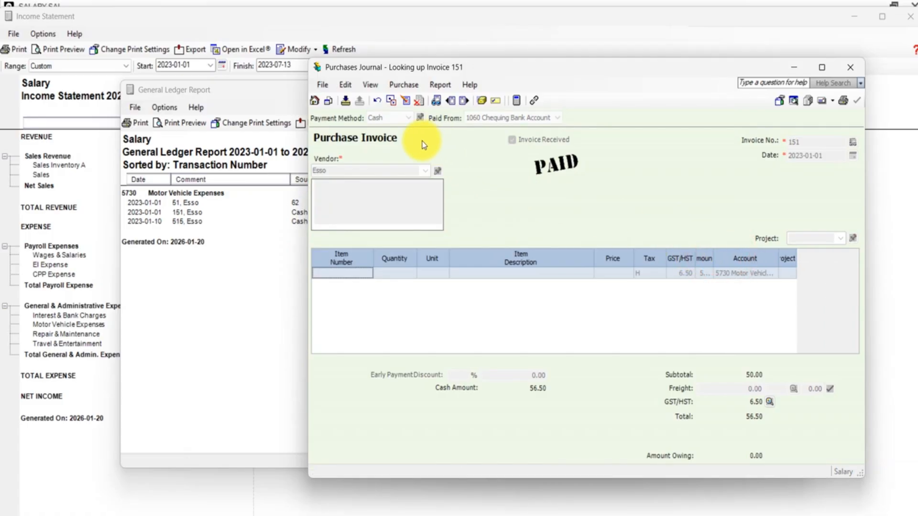
click(411, 101)
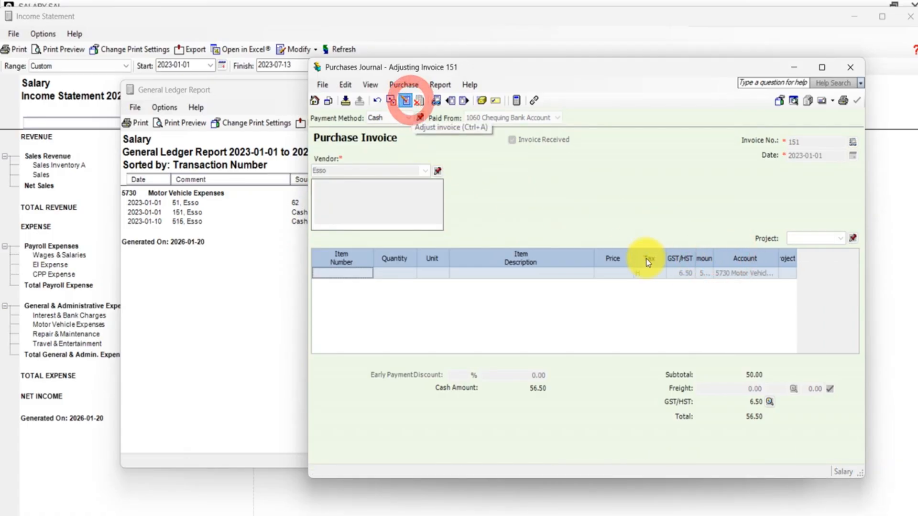
click(707, 274)
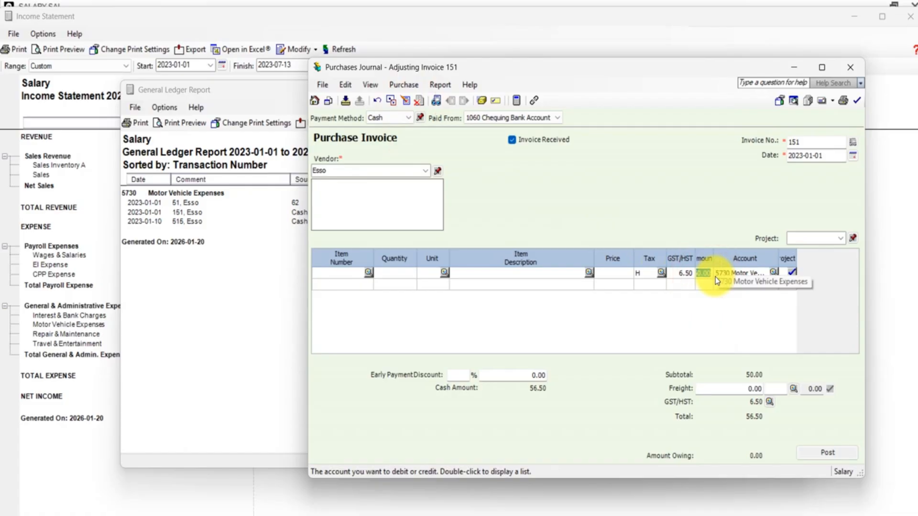
text(65)
click(821, 452)
click(681, 311)
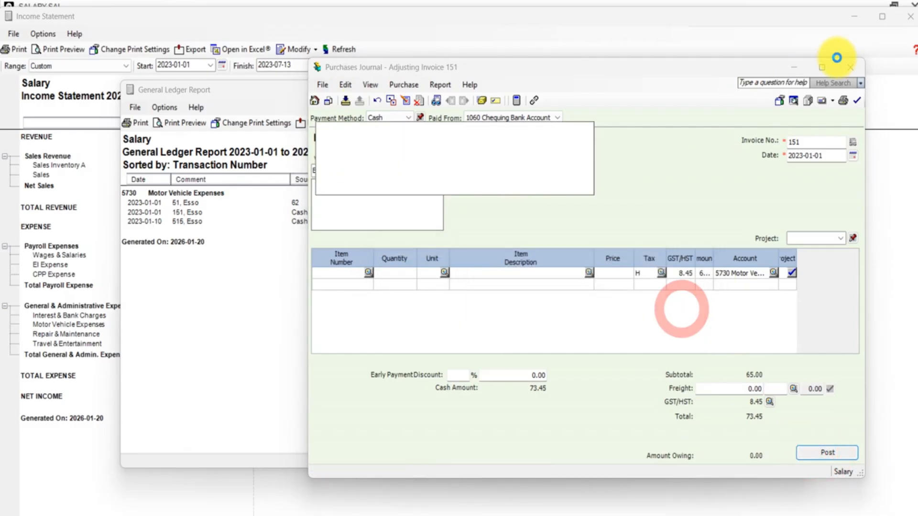
click(850, 67)
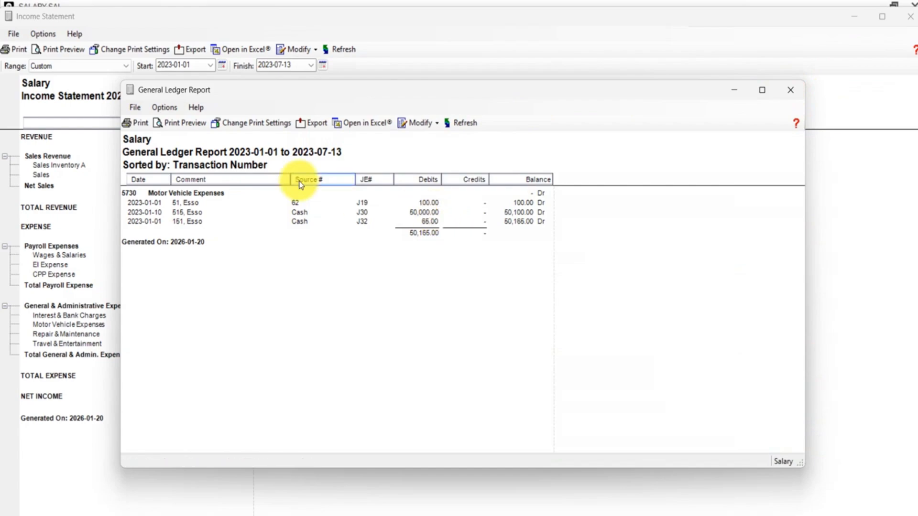
- Refresh and close the General Ledger Report, and refresh the Income Statement
click(472, 123)
click(793, 92)
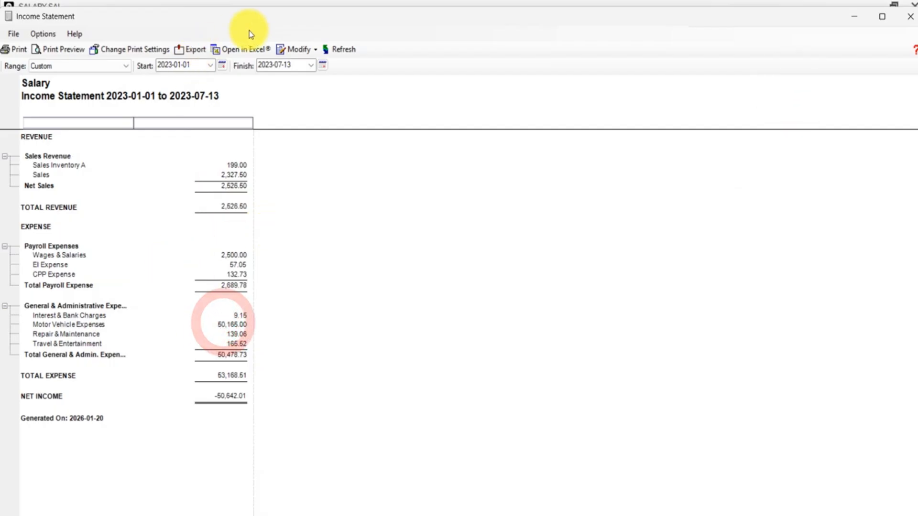
click(352, 49)
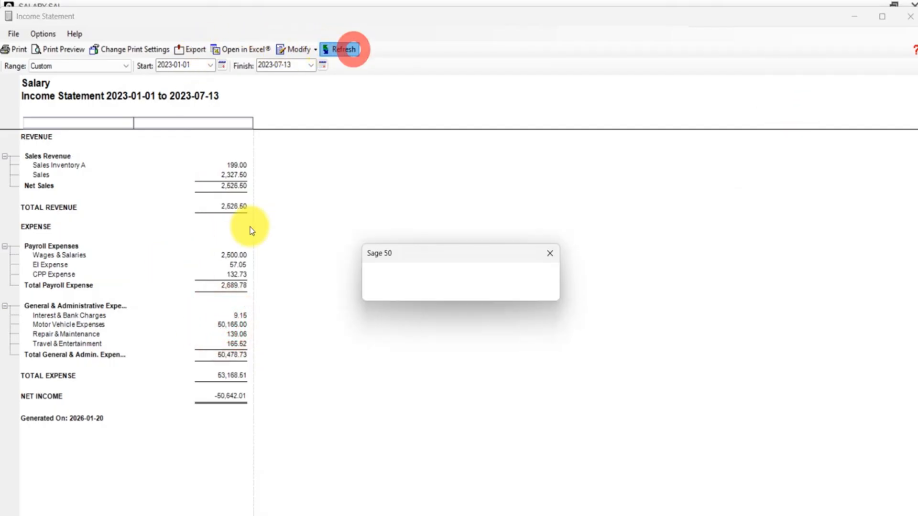
- Trace Motor Vehicle Expenses from the Income Statement to its ledger report and open Esso invoice 515 with a wider Amount column
click(231, 325)
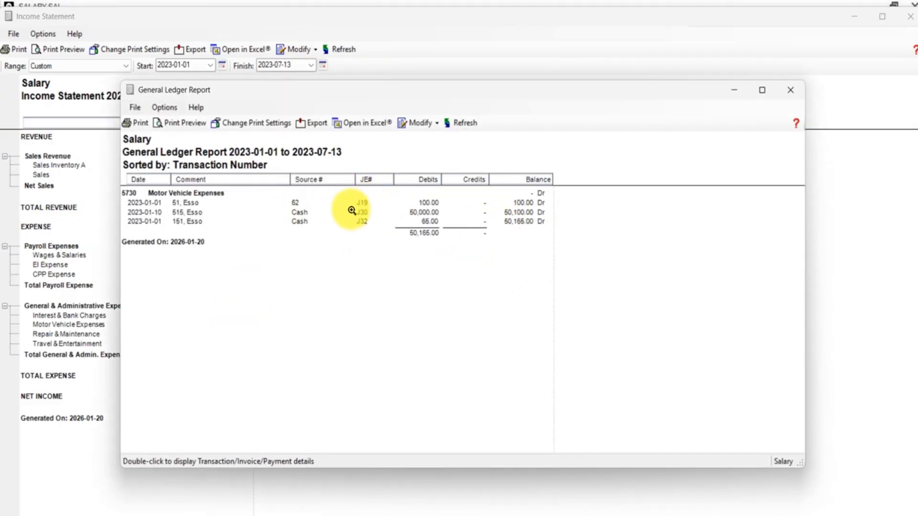
double_click(297, 212)
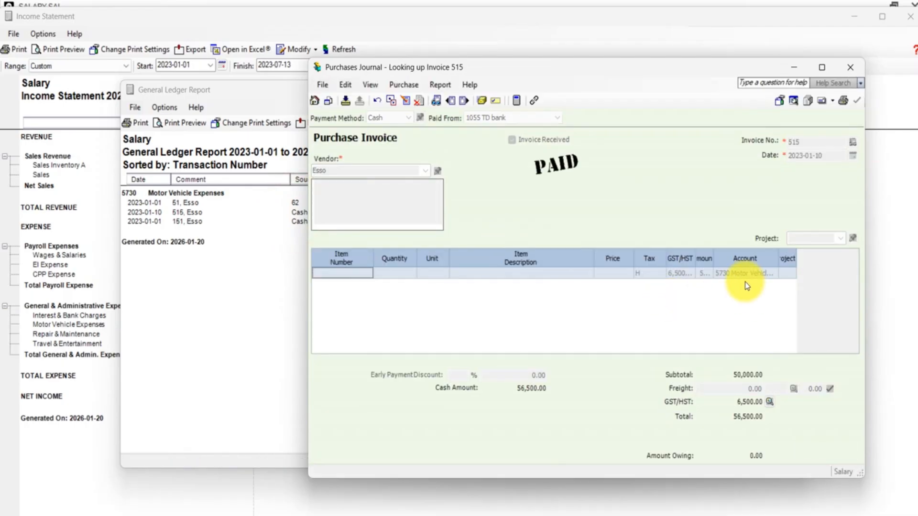
drag(715, 254, 765, 254)
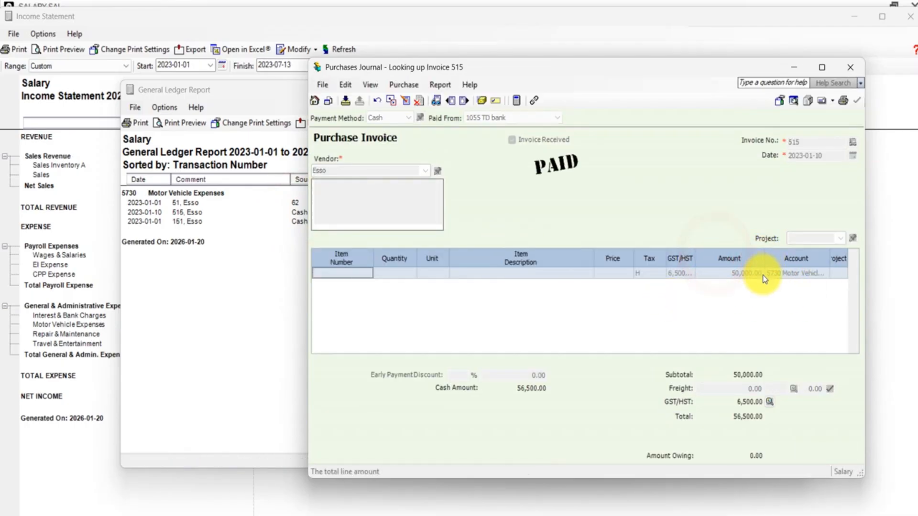
click(742, 274)
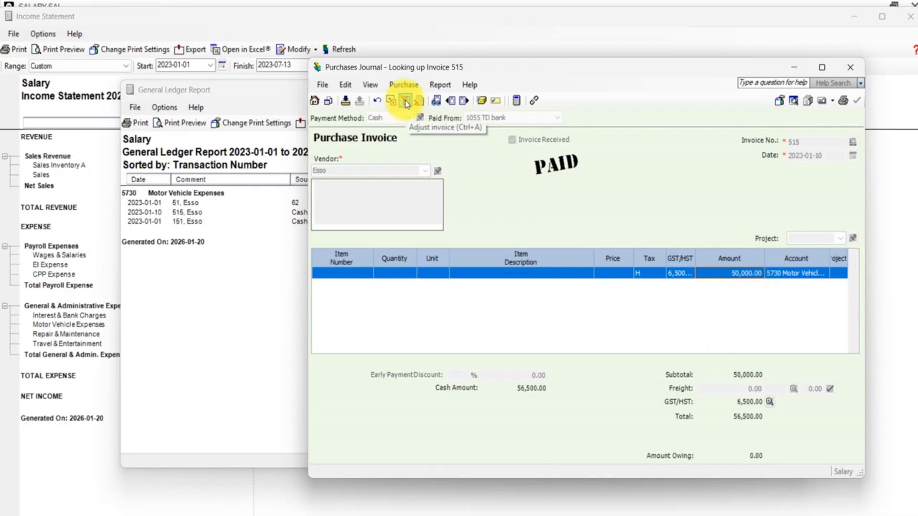
- Adjust Esso invoice 515 to an amount of 5.00 and post the correction
click(406, 101)
click(733, 274)
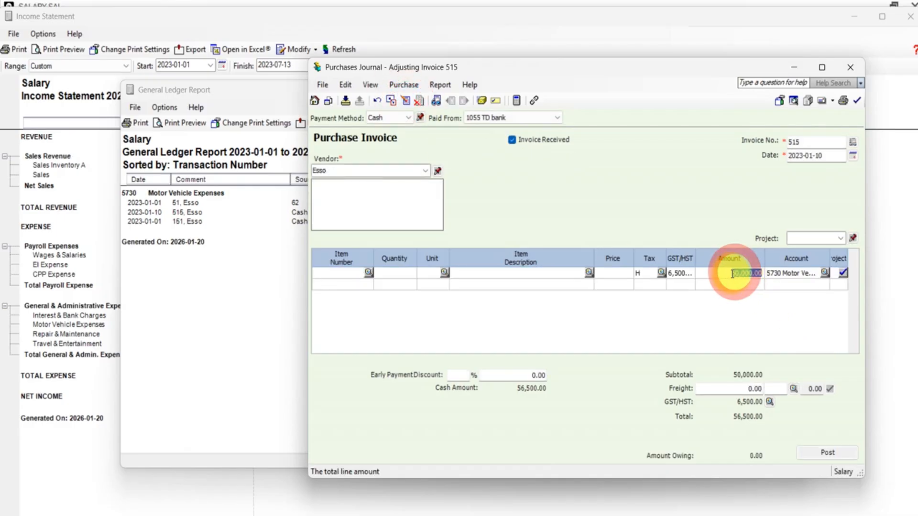
text(5)
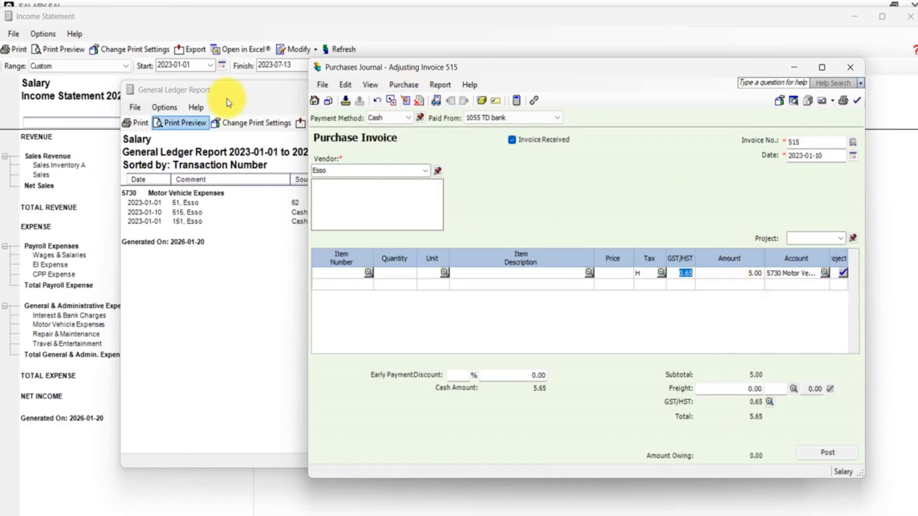
click(830, 453)
click(627, 312)
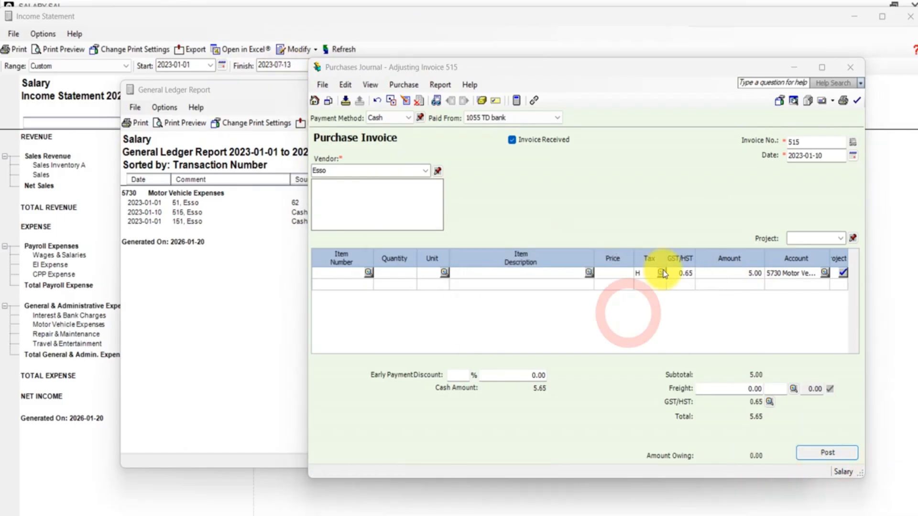
click(681, 308)
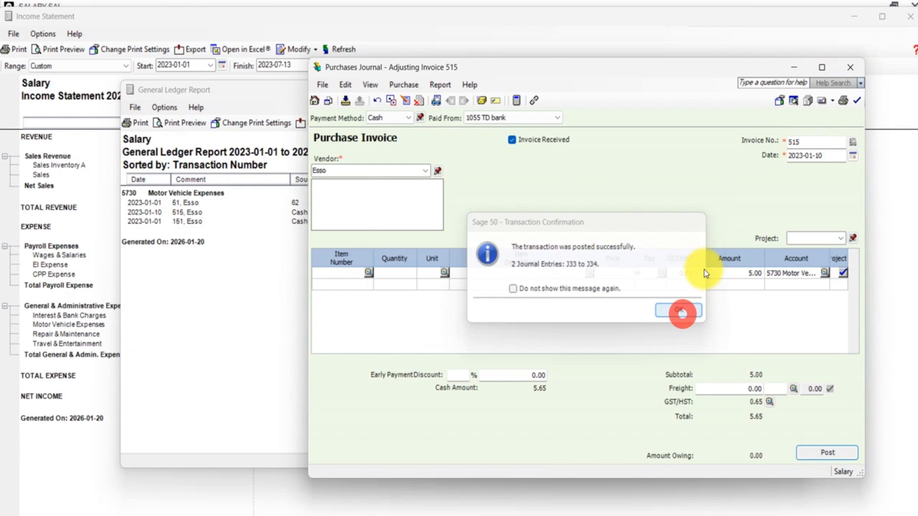
- Close the Purchases Journal, the General Ledger Report and the Income Statement
click(850, 67)
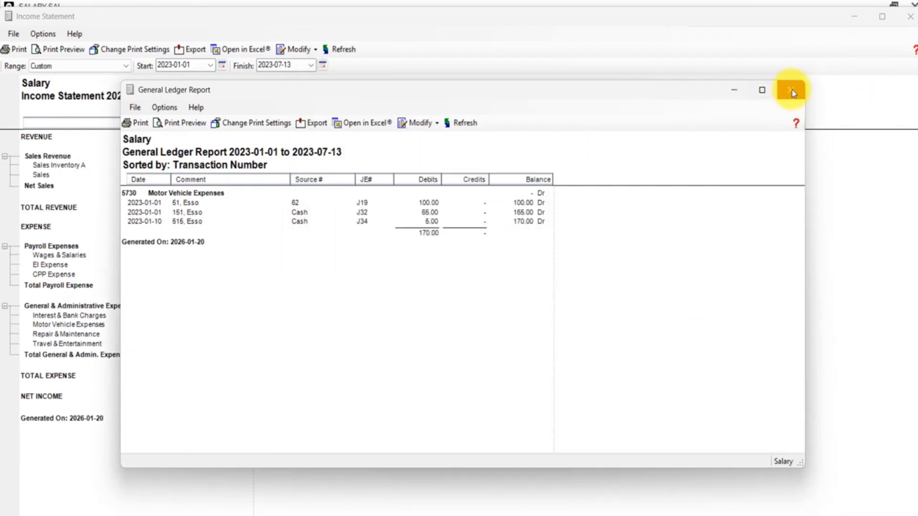
click(791, 91)
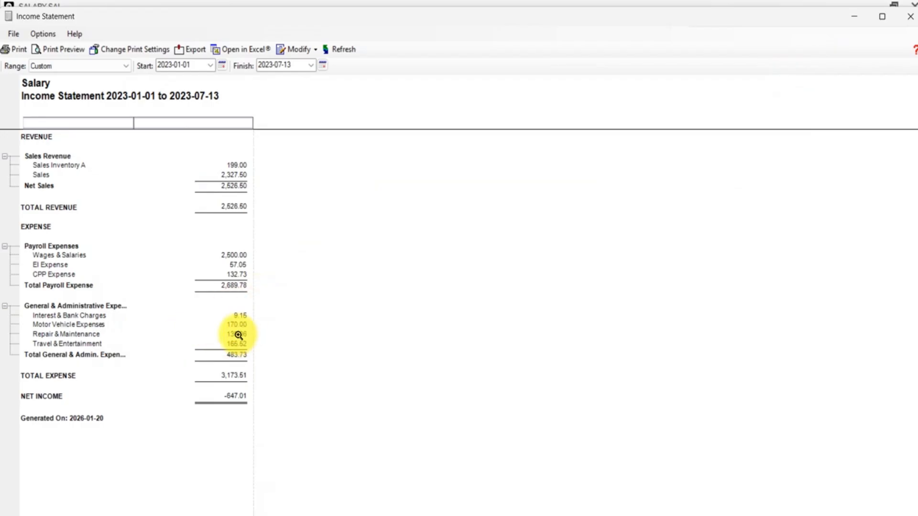
click(908, 22)
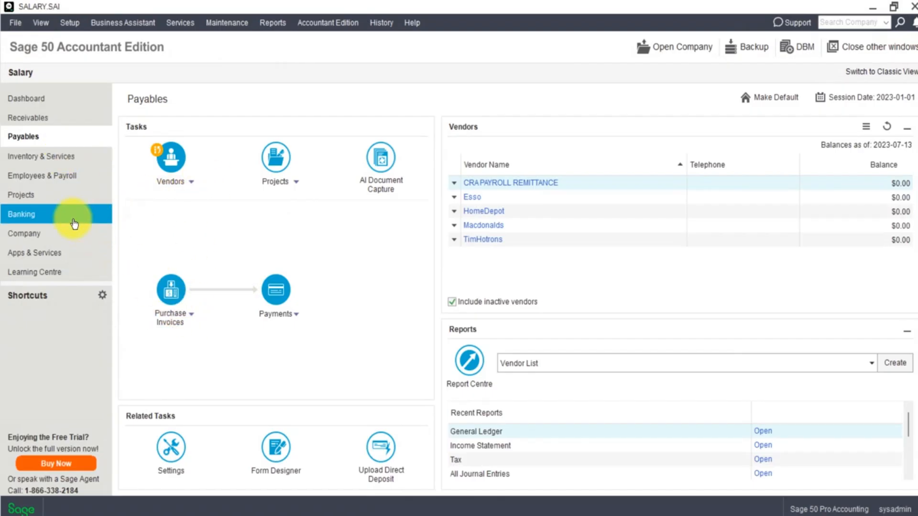
- Open the Match Transactions window in the Banking module and start the bank statement import wizard
click(73, 218)
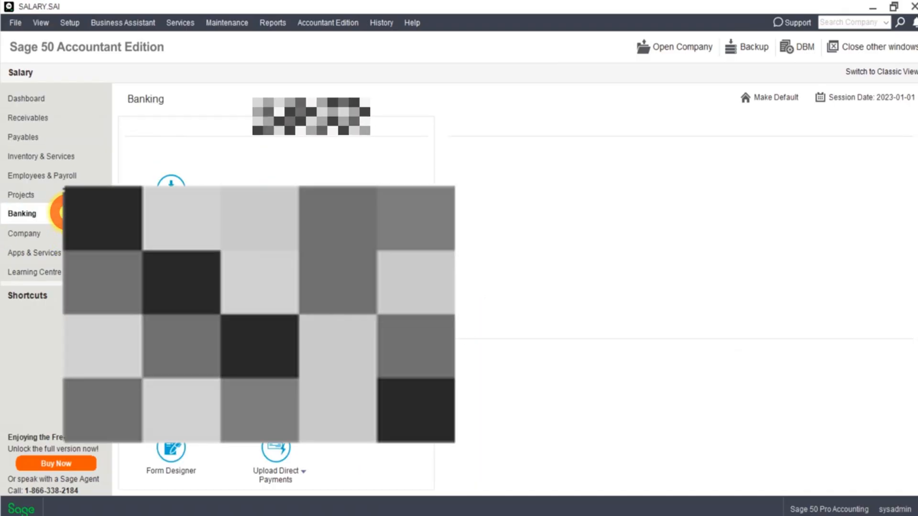
click(276, 318)
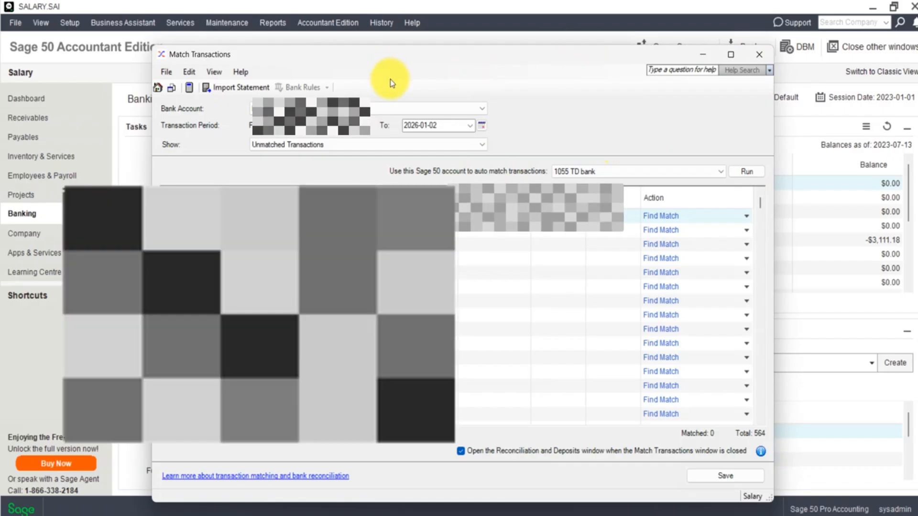
click(244, 87)
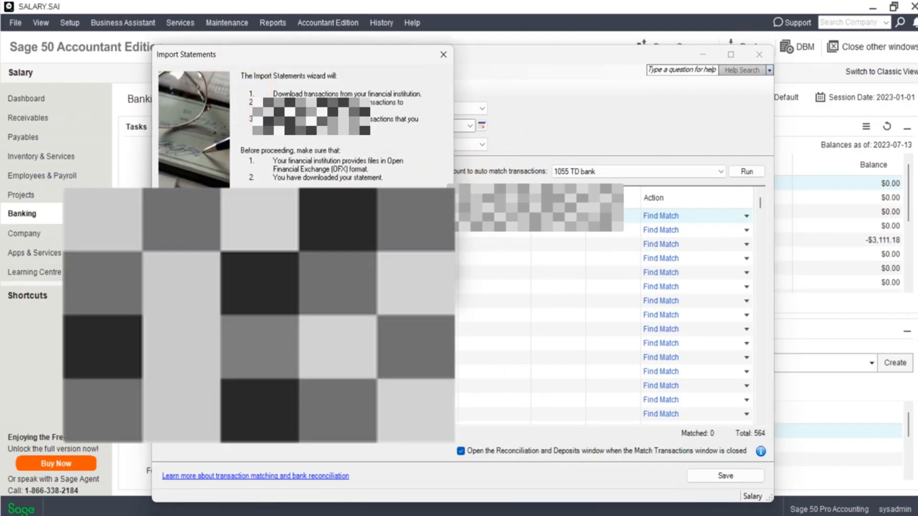
click(379, 239)
drag(286, 54, 518, 44)
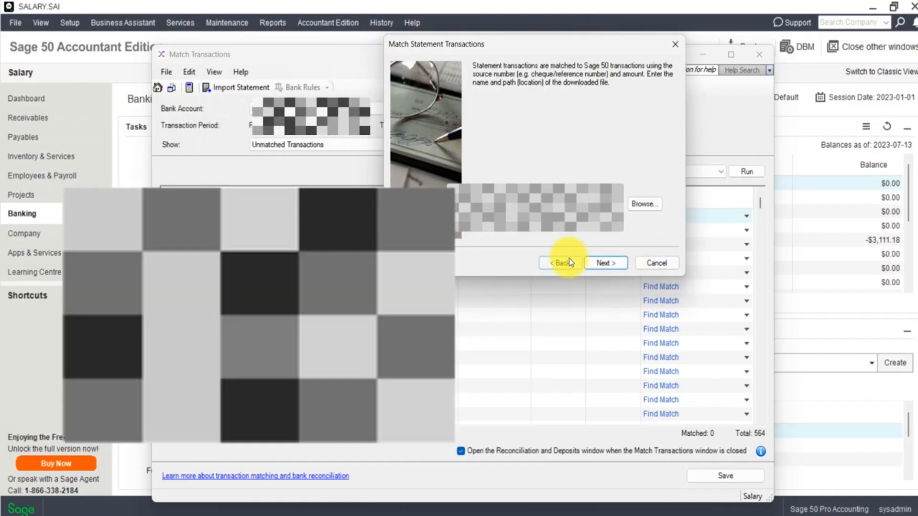
- Review the wizard's OFX file requirement, finish importing the RBC chequing statement and dismiss the import message
click(567, 260)
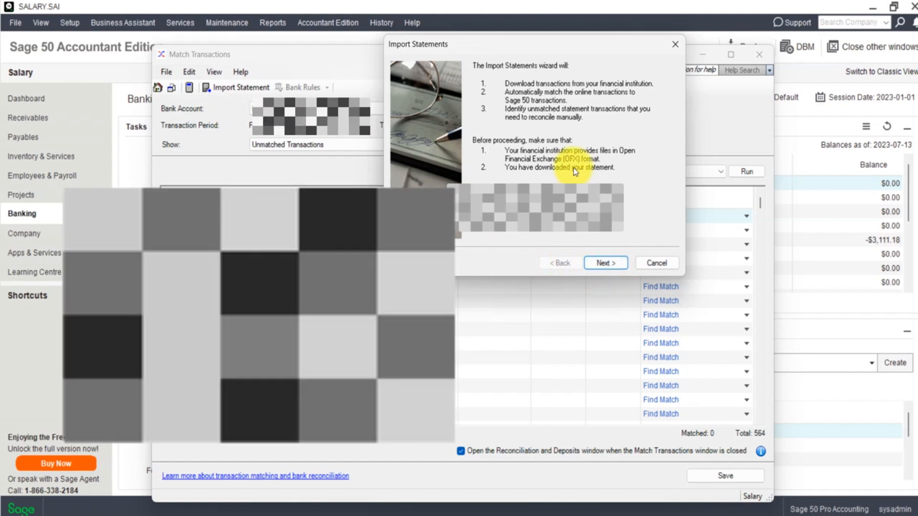
click(569, 159)
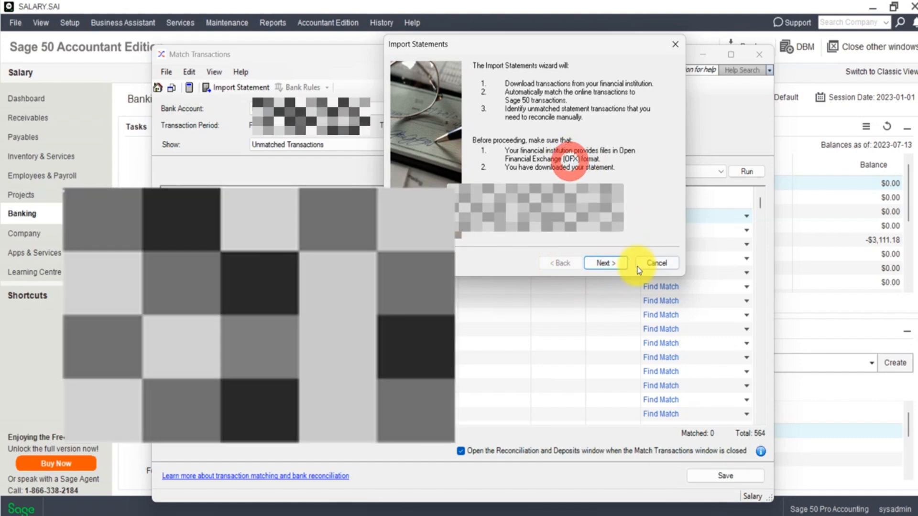
click(610, 264)
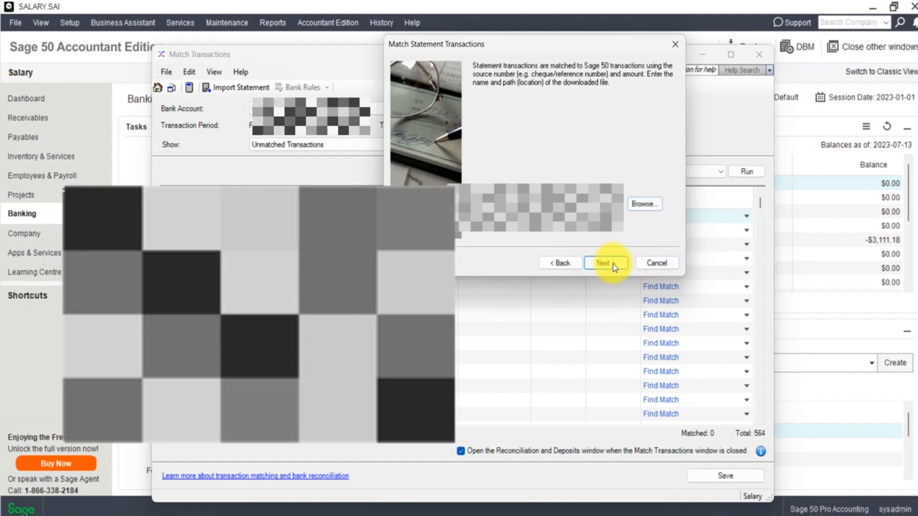
click(610, 263)
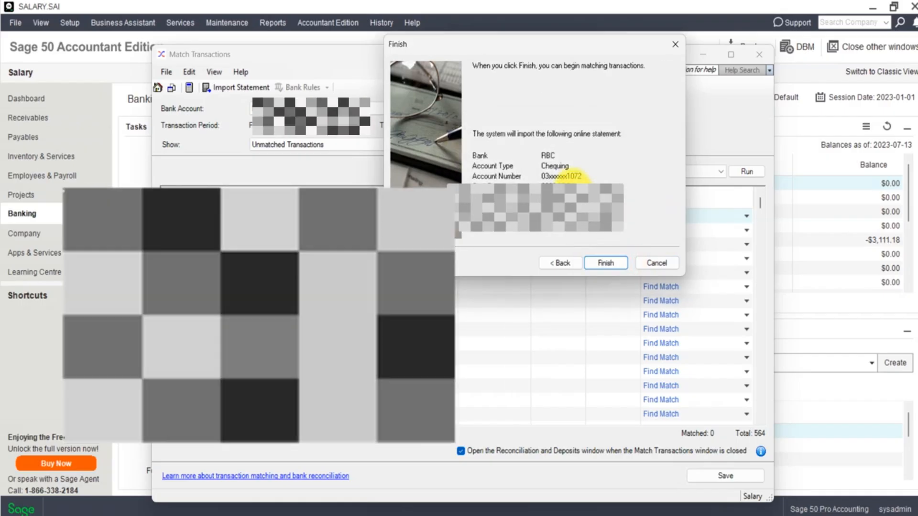
click(609, 264)
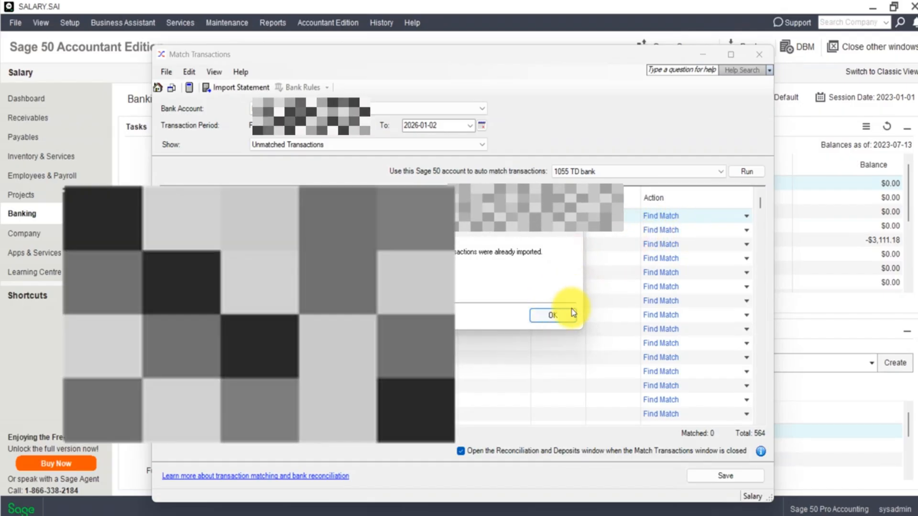
click(568, 316)
- Check the first transaction's match actions and select 1055 TD bank as the account for auto matching
click(746, 221)
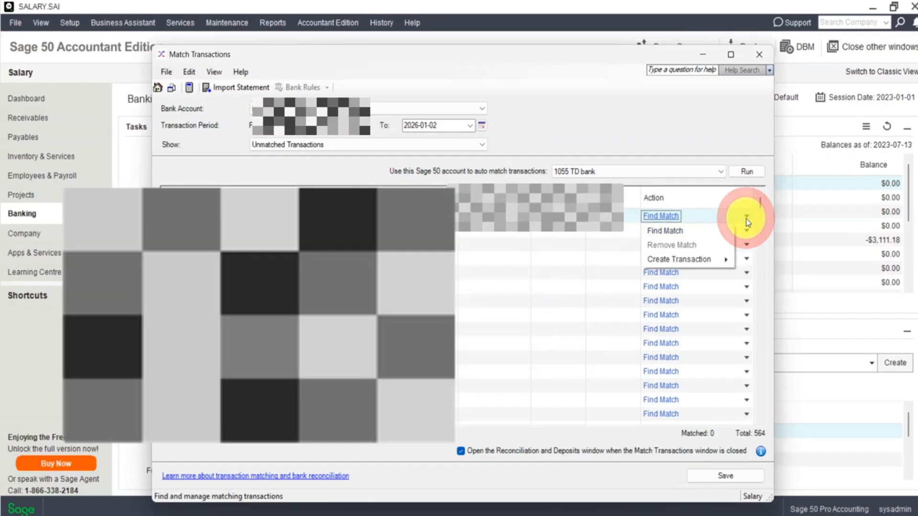
click(644, 125)
click(660, 169)
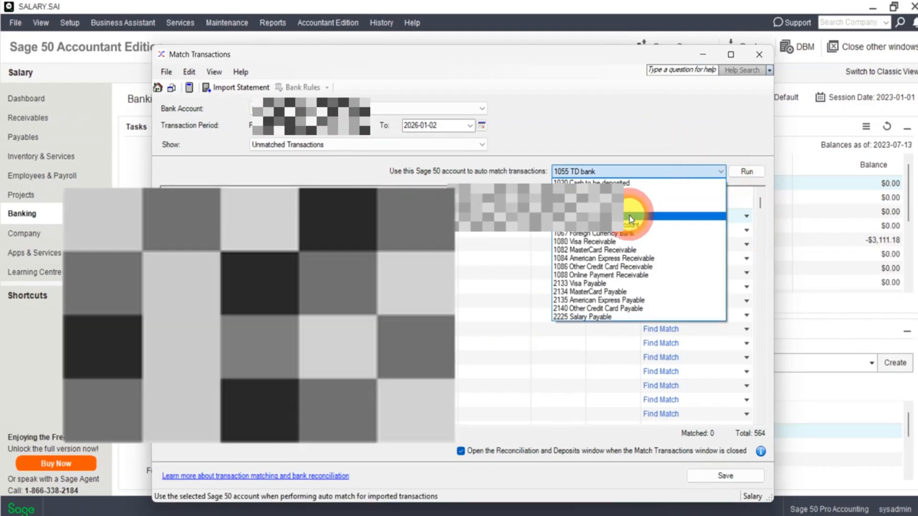
click(629, 219)
- Start a sales invoice from the first unmatched bank transaction, choosing the existing customer and Cash as the payment method
click(746, 218)
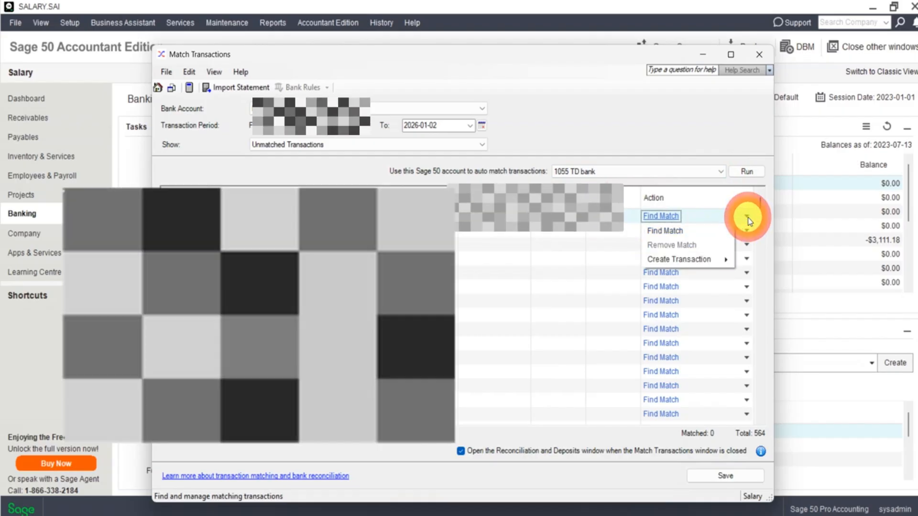
mouse_move(719, 265)
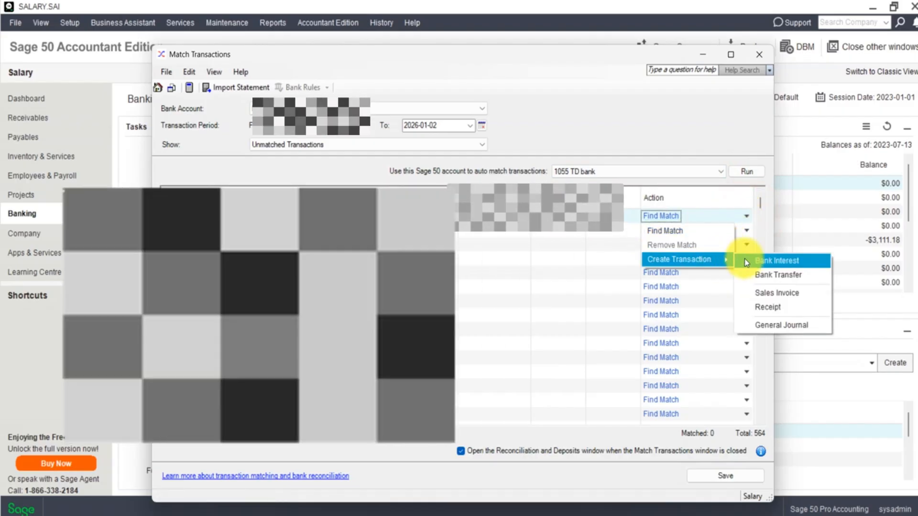
click(763, 292)
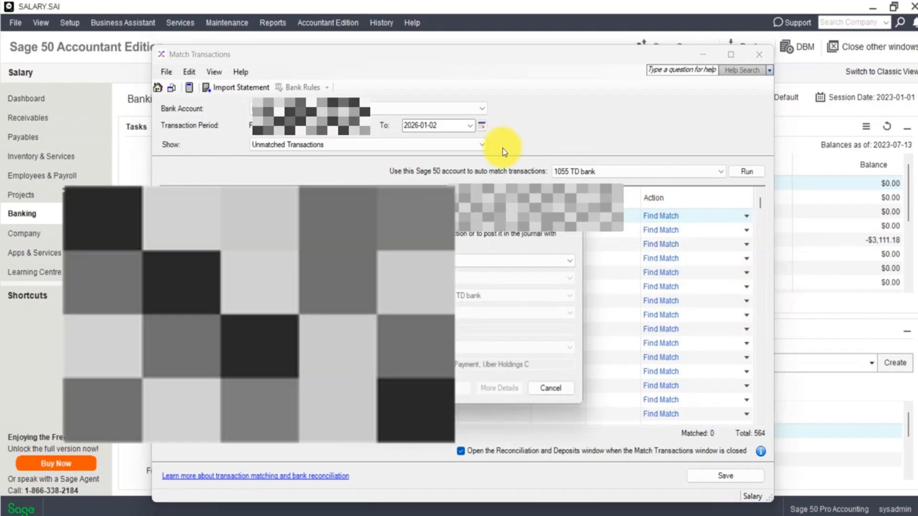
drag(484, 210, 668, 137)
click(754, 192)
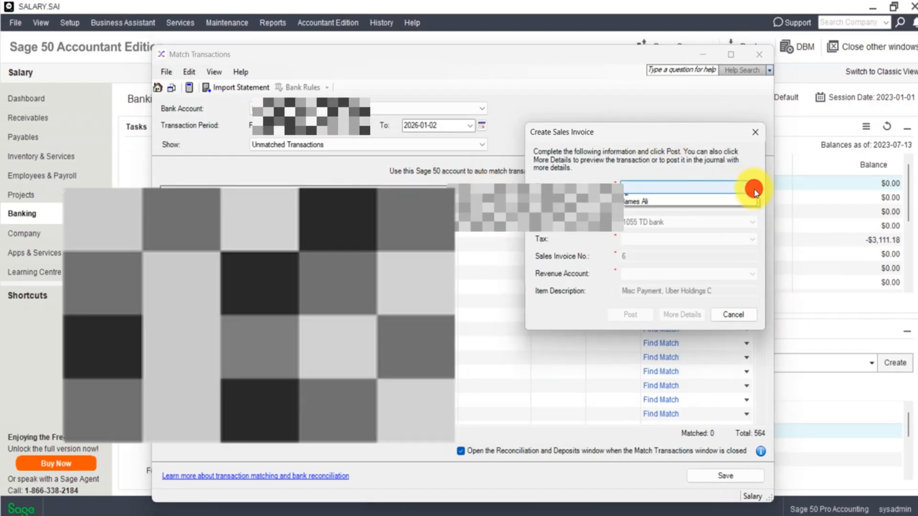
click(673, 215)
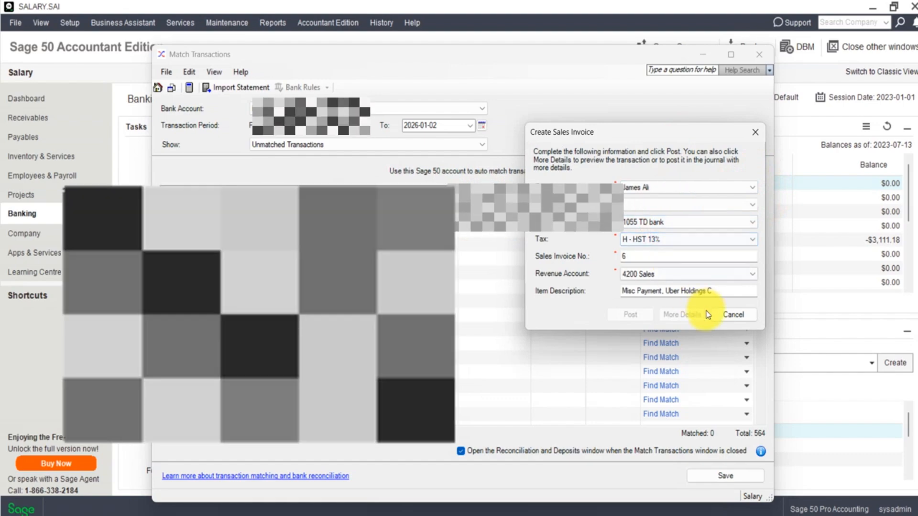
click(650, 254)
click(653, 204)
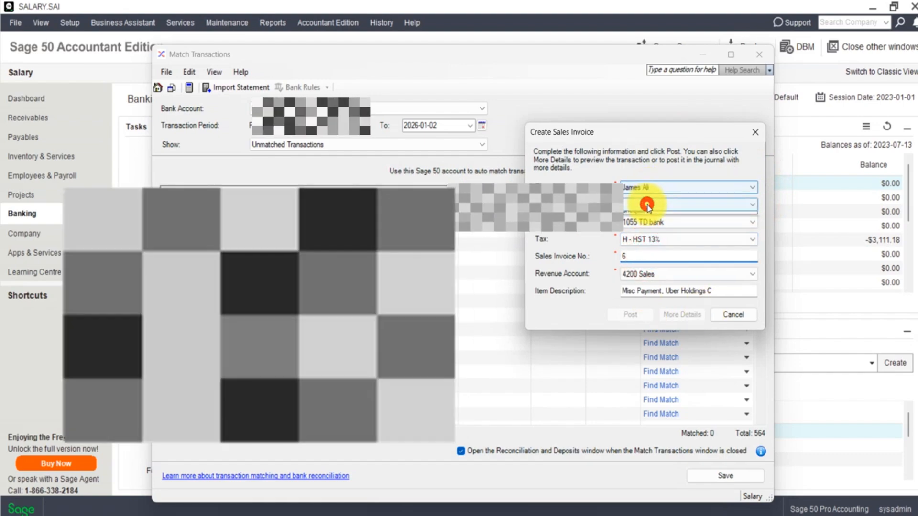
click(641, 216)
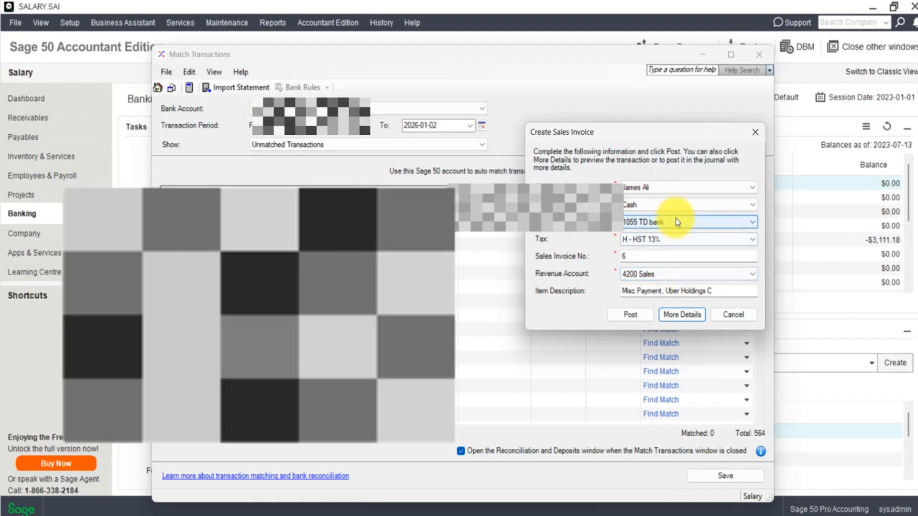
- Post the sales invoice for the Uber payment and accept the date confirmation
drag(687, 129, 616, 226)
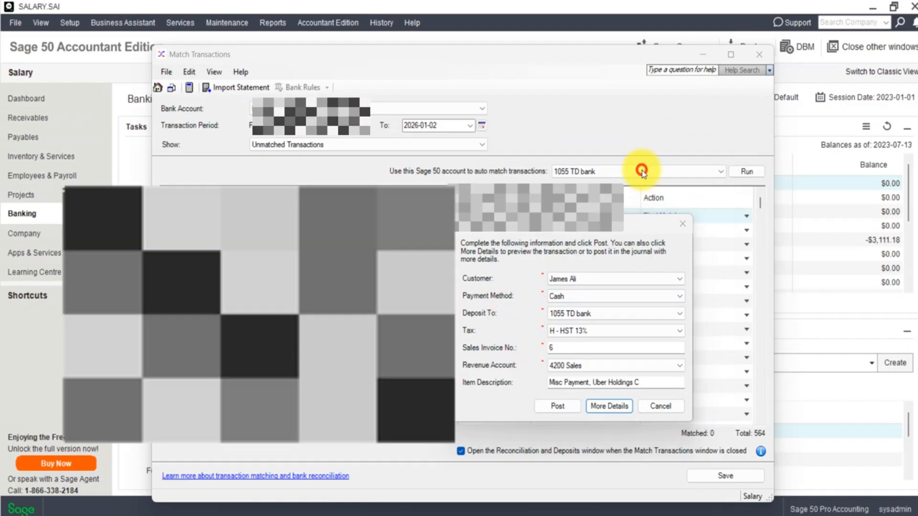
click(643, 175)
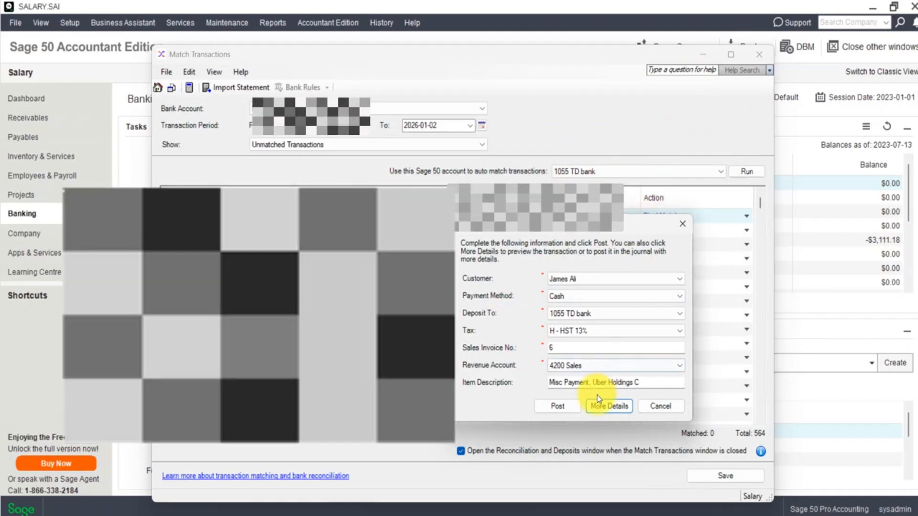
click(557, 407)
click(621, 363)
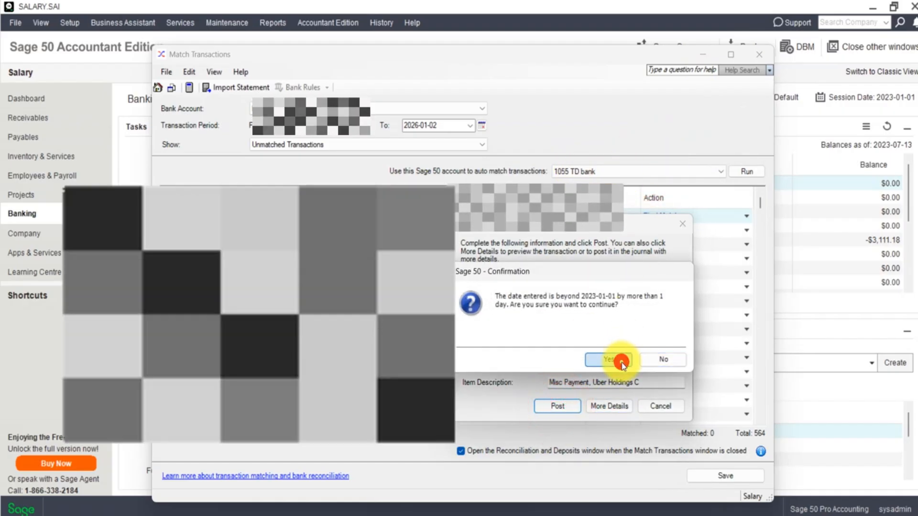
click(653, 361)
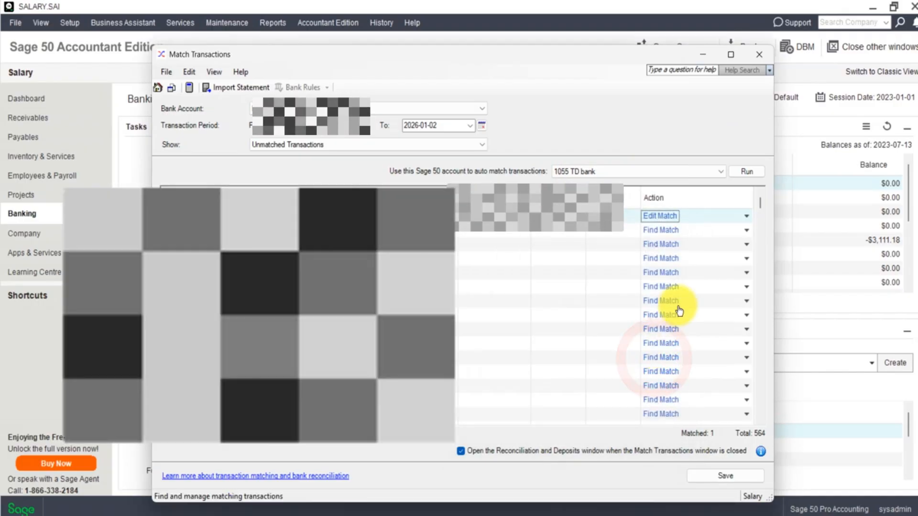
- Create a purchase invoice from the second bank transaction, choosing Esso as the vendor
click(746, 230)
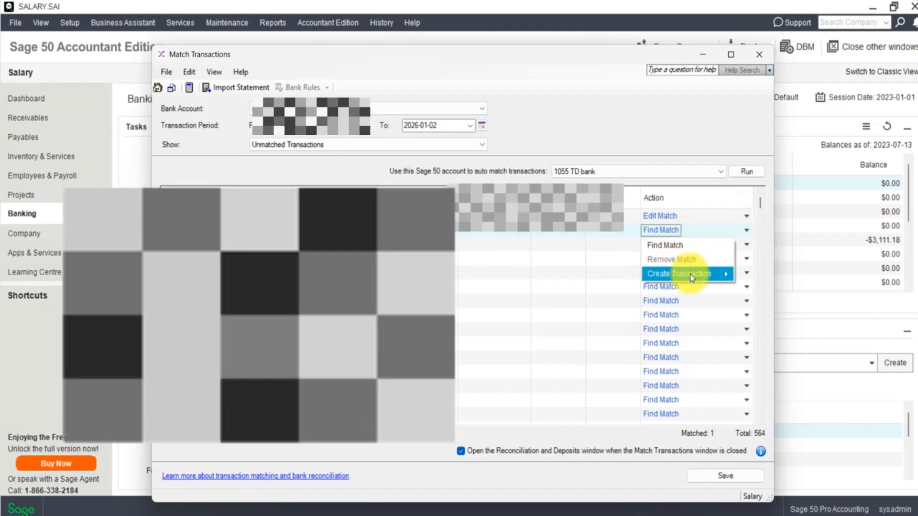
mouse_move(688, 275)
click(779, 306)
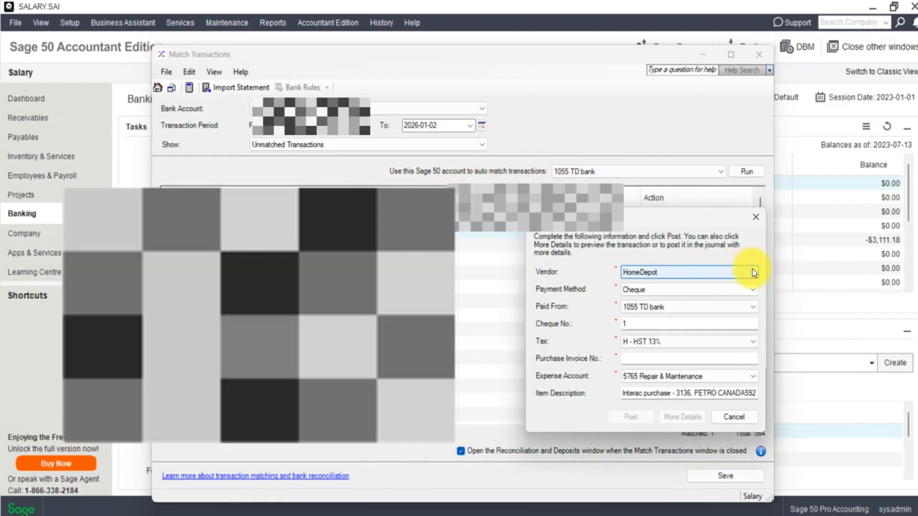
click(752, 272)
click(668, 299)
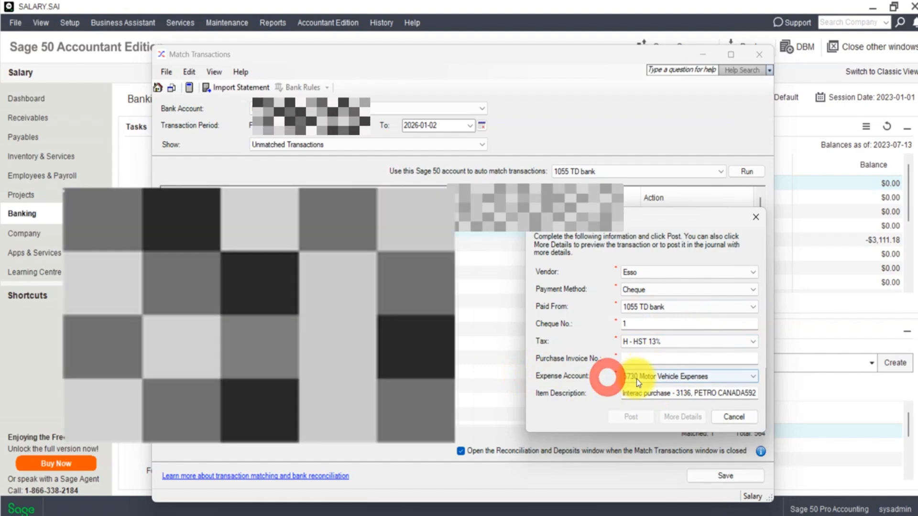
- Set the purchase invoice to be paid by Cash from 1055 TD bank and enter 5151 as its purchase invoice number
click(641, 357)
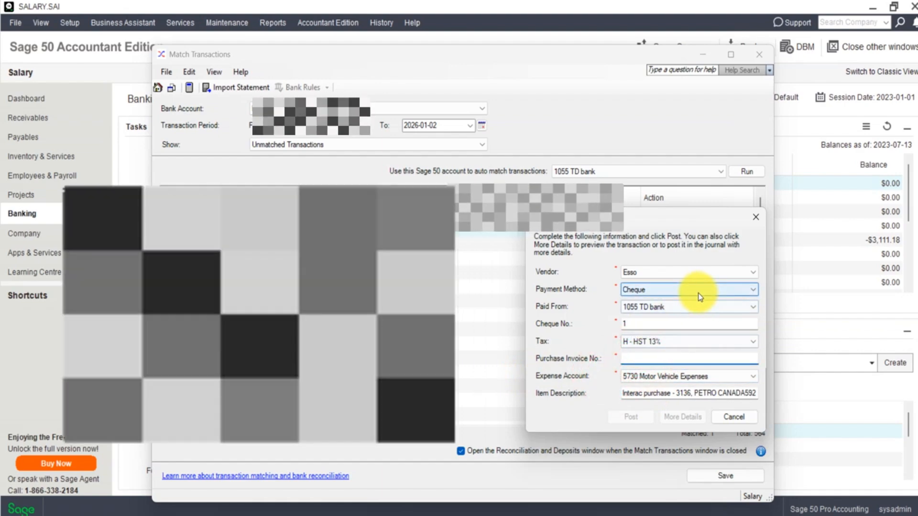
click(736, 292)
click(679, 305)
click(670, 304)
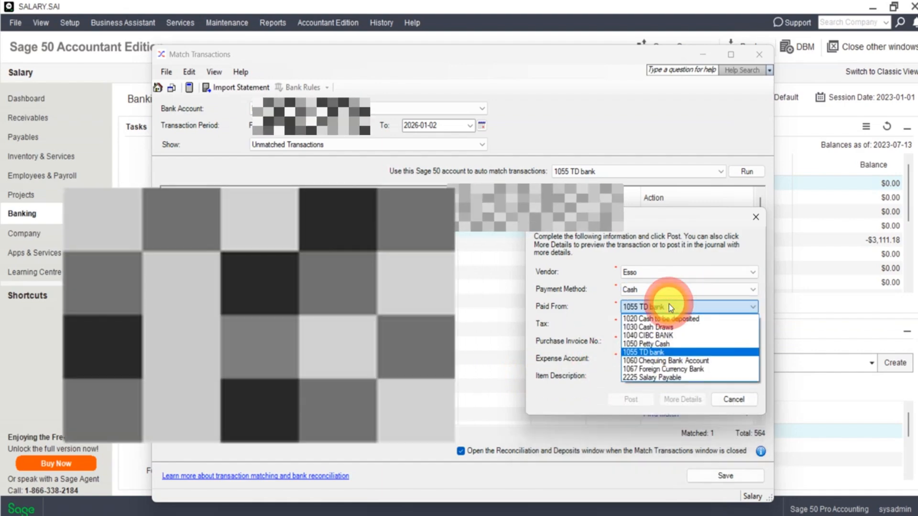
click(580, 302)
click(640, 340)
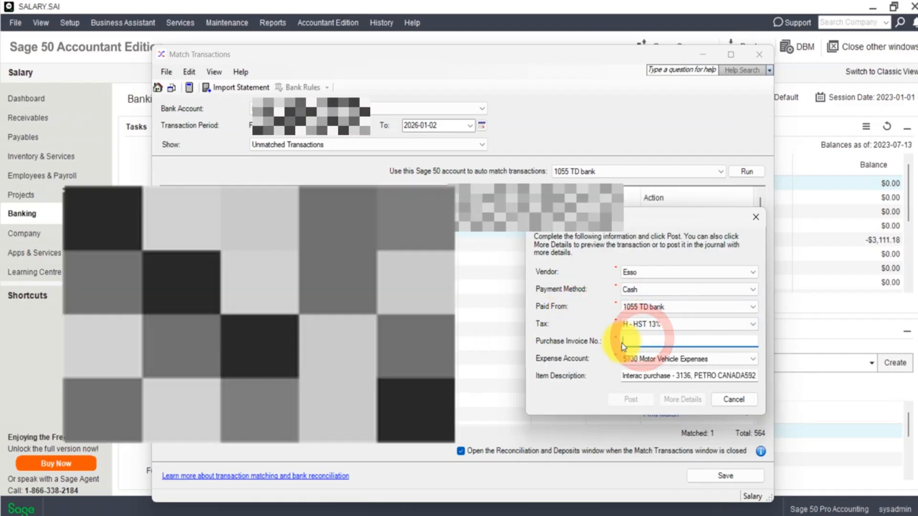
text(5151)
- Post the Esso purchase invoice, accepting the date confirmation and closing the posting message
click(641, 399)
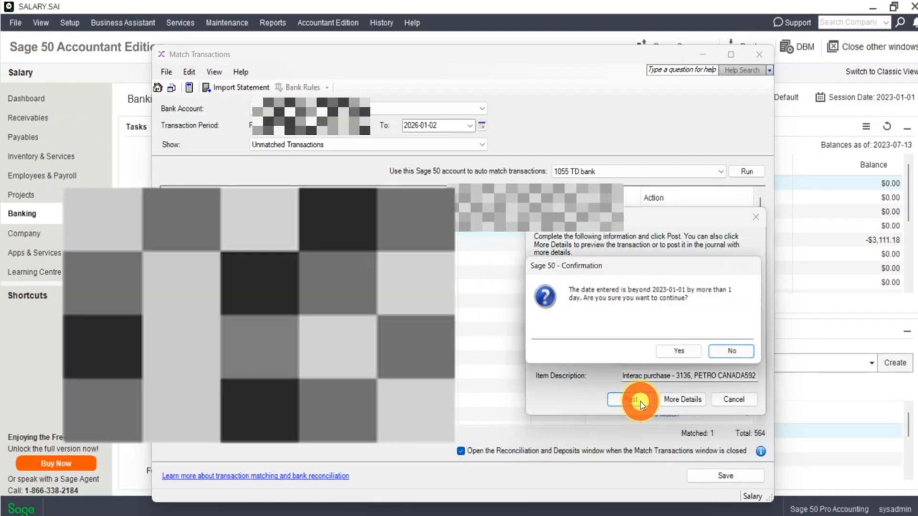
click(678, 355)
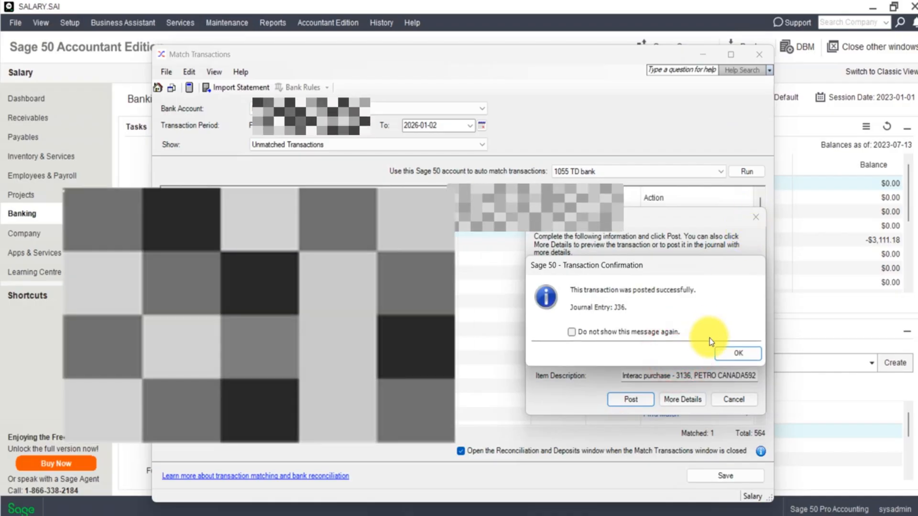
click(728, 353)
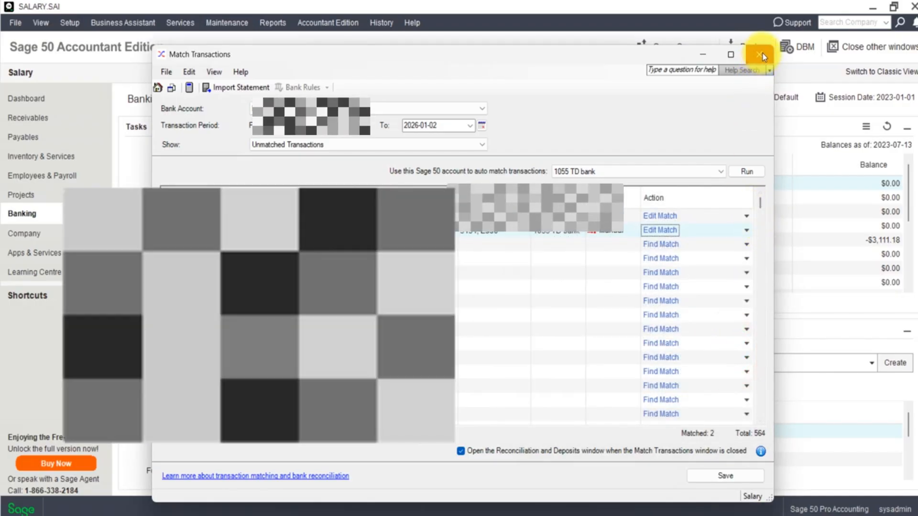
- List the matched and then all bank transactions, and save the manual matches as matched
click(482, 144)
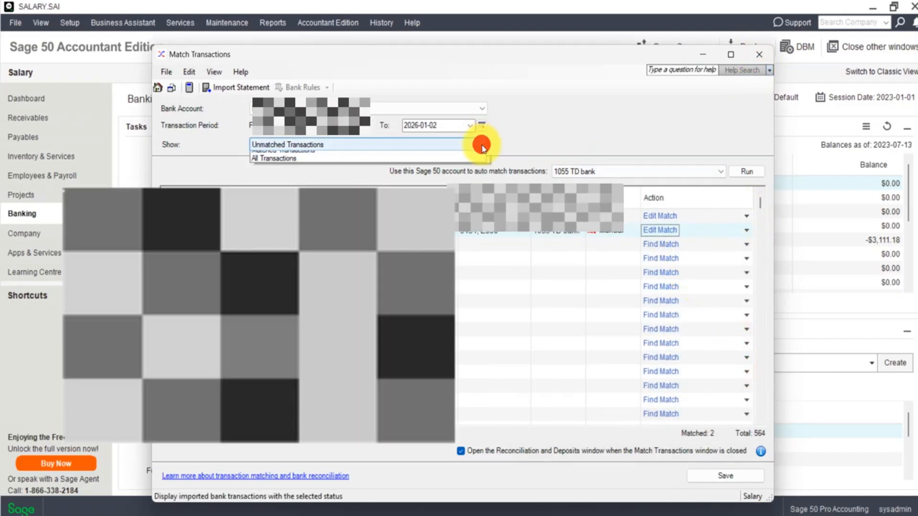
click(450, 164)
click(481, 144)
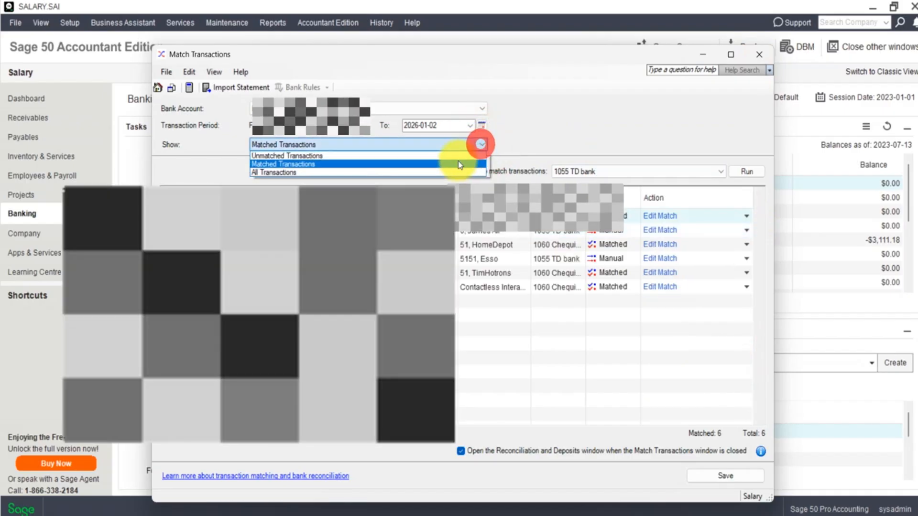
click(450, 172)
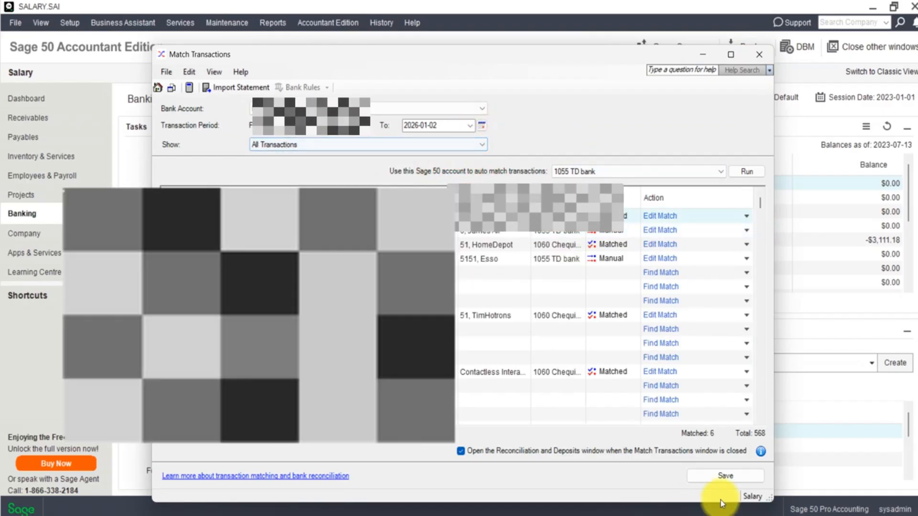
click(717, 478)
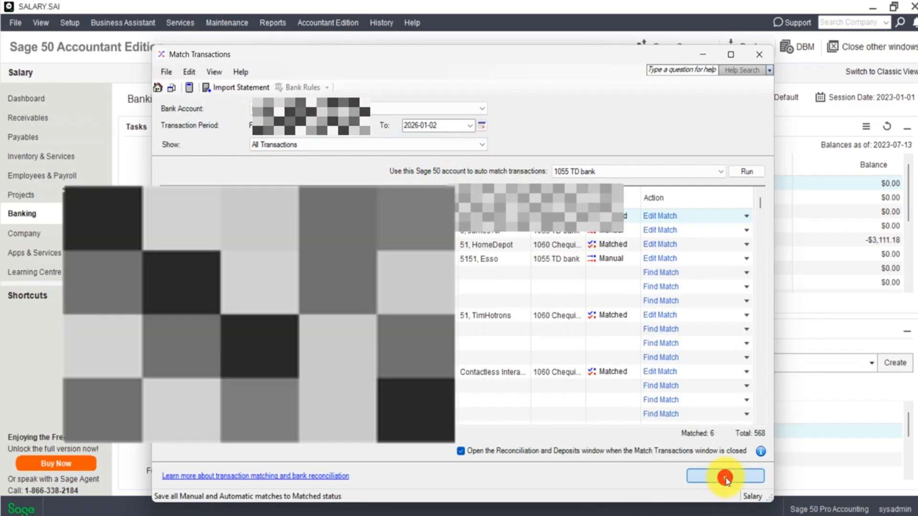
- Review the journal entry behind the first matched transaction, then close it along with the matching and reconciliation windows
click(625, 217)
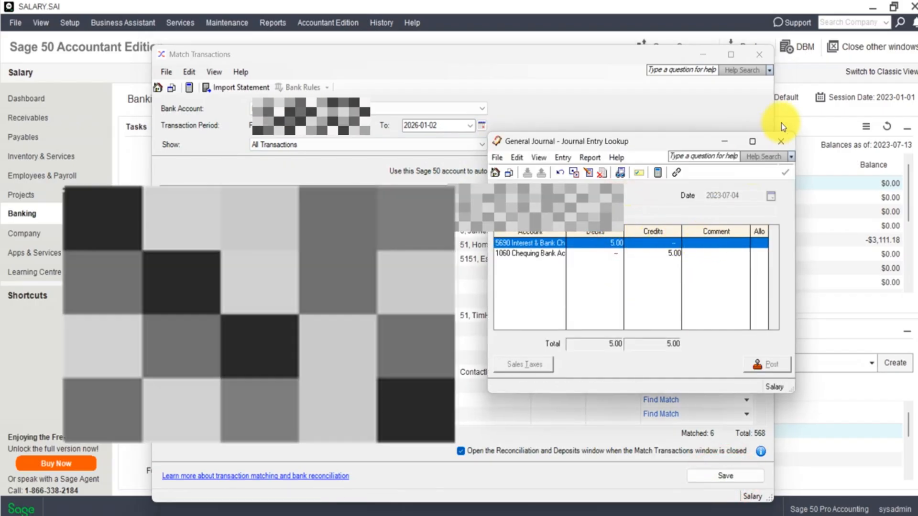
click(777, 143)
click(764, 55)
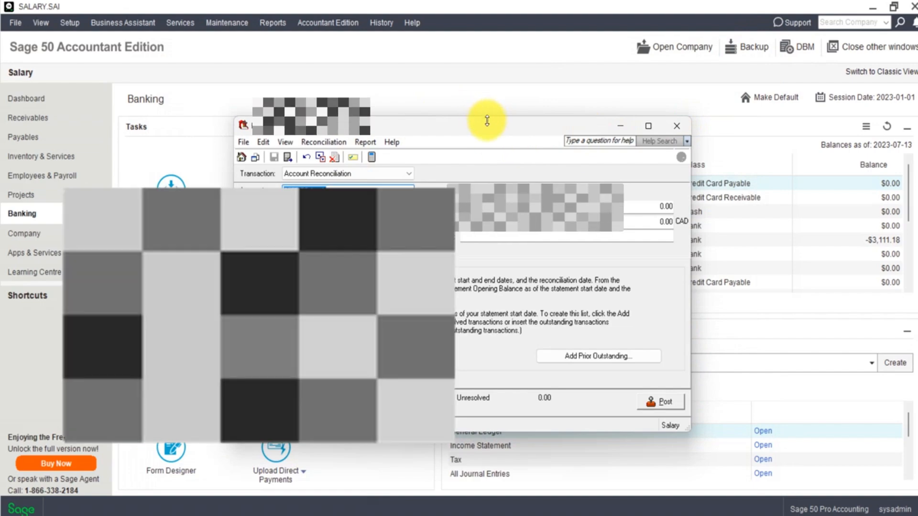
click(677, 128)
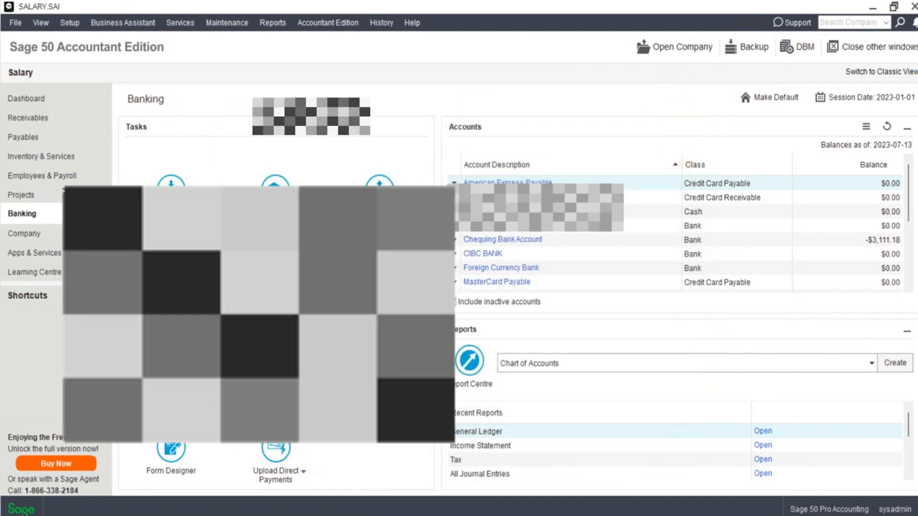
- Open the employee list from the Employees & Payroll module and reposition its window
click(60, 232)
click(48, 175)
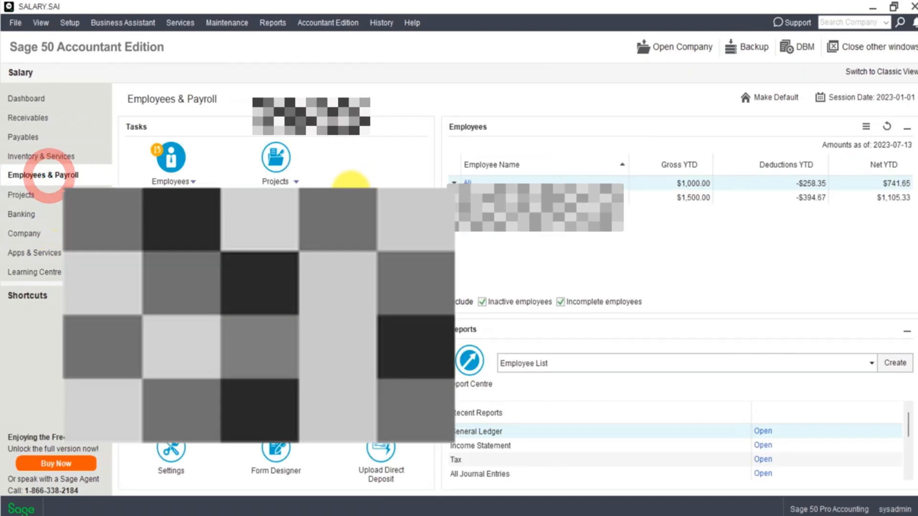
click(172, 156)
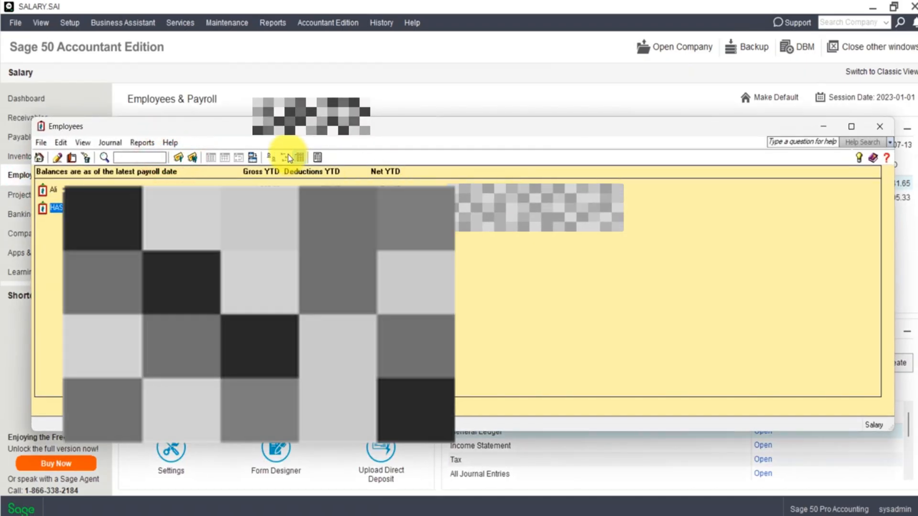
drag(313, 129, 408, 114)
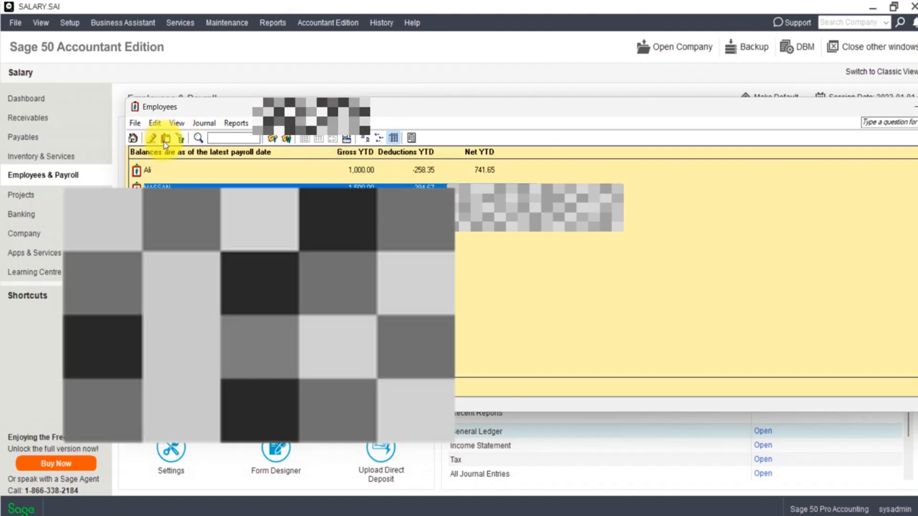
- Start a new employee record with the first street line filled in, try to save it, and decline saving without the missing payroll information
click(171, 170)
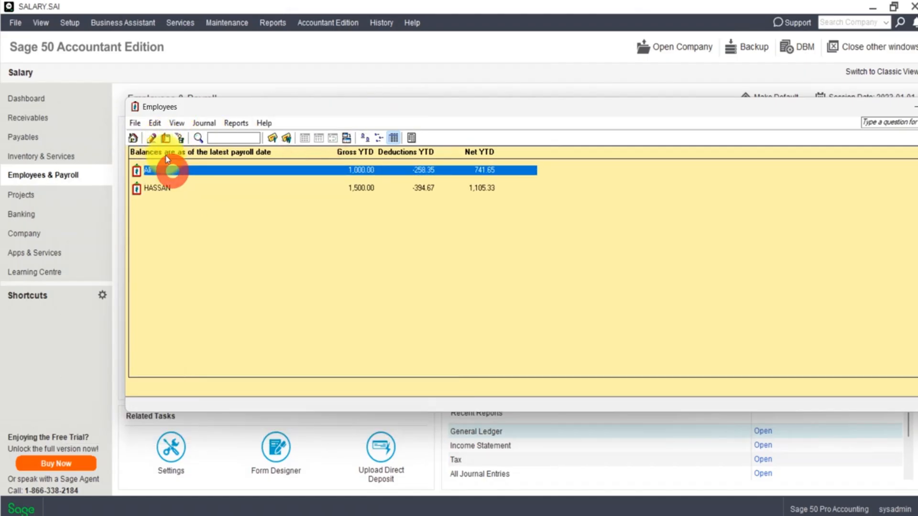
click(165, 138)
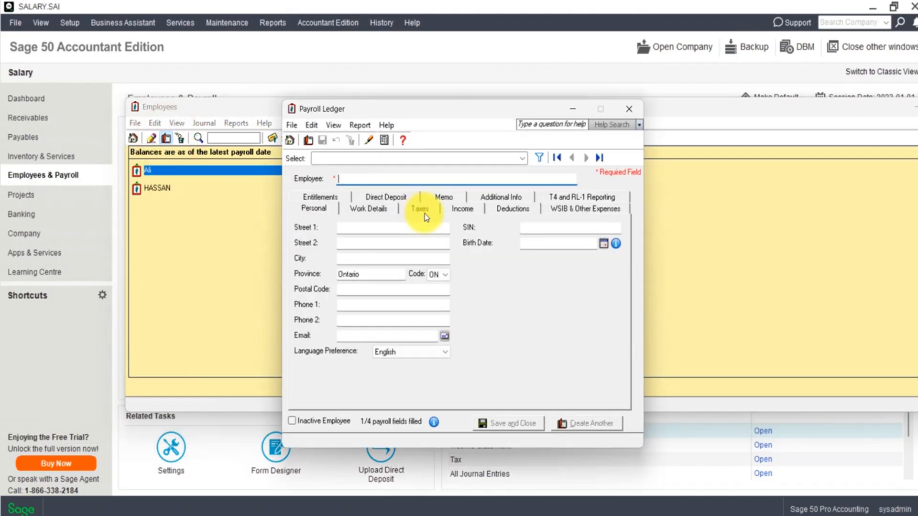
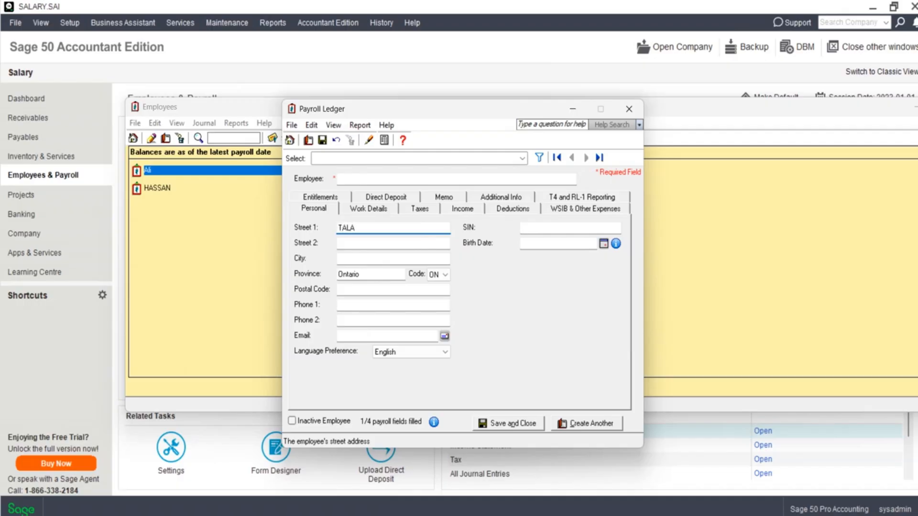
click(421, 203)
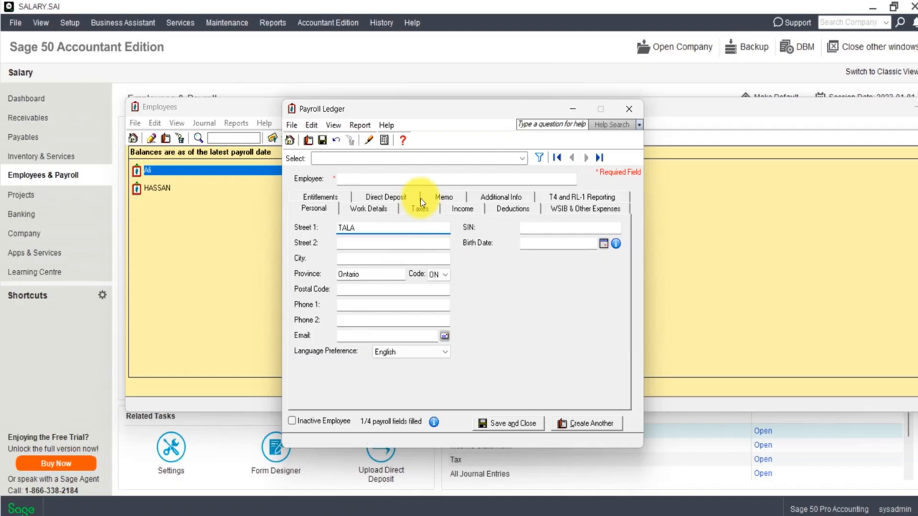
click(322, 140)
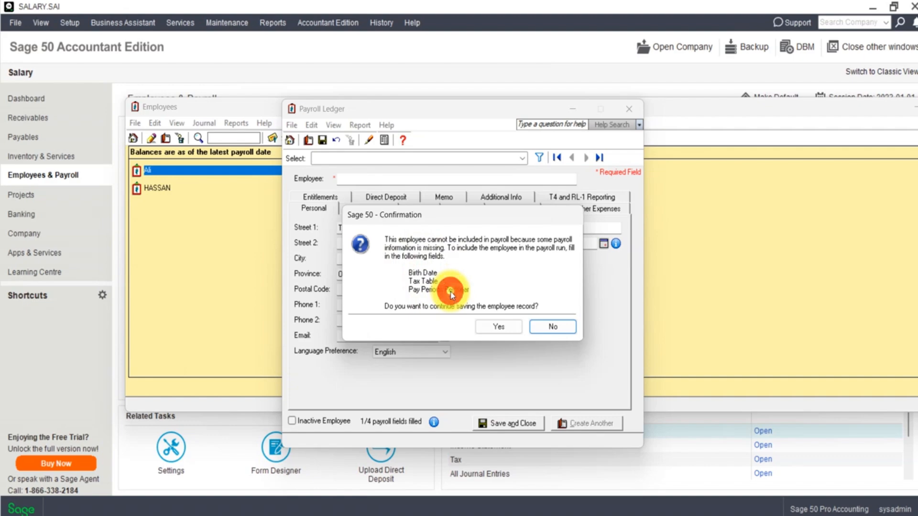
click(564, 327)
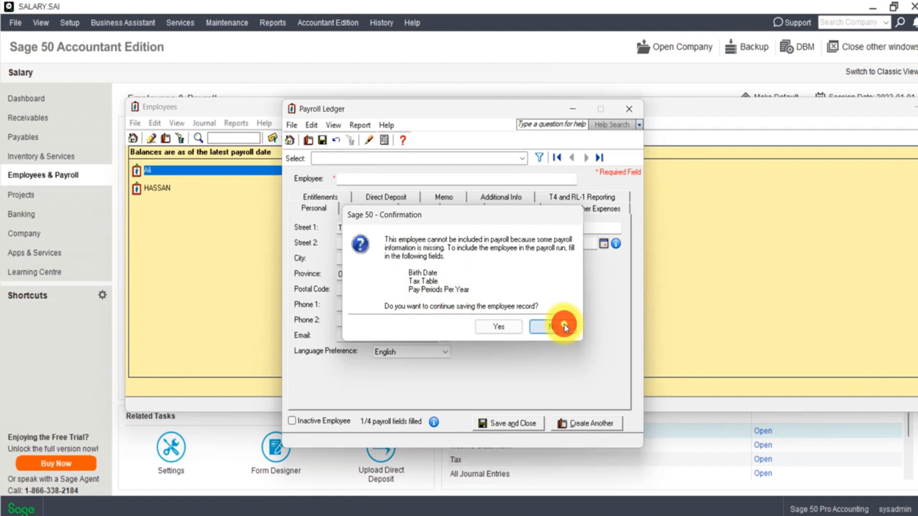
click(602, 244)
click(526, 264)
click(525, 264)
click(525, 264)
click(526, 264)
click(525, 264)
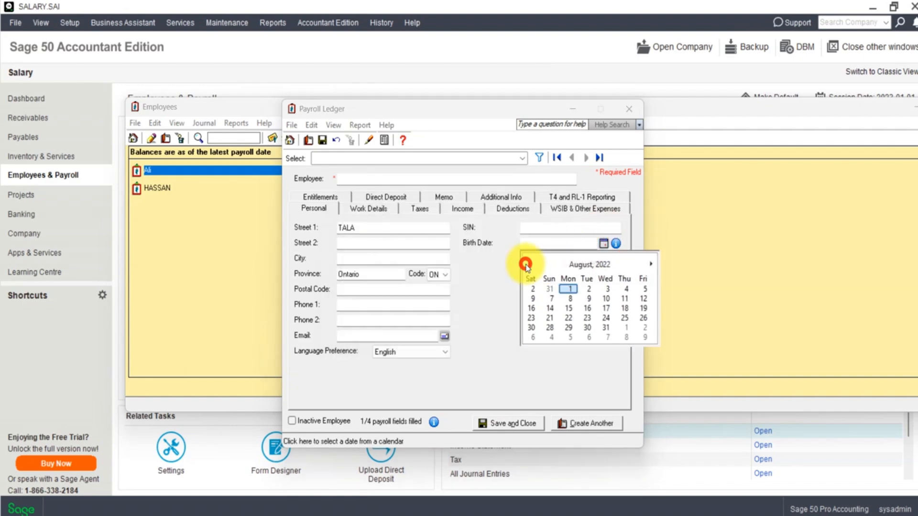
click(525, 264)
click(525, 264)
click(525, 264)
click(526, 264)
click(597, 265)
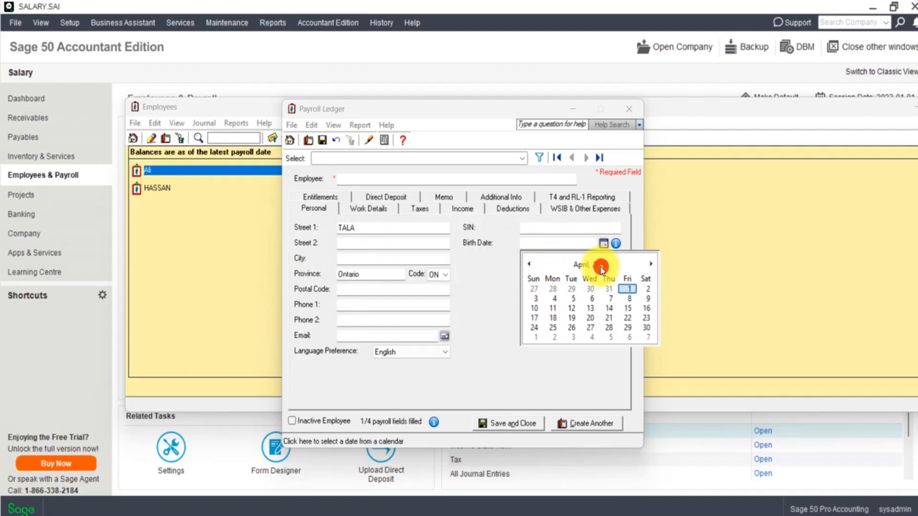
click(478, 261)
- Enter the new employee's birth date and set the tax table to Ontario
click(557, 243)
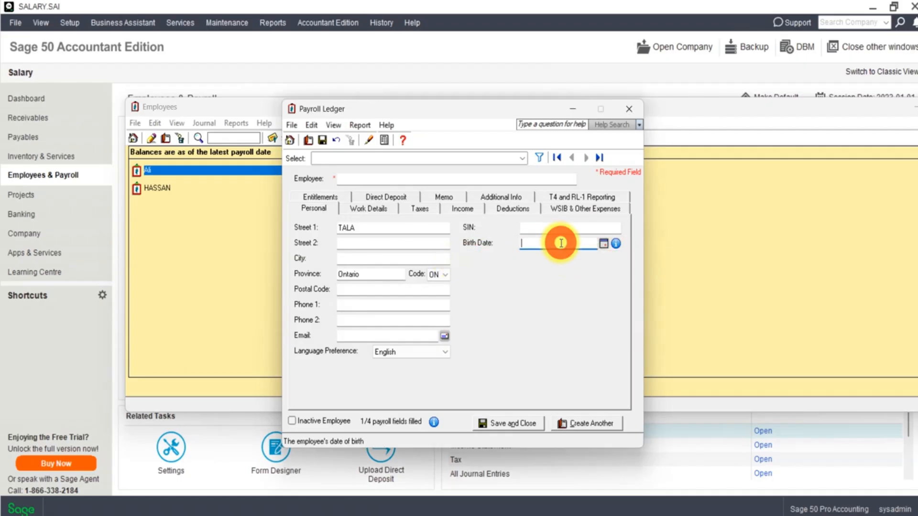
text(2000-01-01)
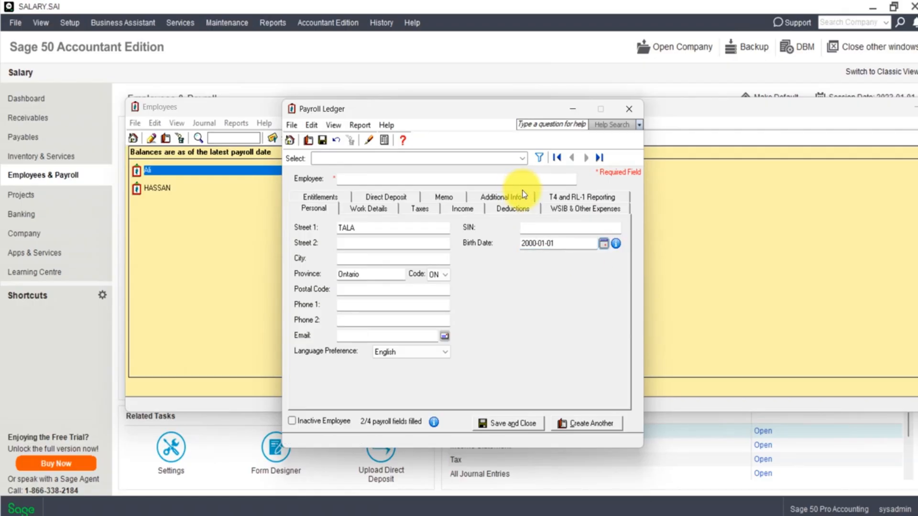
click(420, 210)
click(455, 227)
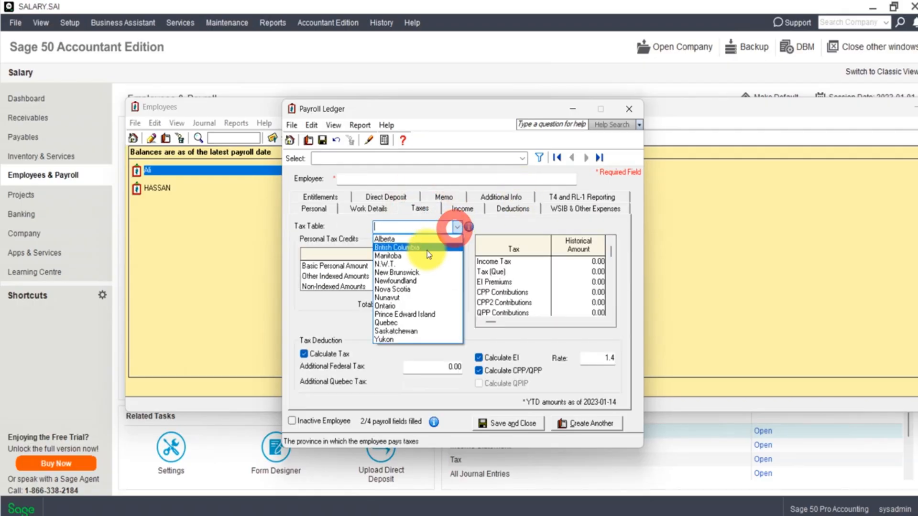
click(397, 306)
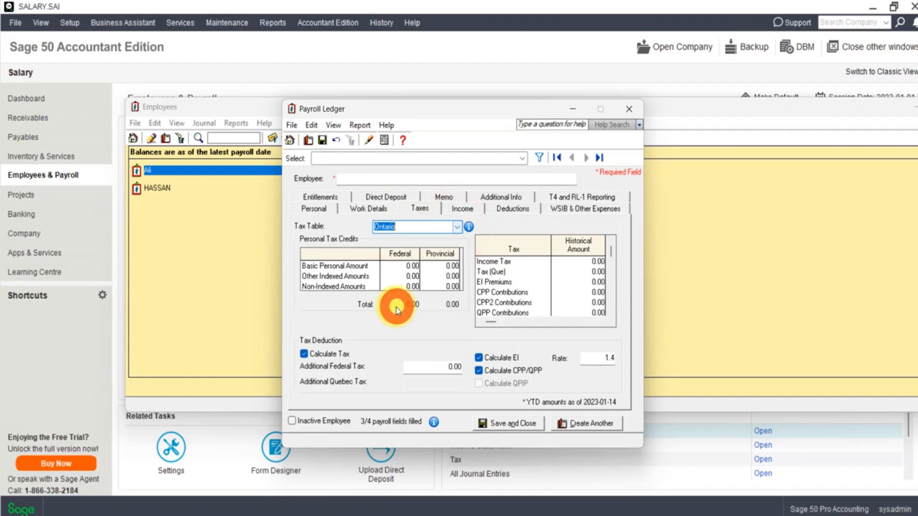
- Set the new employee's pay periods per year to 26 and the vacation rate to 4%
click(462, 209)
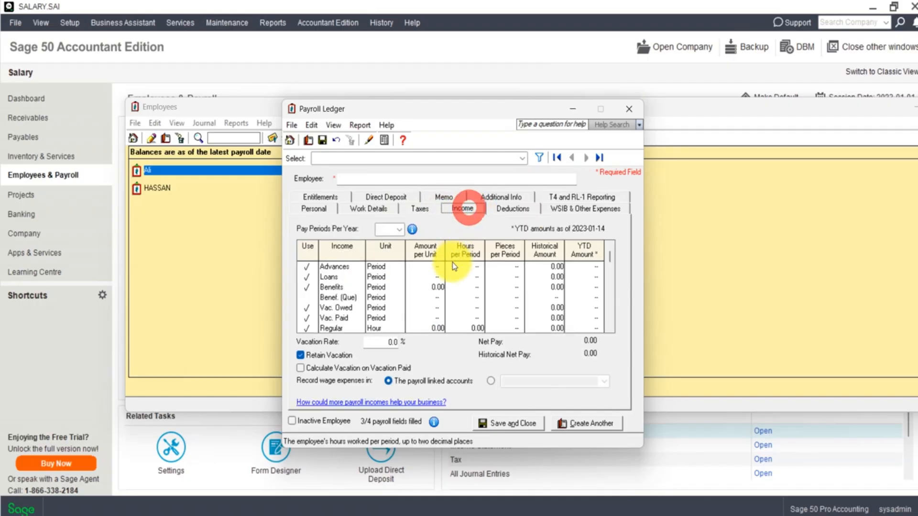
click(399, 230)
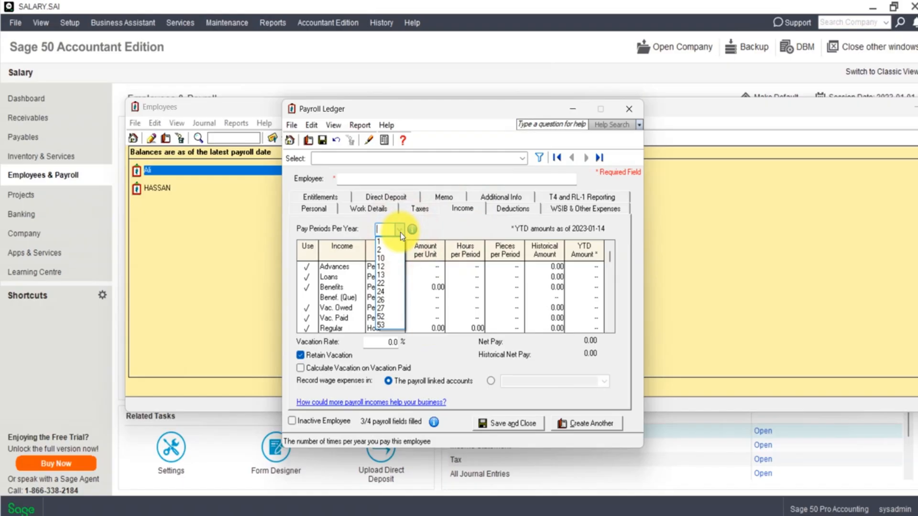
click(385, 301)
click(339, 355)
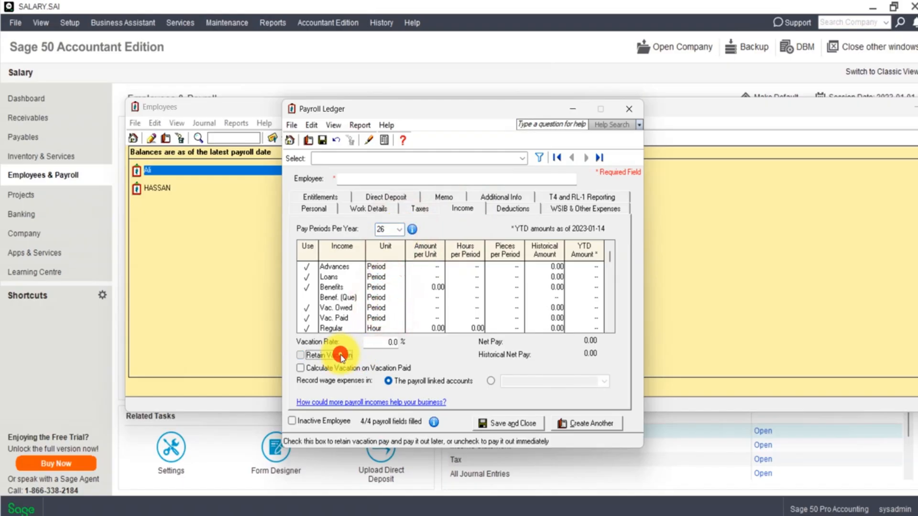
click(382, 342)
text(4)
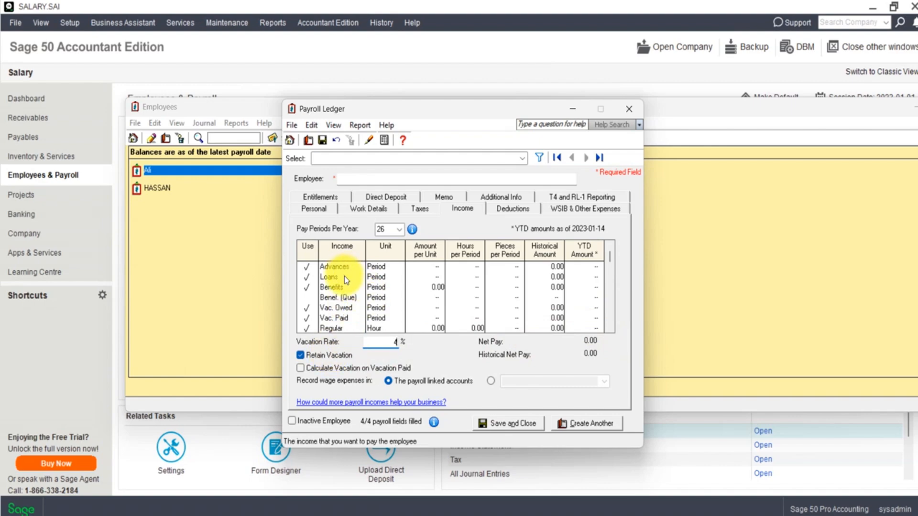
- Enter the new employee's name, save the employee record and close the payroll ledger
scroll(346, 282, down, 1)
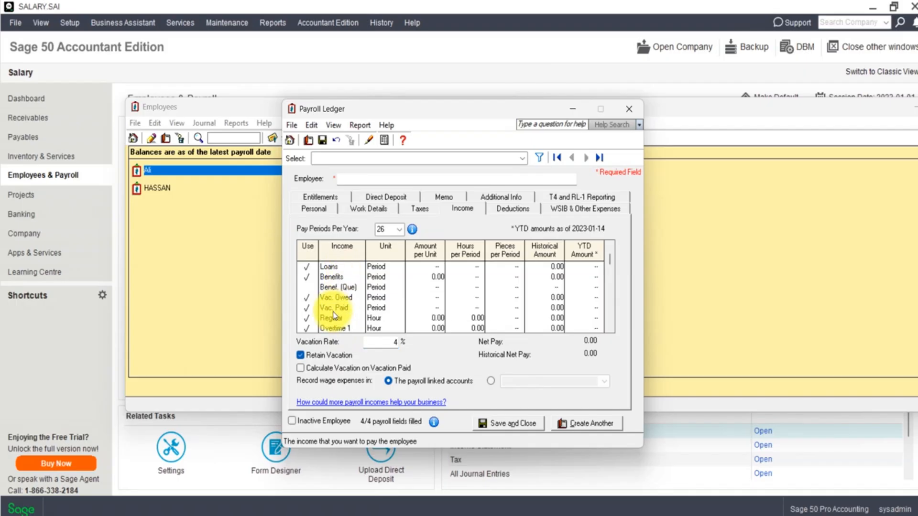
scroll(330, 318, down, 3)
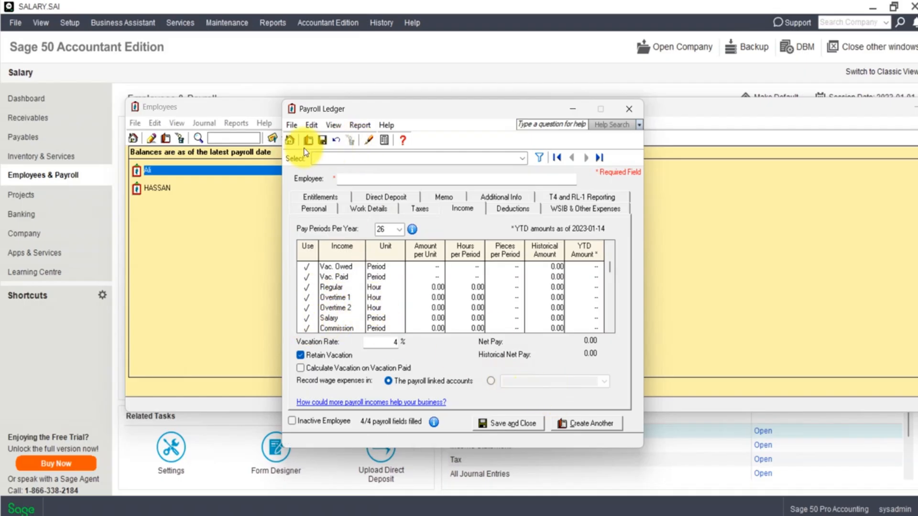
click(323, 139)
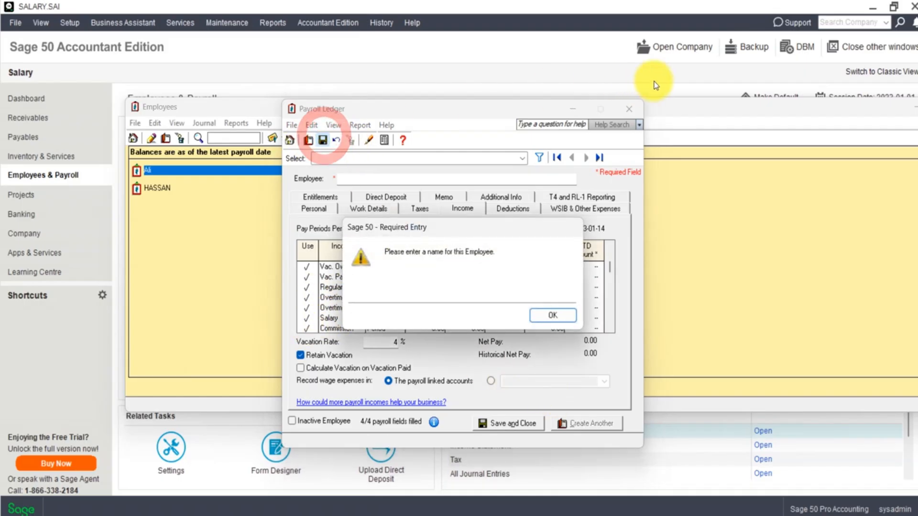
click(550, 316)
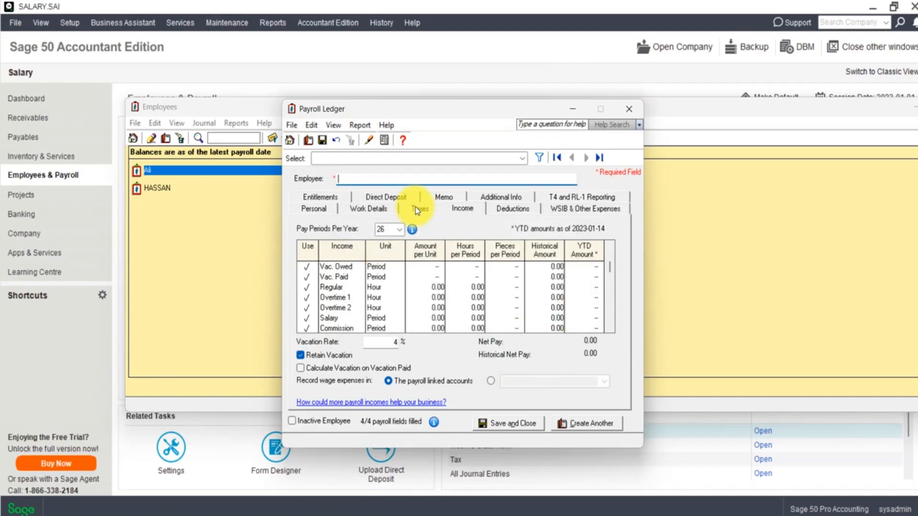
text(tALA)
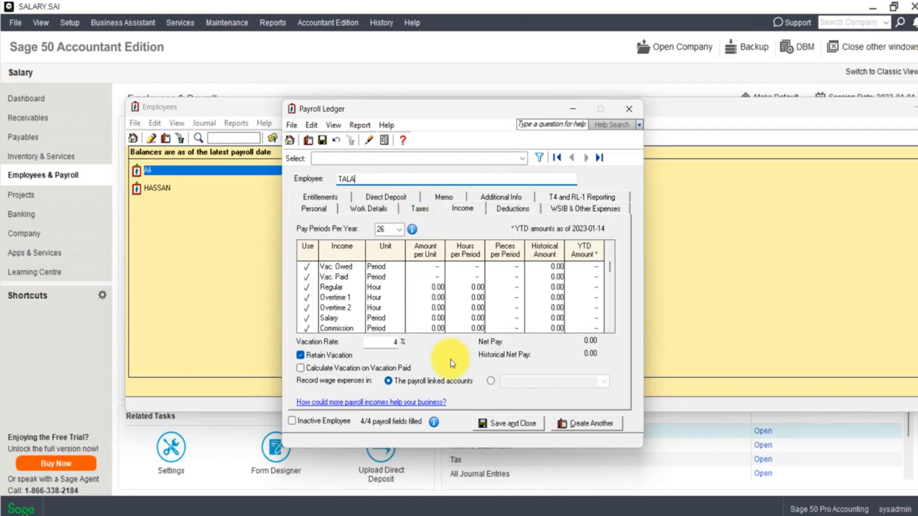
click(323, 140)
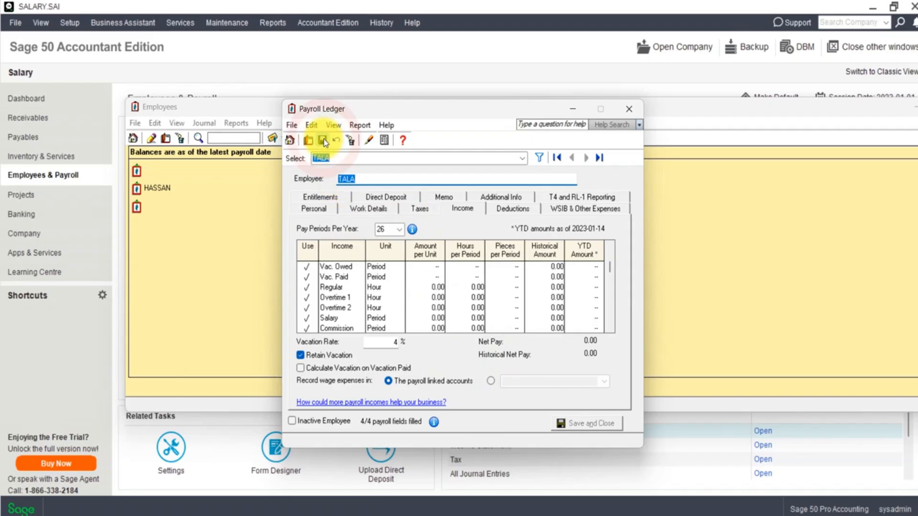
click(629, 108)
- Reposition the employee list window to check for the new employee and close the list
drag(706, 106, 522, 124)
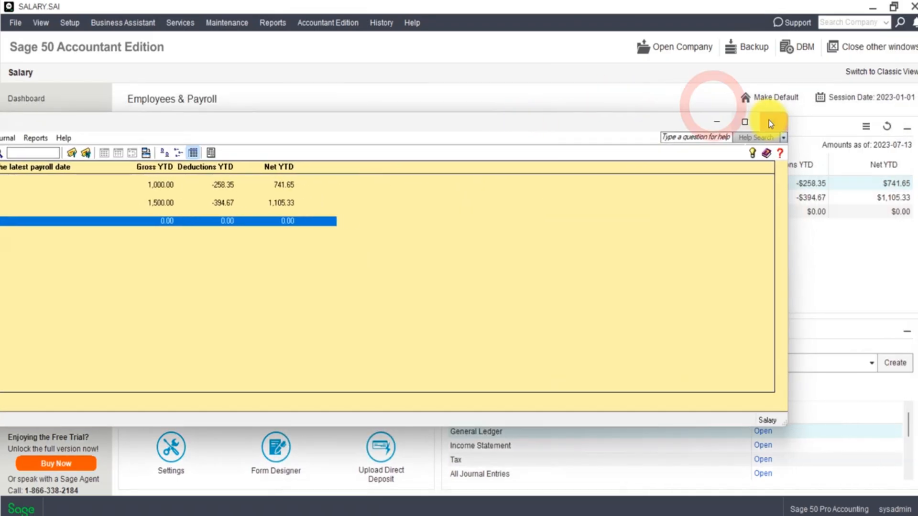
drag(795, 181, 362, 182)
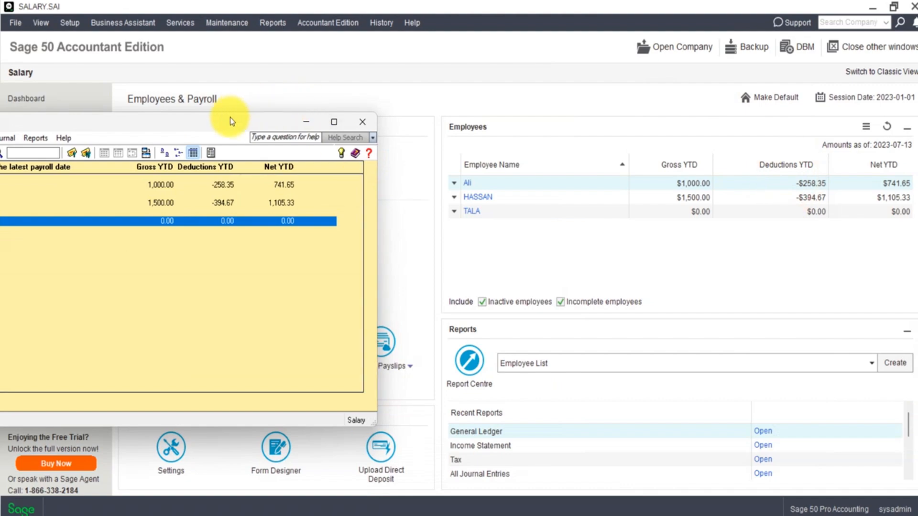
drag(229, 116, 547, 105)
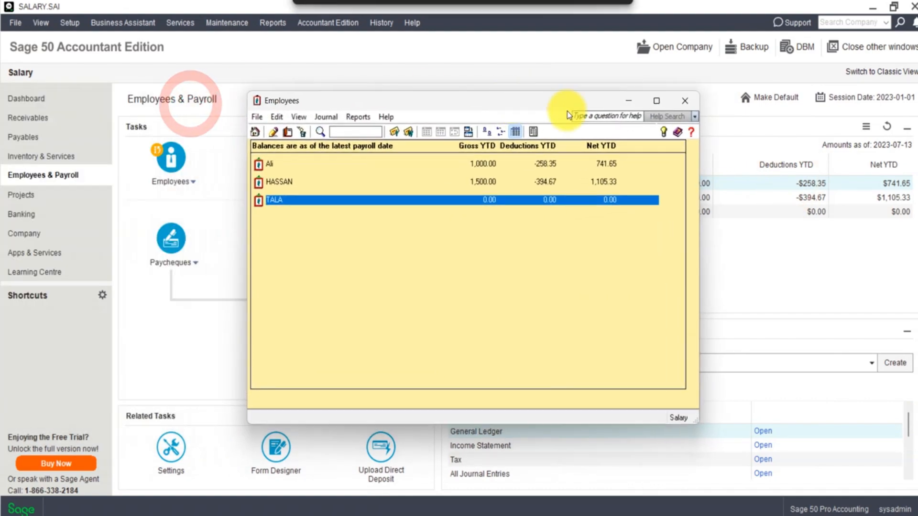
click(682, 99)
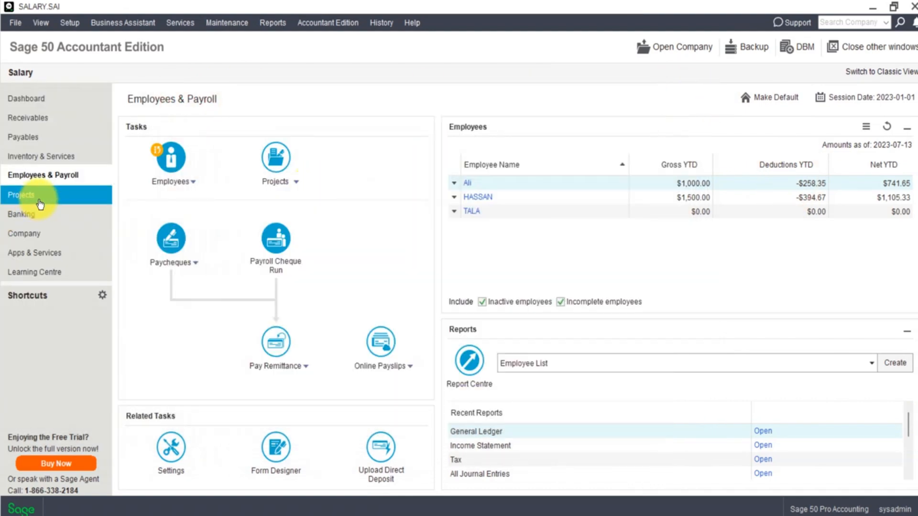
click(354, 88)
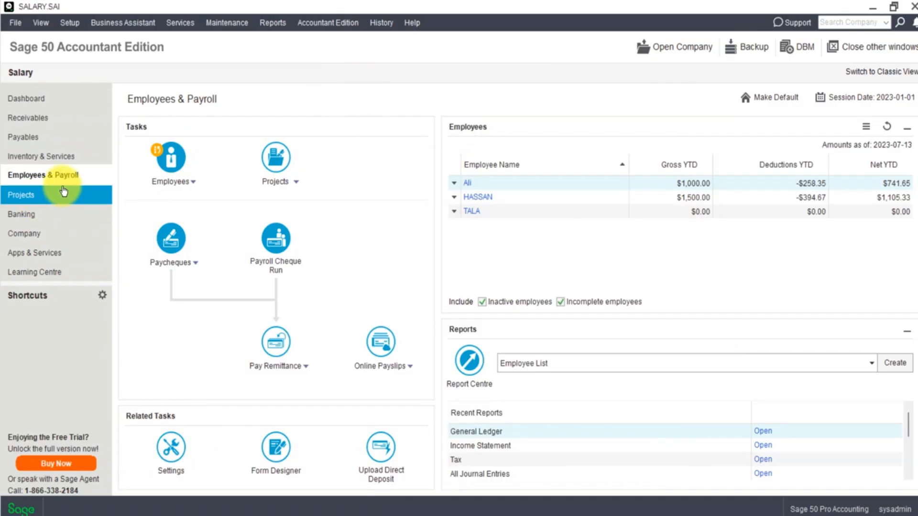
- Start a paycheque for the newly added employee and enter regular earnings of 1500 for this period
click(170, 234)
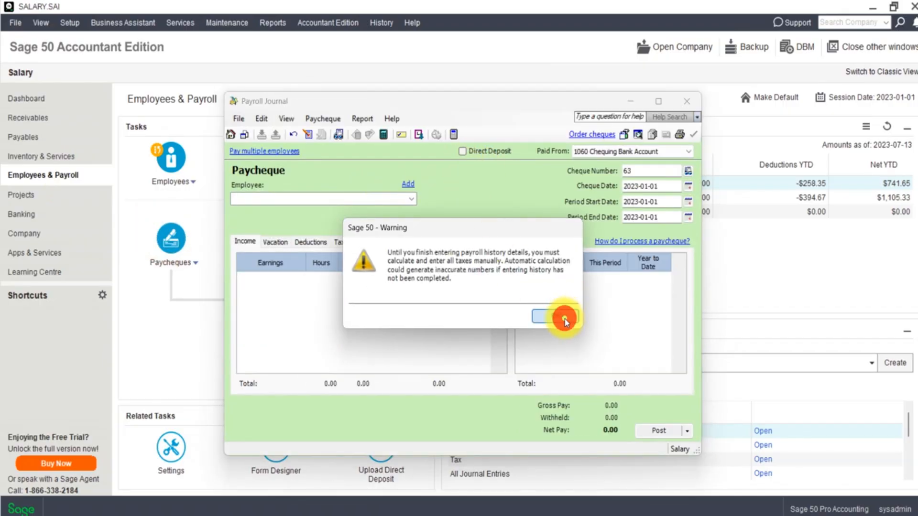
click(564, 317)
click(470, 222)
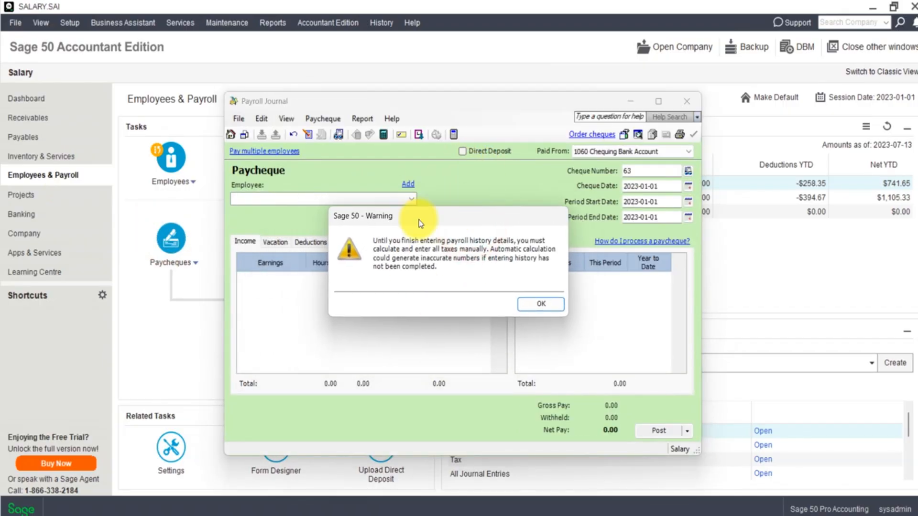
click(537, 308)
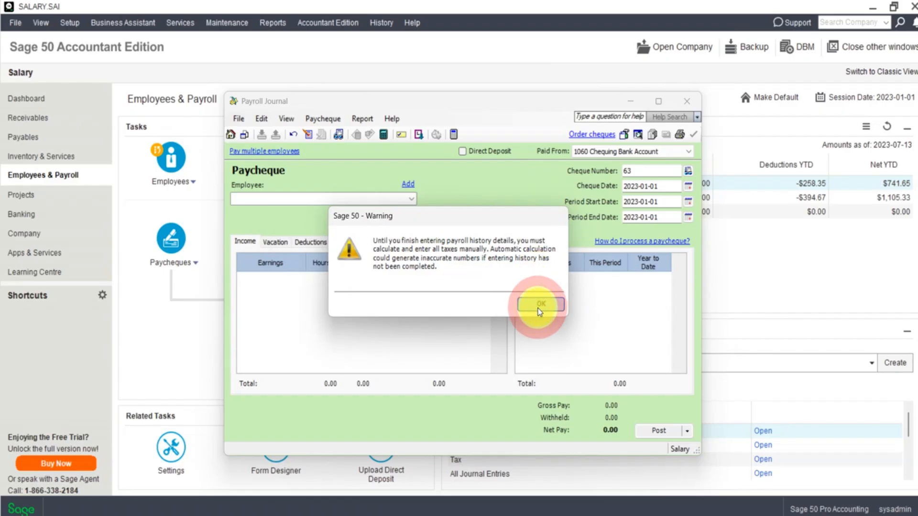
click(413, 200)
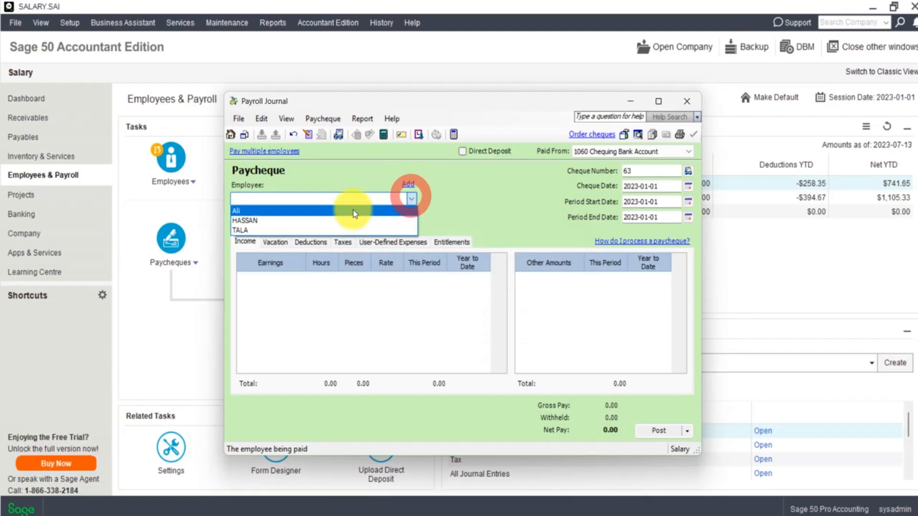
click(285, 232)
click(360, 298)
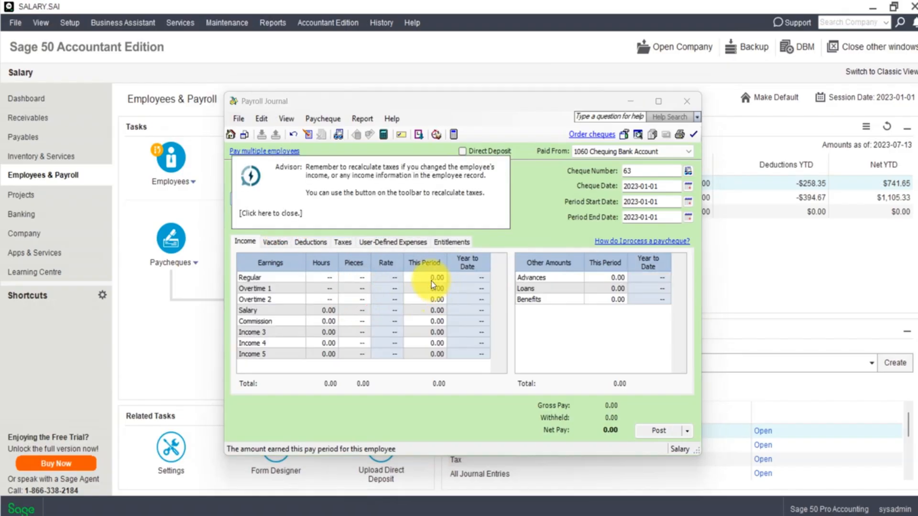
click(431, 277)
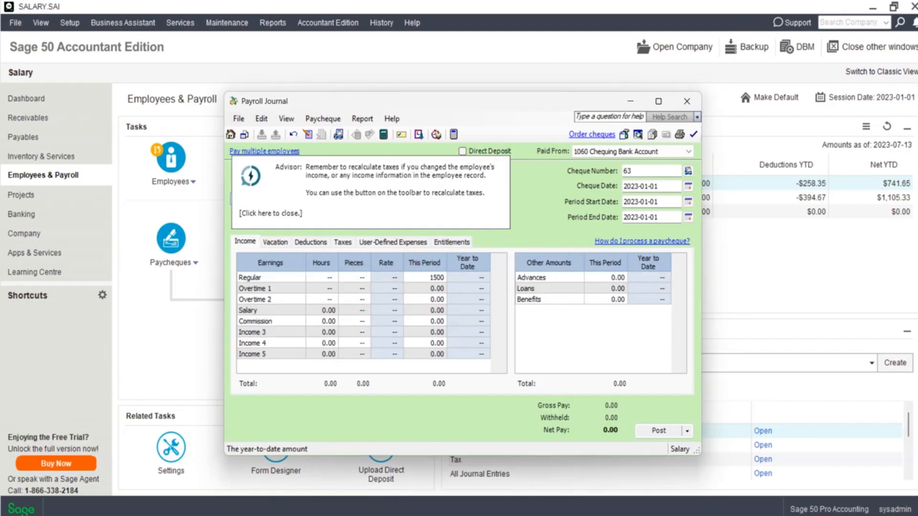
- Set the paycheque's cheque date and period end date to 2023-01-14, post it and dismiss the payroll history warning
click(661, 185)
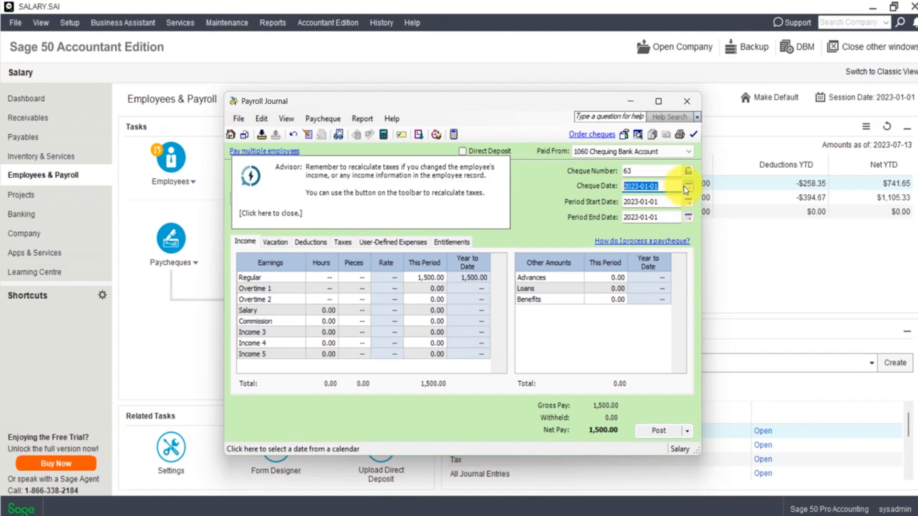
click(687, 218)
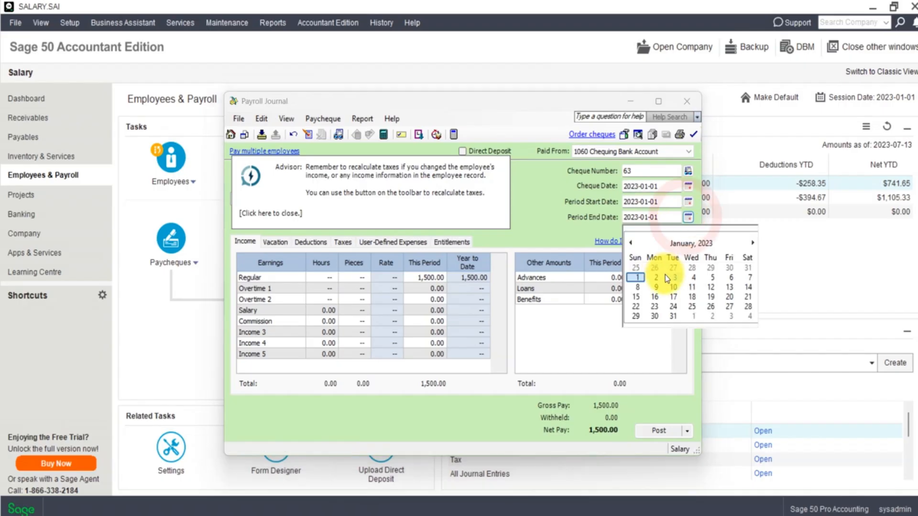
click(748, 288)
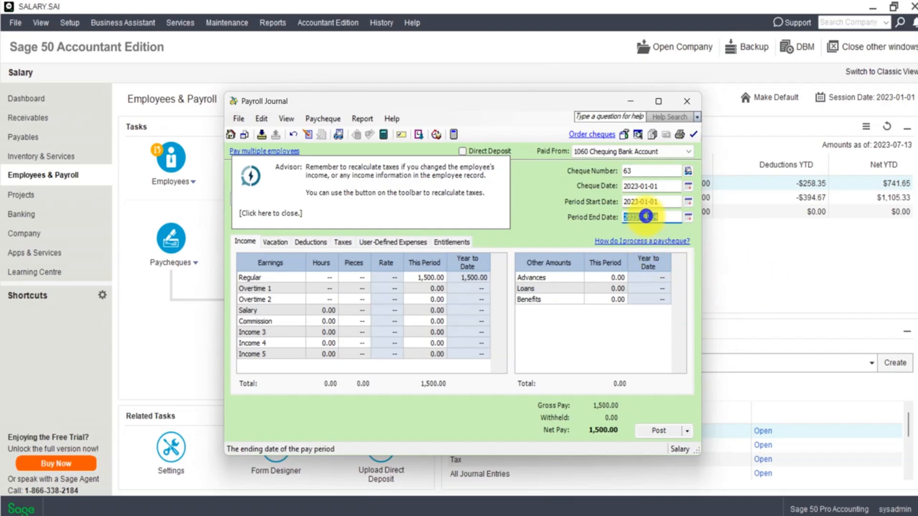
right_click(646, 218)
click(676, 259)
click(641, 186)
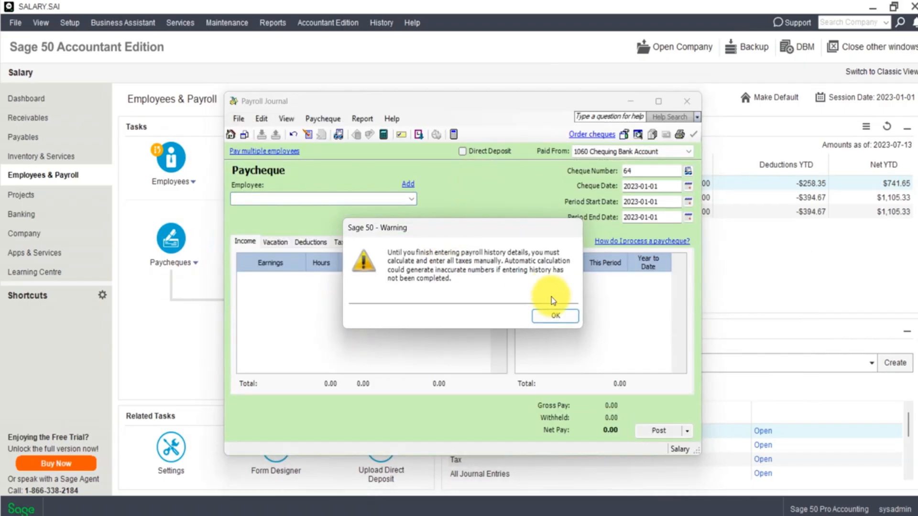
click(555, 316)
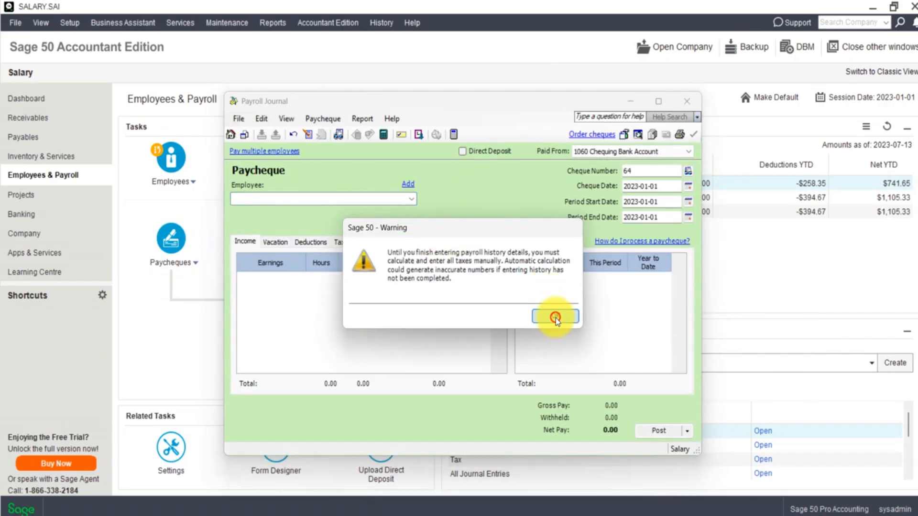
- Look up the new employee's posted paycheque, number 63, among the paycheques of all employees
click(338, 135)
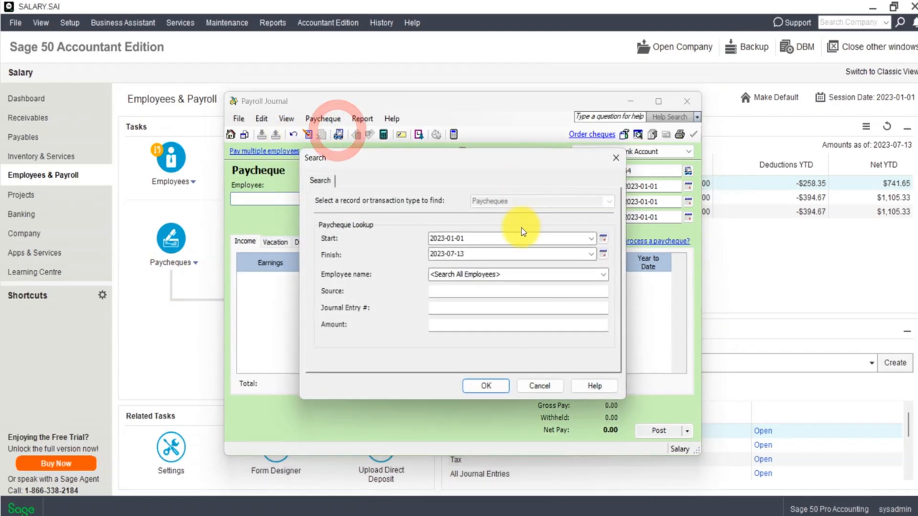
click(497, 386)
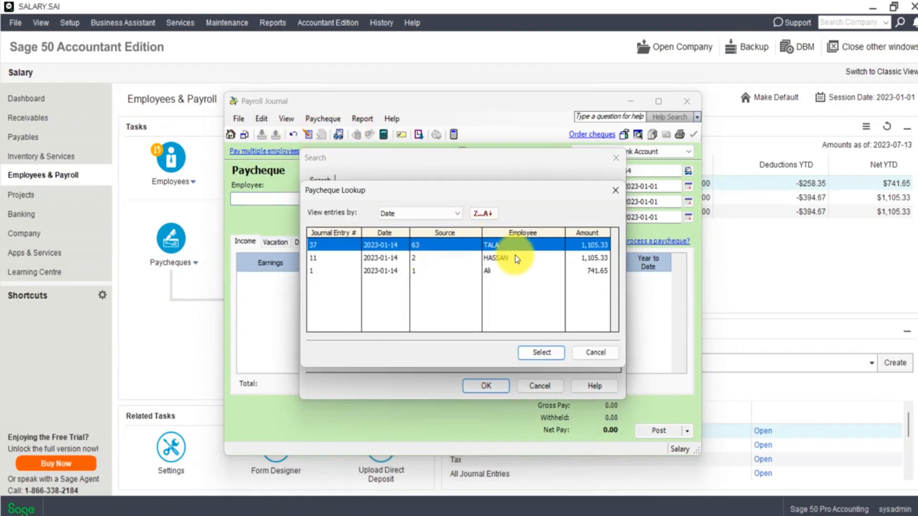
double_click(494, 245)
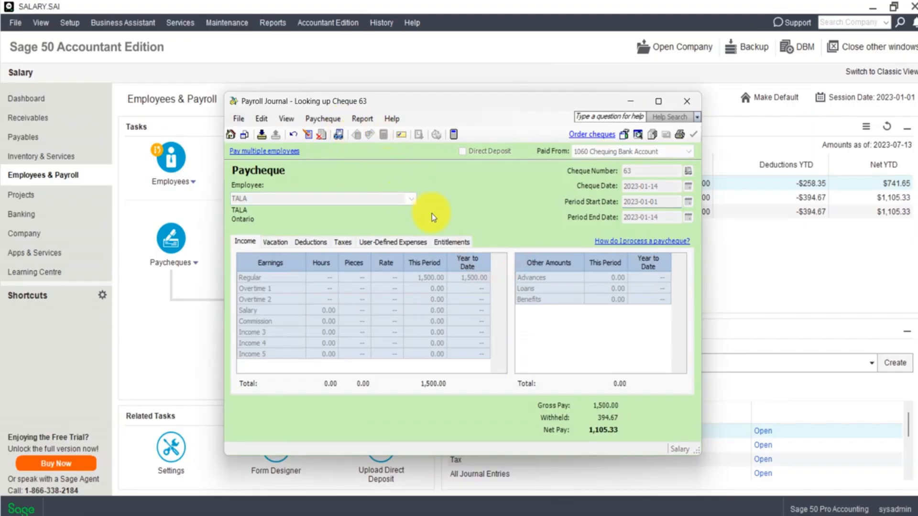
- Display the payroll journal entry for the paycheque, examine its debits and credits, and close the report and the payroll journal
click(373, 119)
click(380, 133)
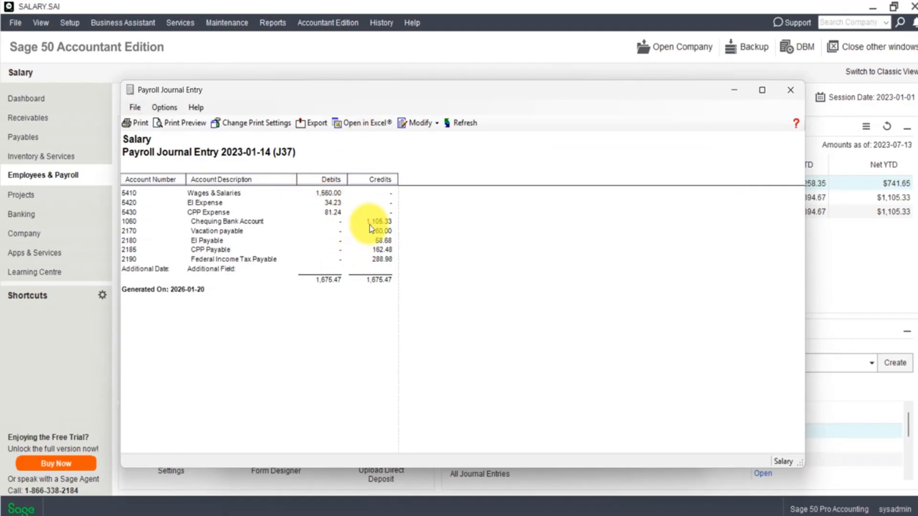
click(419, 227)
click(420, 273)
click(368, 319)
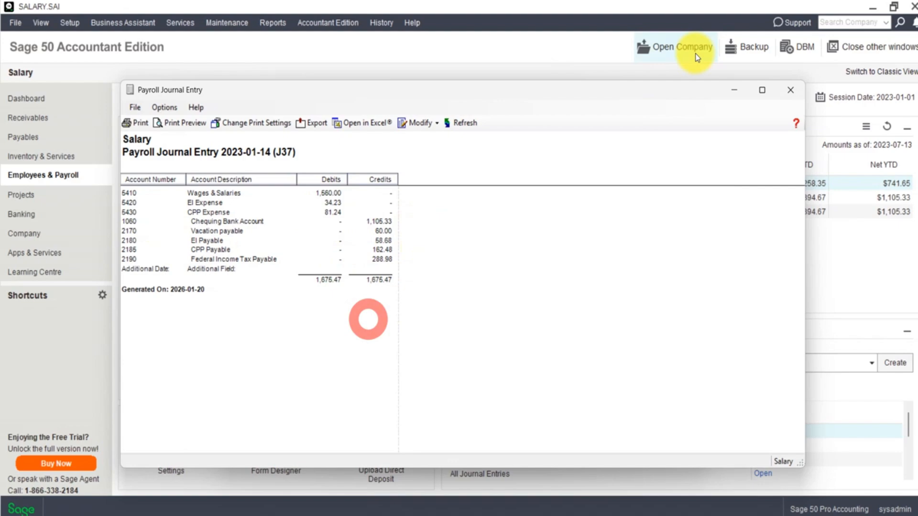
click(796, 91)
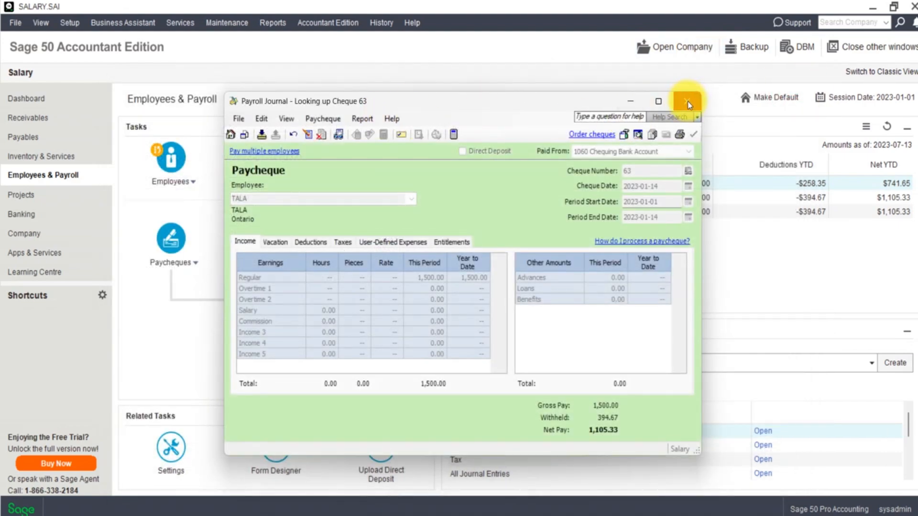
click(688, 102)
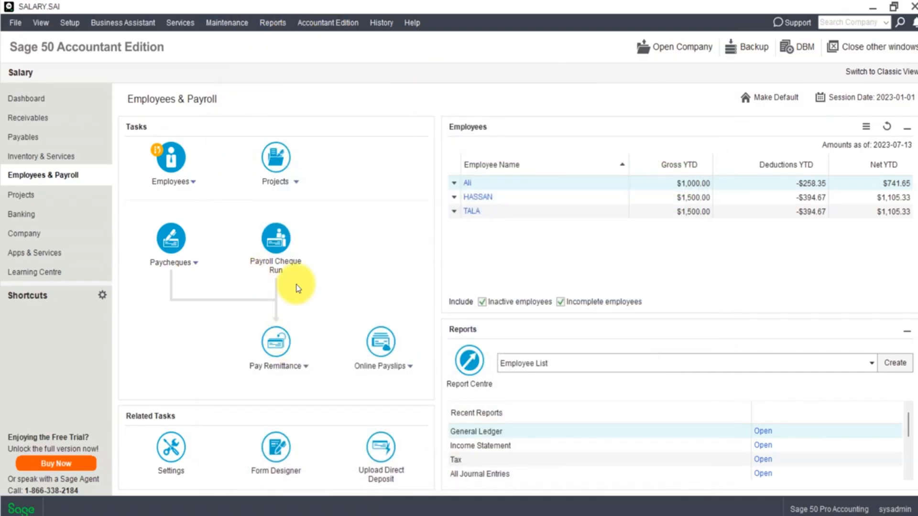
- Generate the payroll remittance summary report for CRA PAYROLL REMITTANCE from 2023-01-01 to 2023-07-13
click(273, 23)
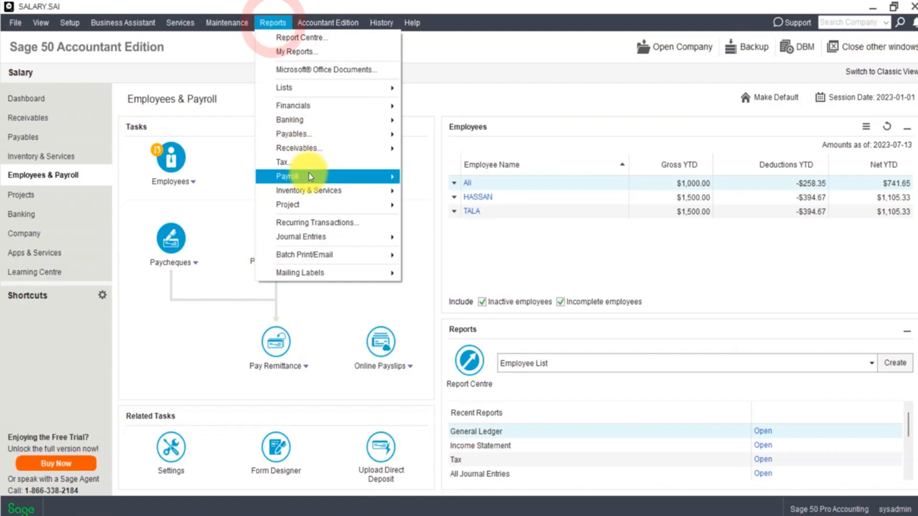
mouse_move(306, 176)
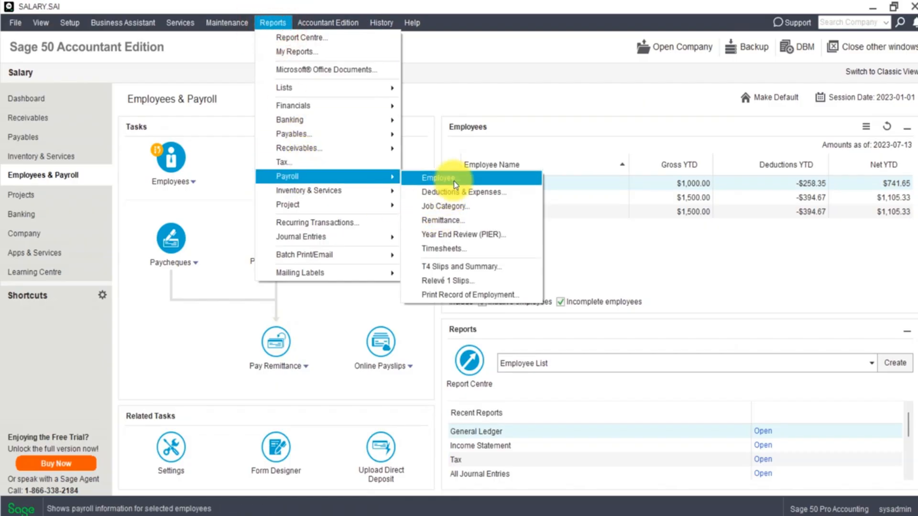
click(462, 221)
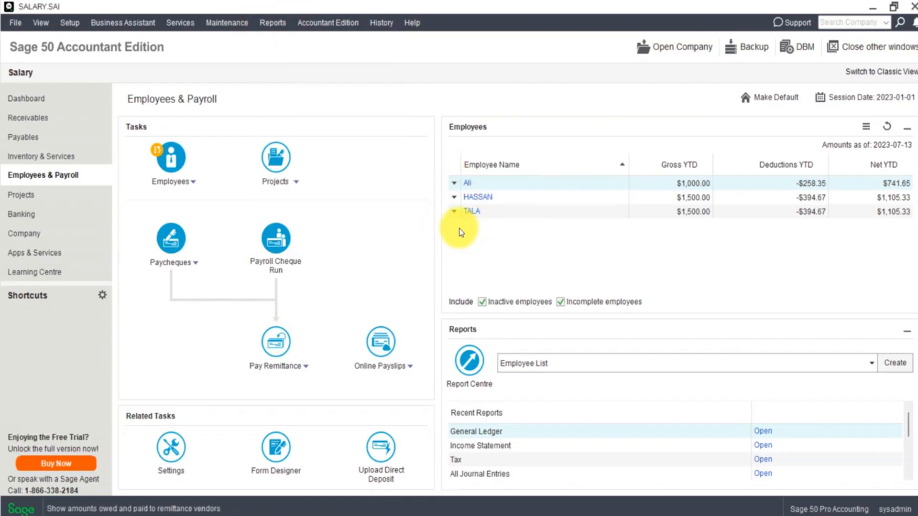
click(554, 229)
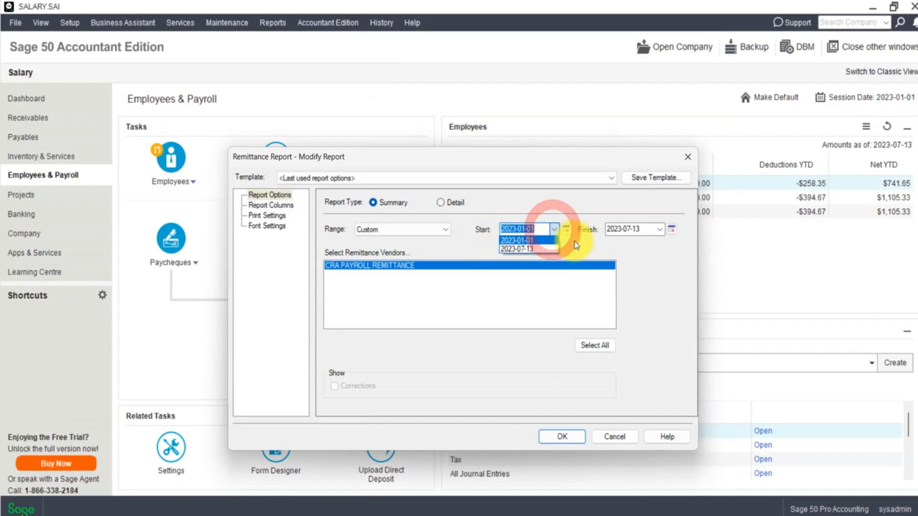
click(658, 229)
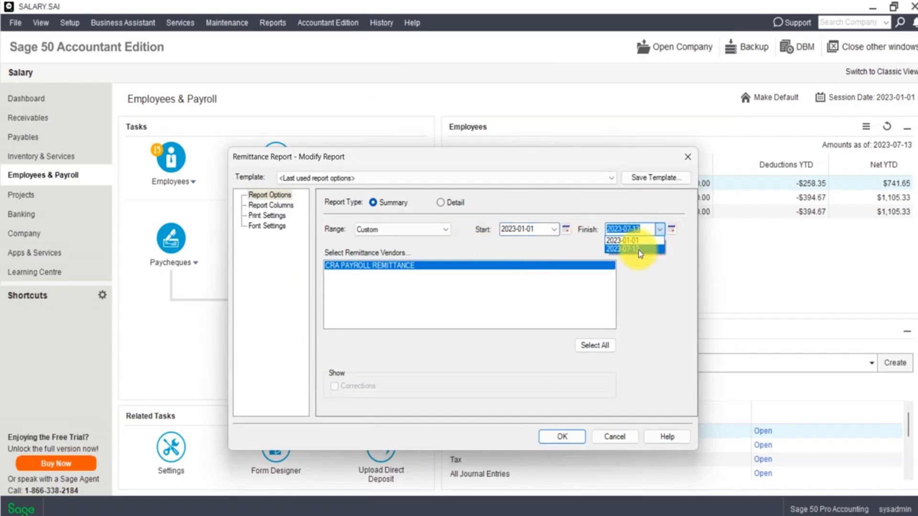
click(641, 250)
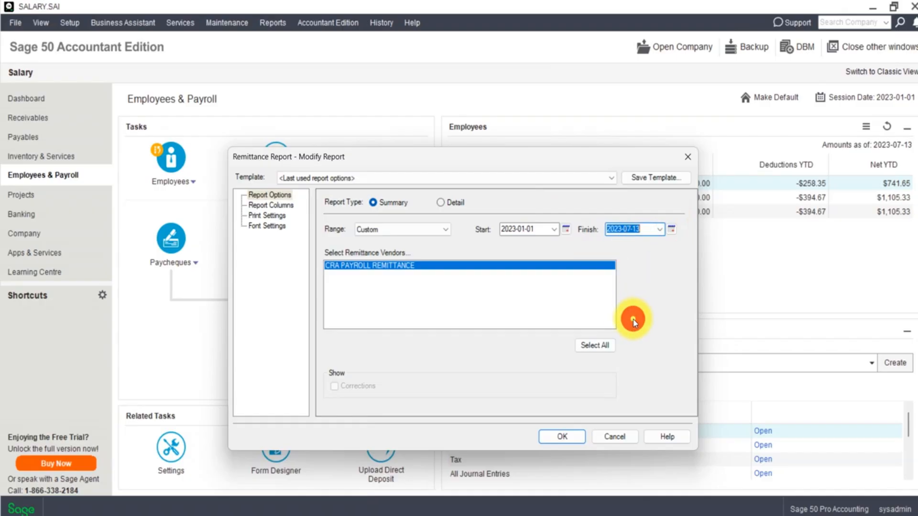
click(438, 272)
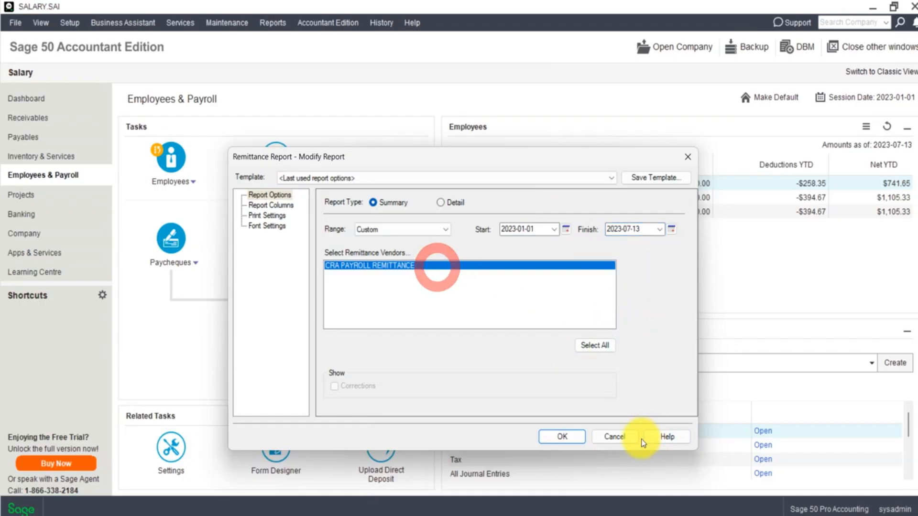
click(560, 436)
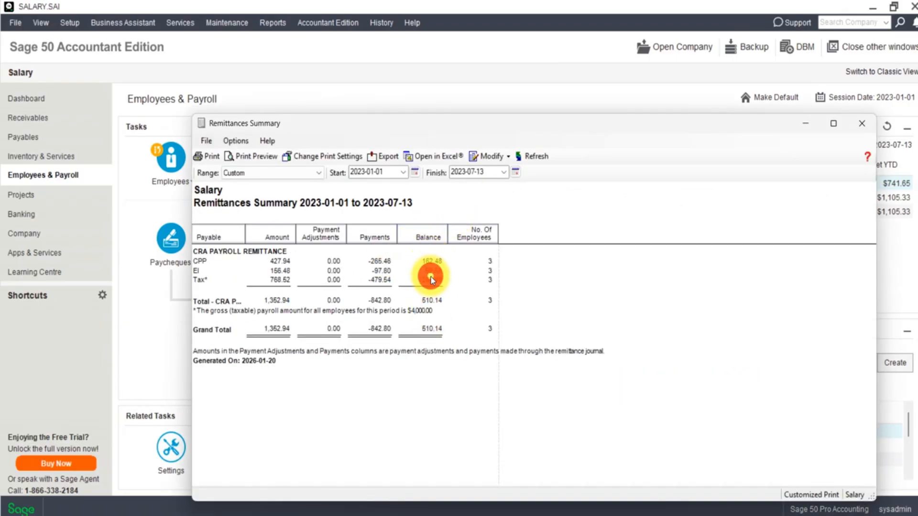
- Examine the CPP, EI and tax balances and the date range in the remittances summary, and close the report
click(418, 299)
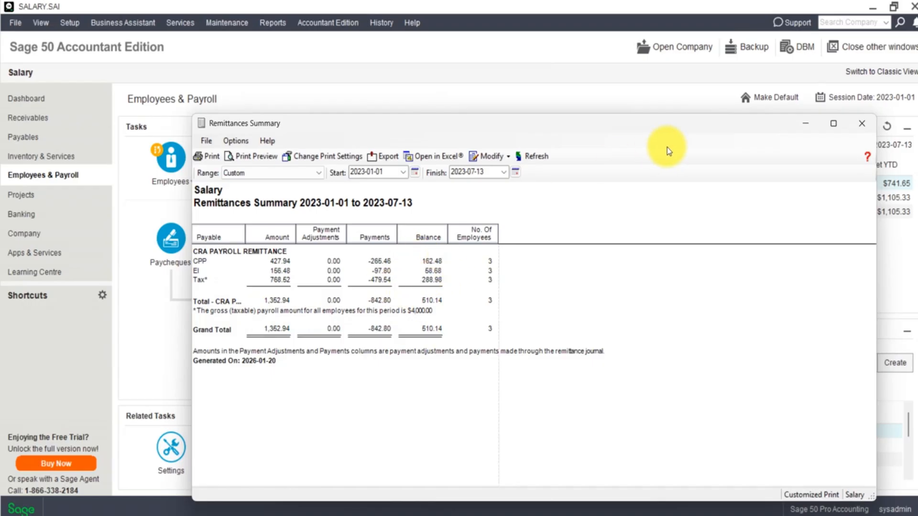
click(388, 173)
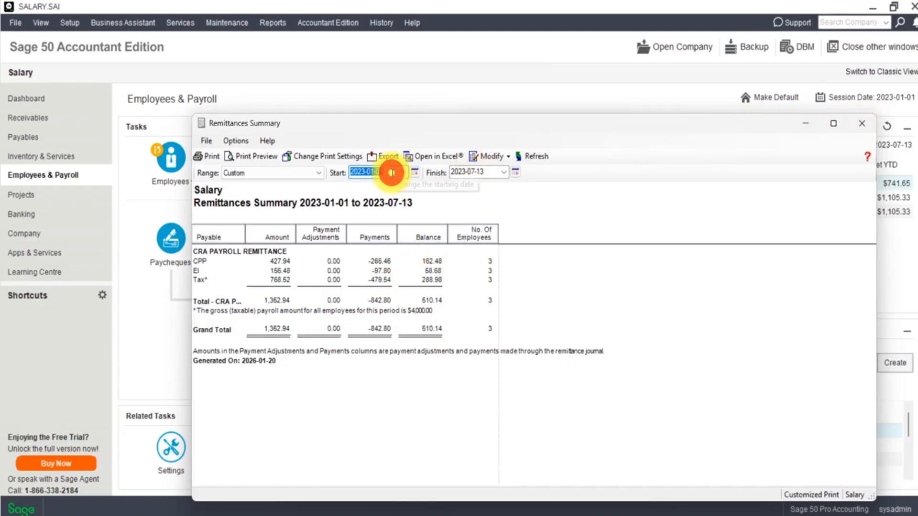
click(503, 172)
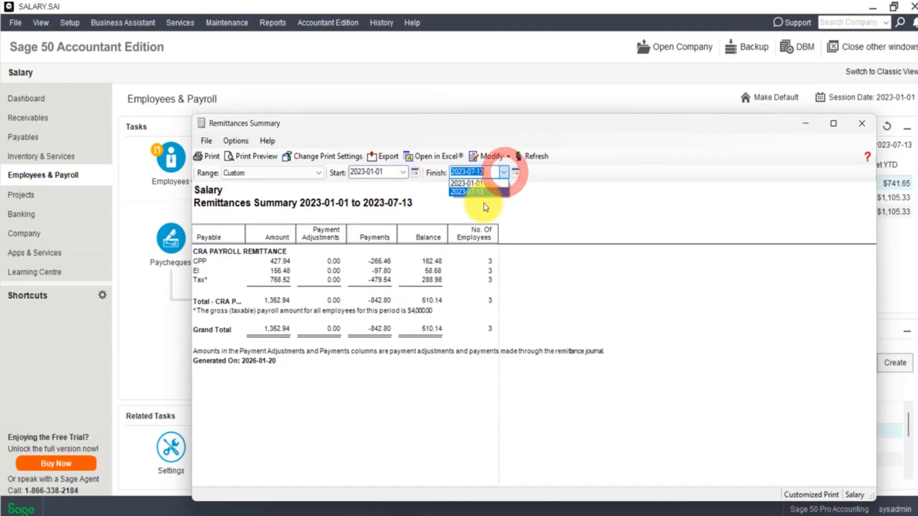
click(521, 200)
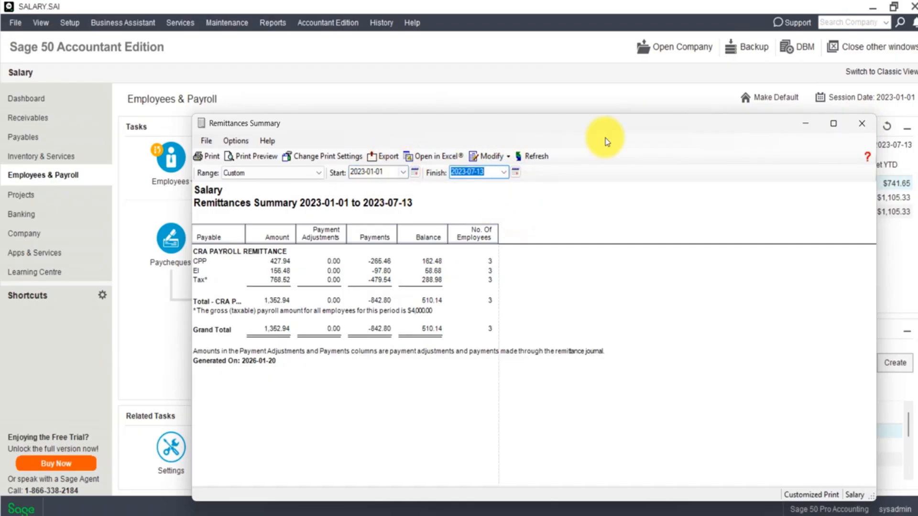
click(868, 125)
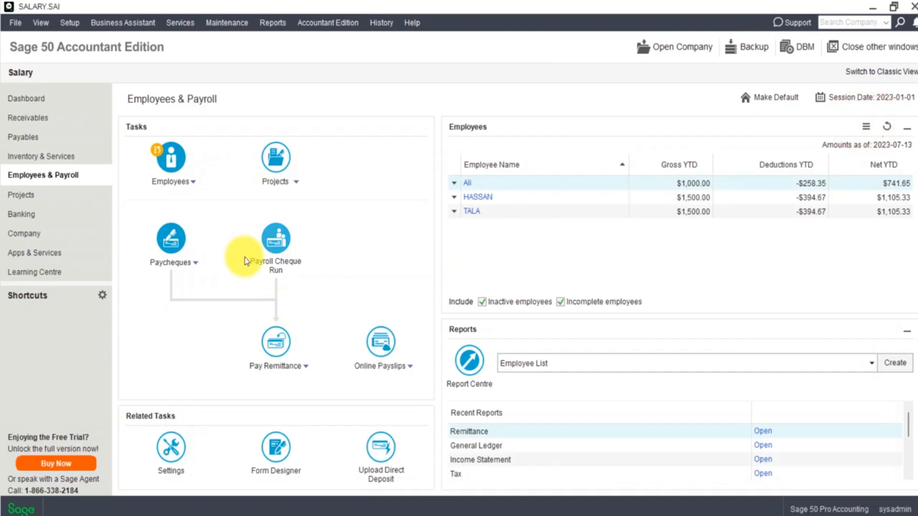
- Start a payroll remittance payment and choose CRA PAYROLL REMITTANCE as the payee
click(273, 346)
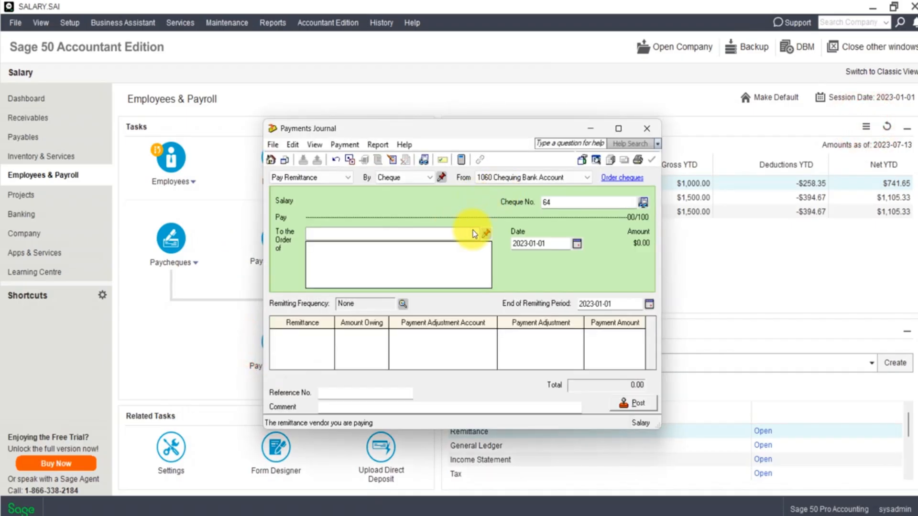
click(473, 232)
click(380, 245)
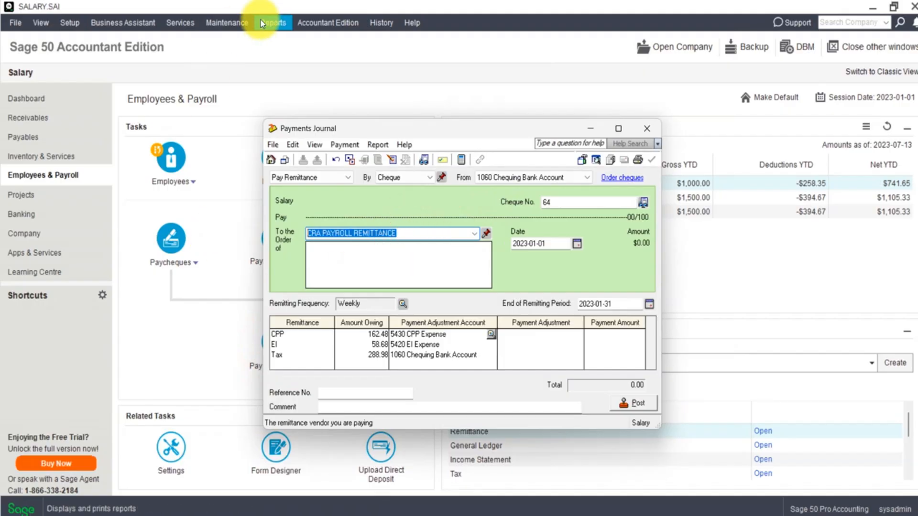
- Check which remittance vendor is listed in the payroll remittance report options, and close them without running the report
click(273, 23)
mouse_move(394, 177)
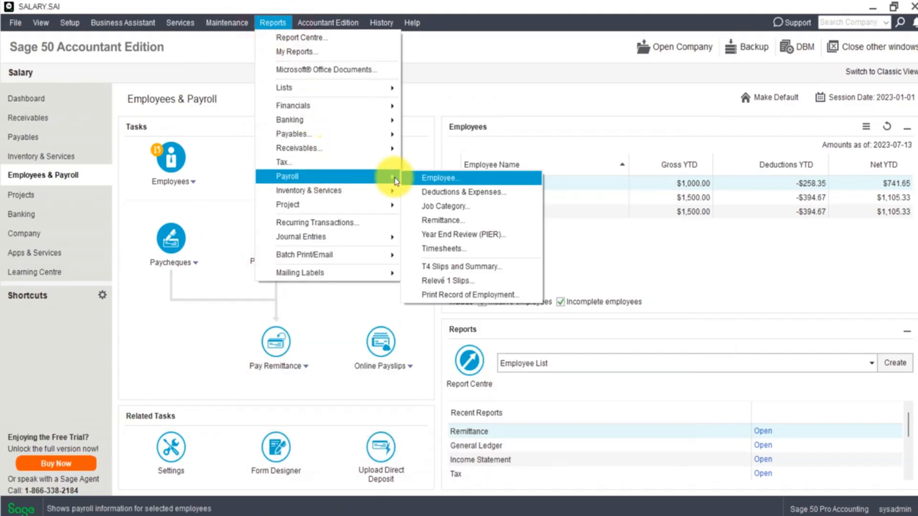
click(464, 221)
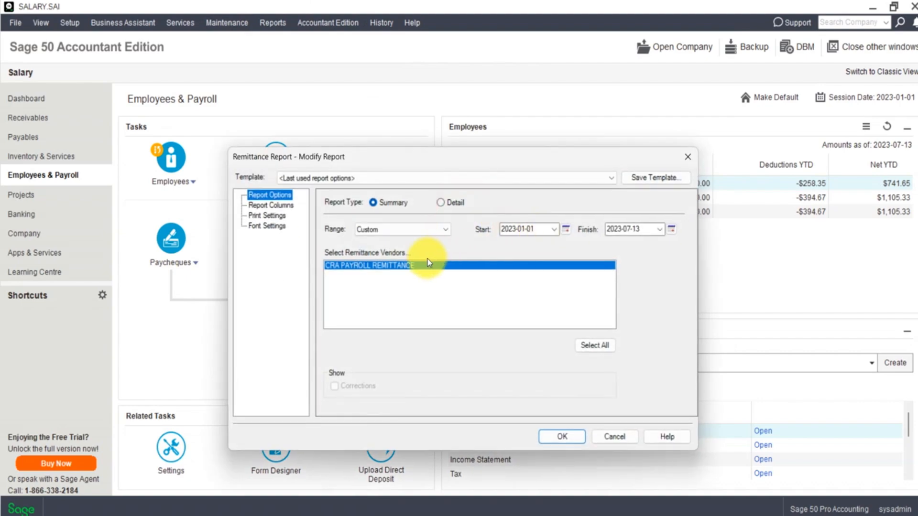
click(74, 21)
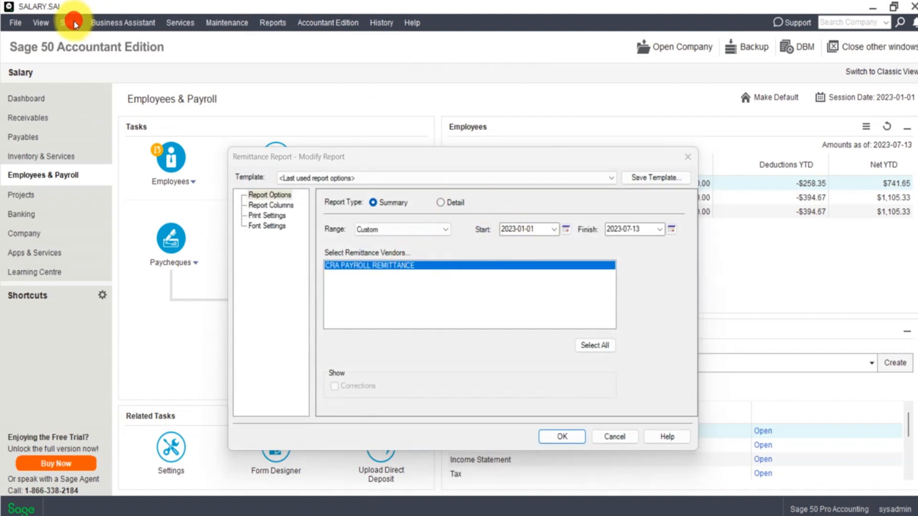
click(688, 157)
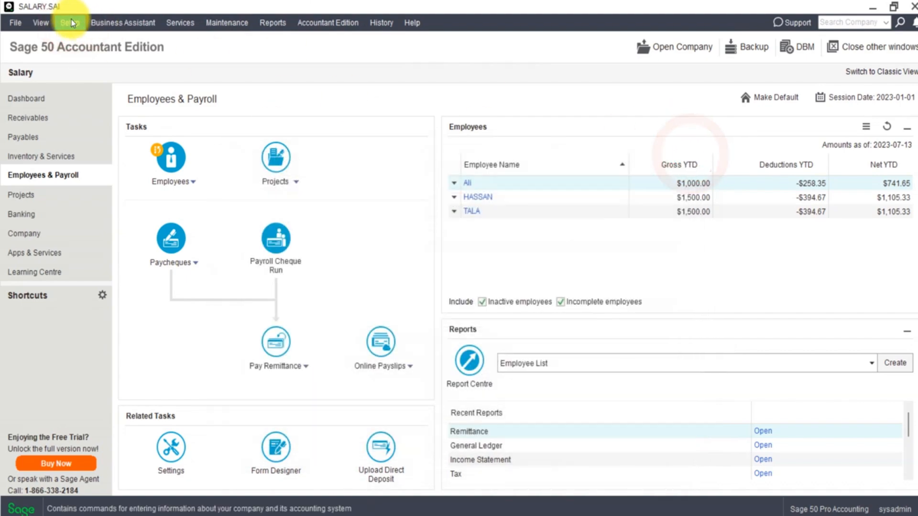
- Review the payroll remittance settings for the vendors assigned to EI, CPP and Tax, and leave without saving changes
click(69, 22)
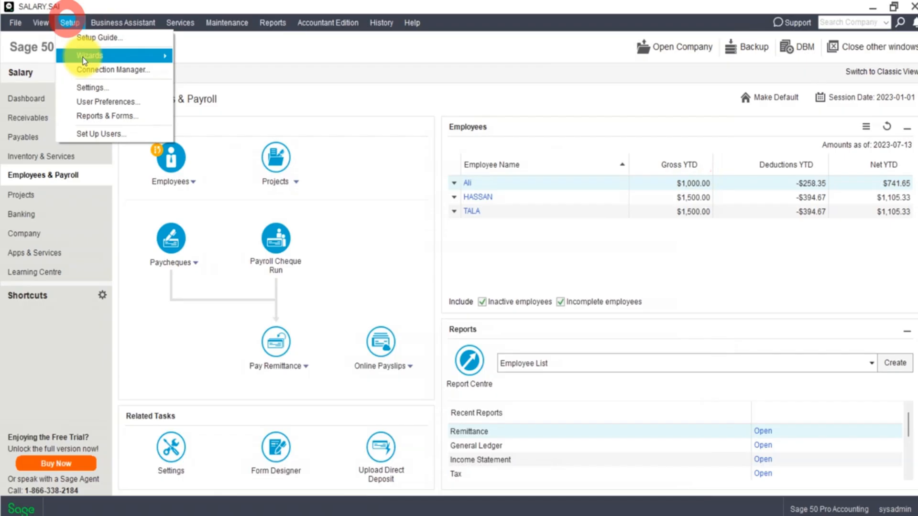
click(96, 87)
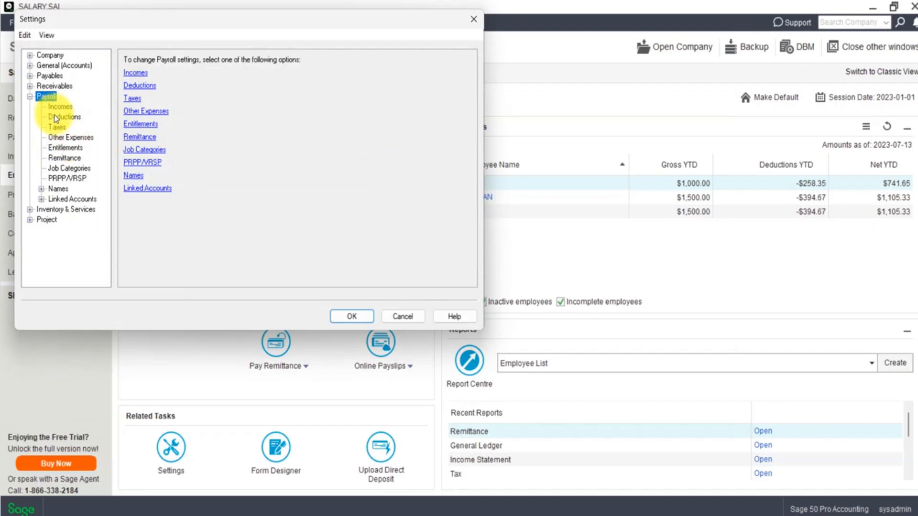
click(71, 157)
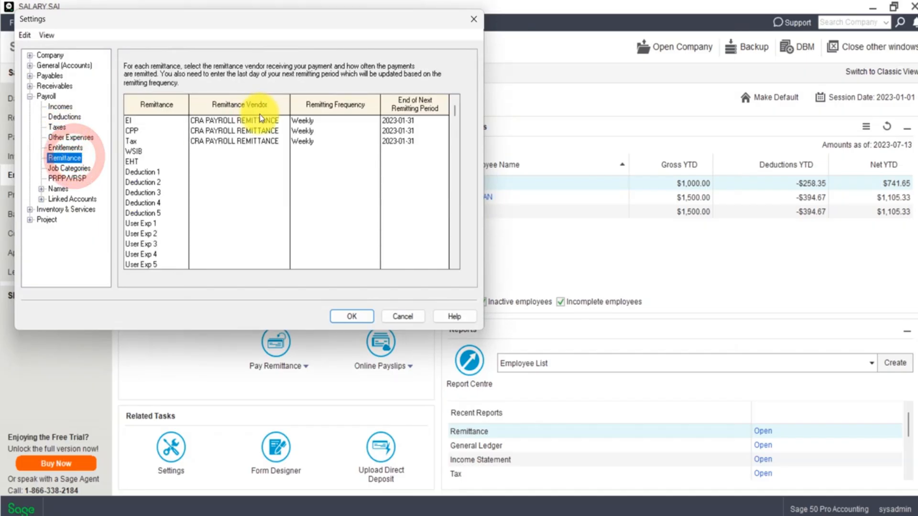
click(221, 120)
click(224, 130)
click(232, 141)
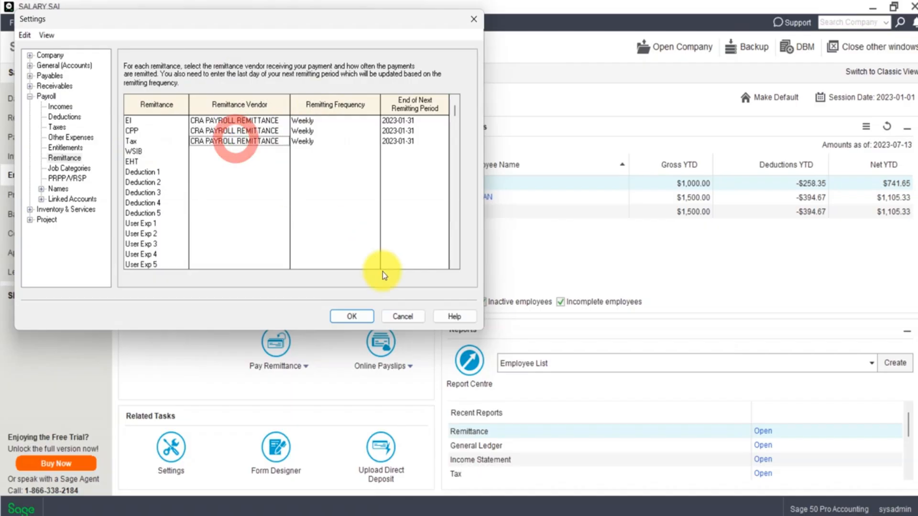
click(404, 317)
click(272, 23)
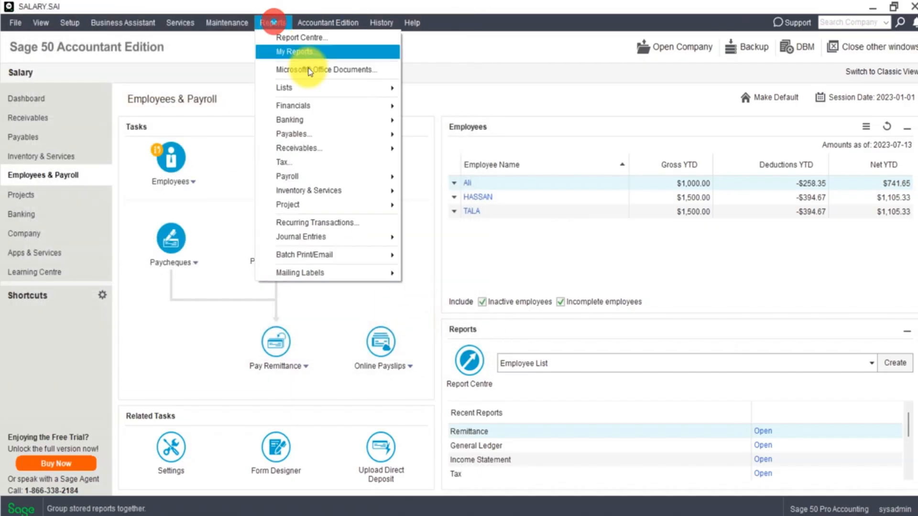
click(334, 162)
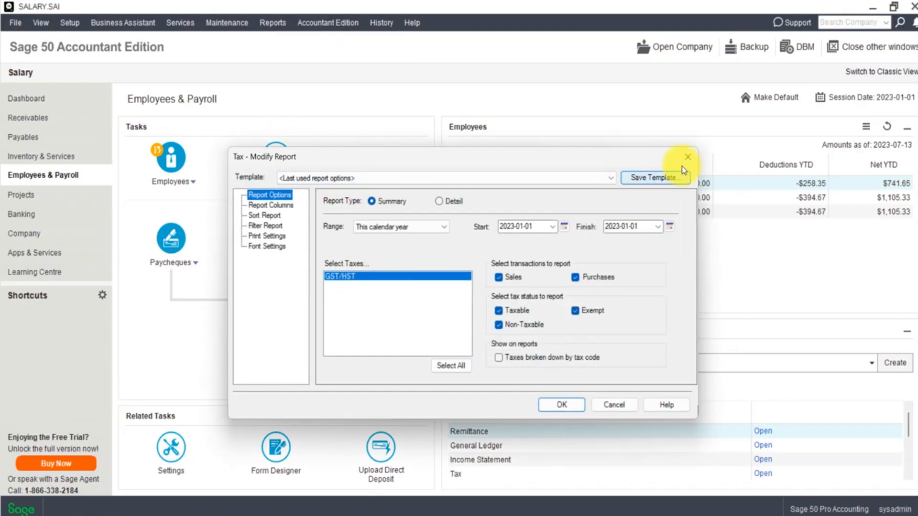
click(687, 157)
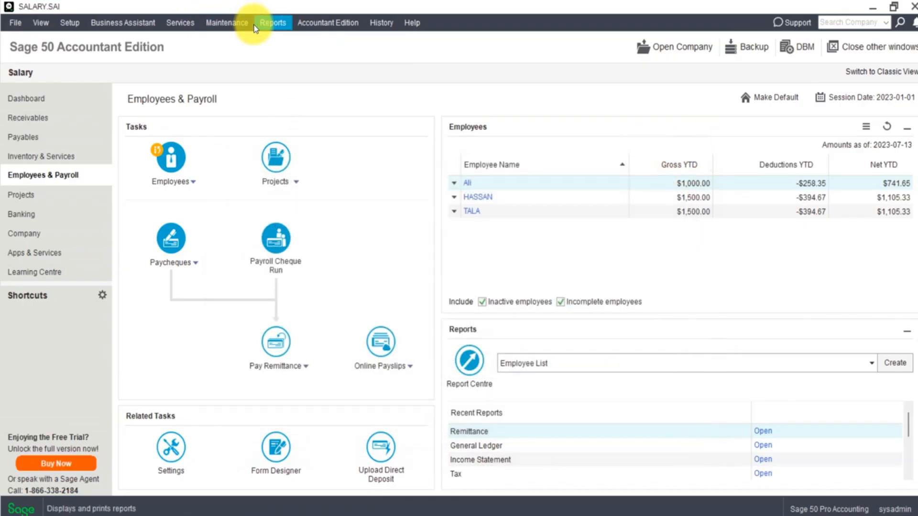
- Reopen the payroll remittance report options to compare the vendor with the payment's payee, and close them
click(272, 22)
mouse_move(323, 176)
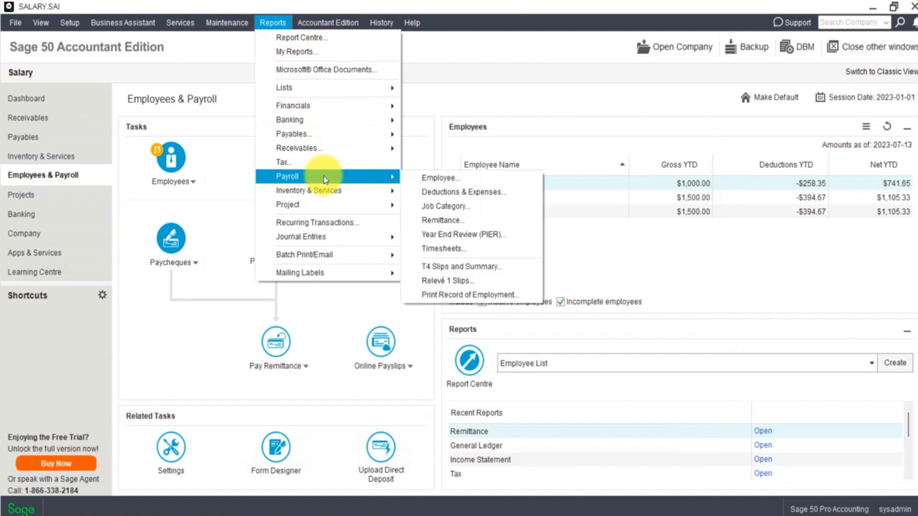
click(459, 219)
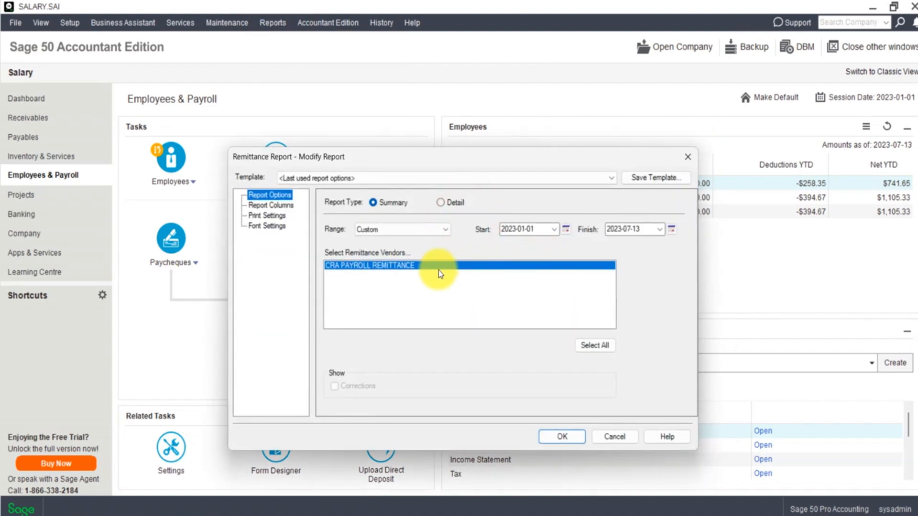
click(688, 157)
- Return to the CRA remittance payment and fill in the full owing amounts: CPP 162.48, EI 58.68 and Tax 288.98
click(276, 344)
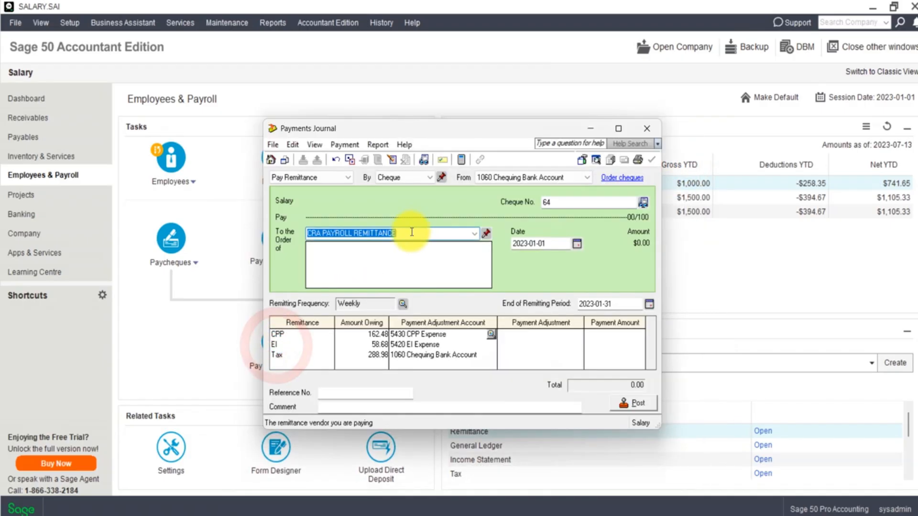
click(616, 335)
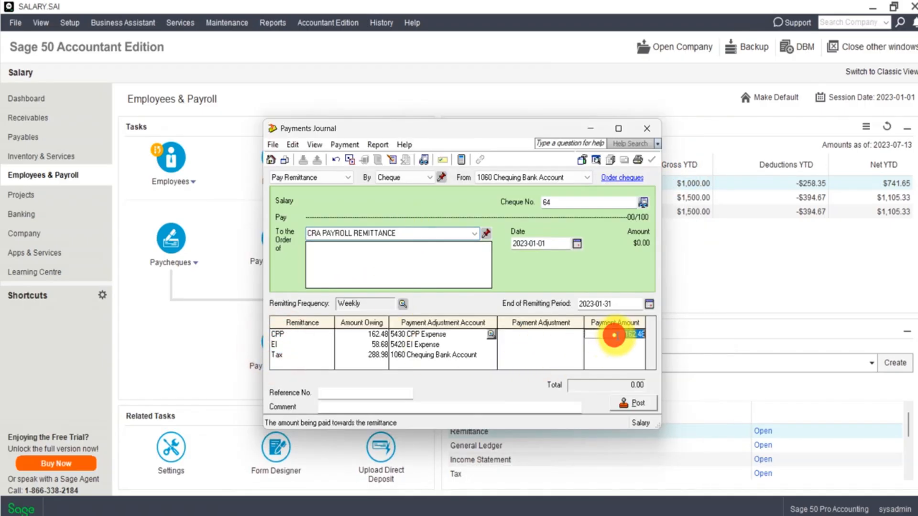
click(621, 343)
click(630, 353)
click(631, 364)
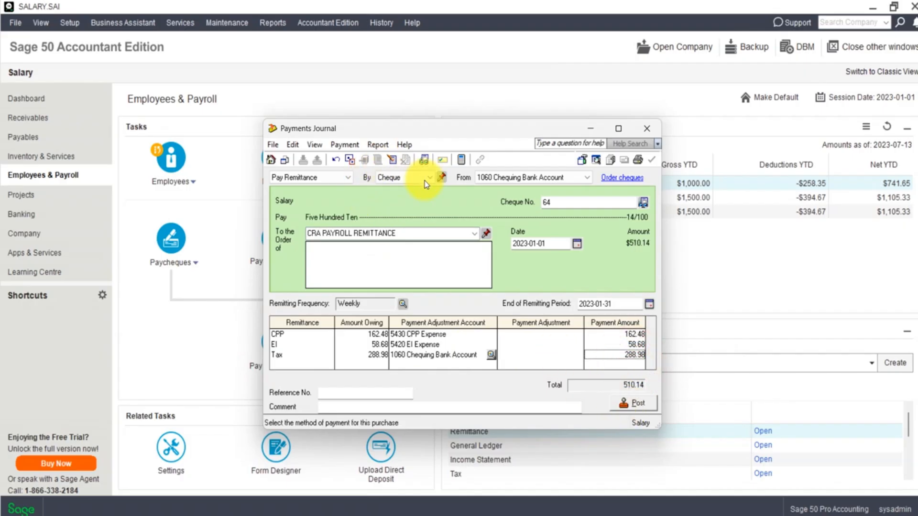
- Pay the remittance from the 1055 TD bank account, keeping Cheque as the payment method
click(586, 178)
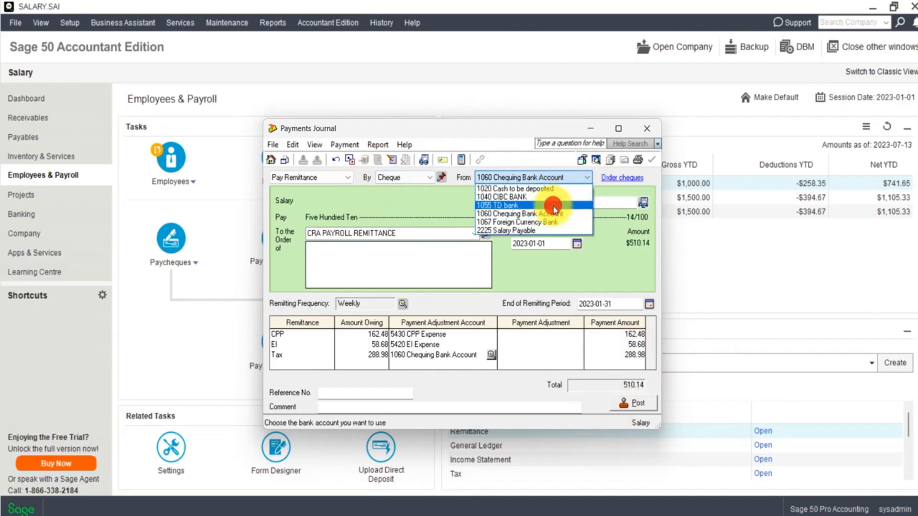
click(558, 206)
click(428, 177)
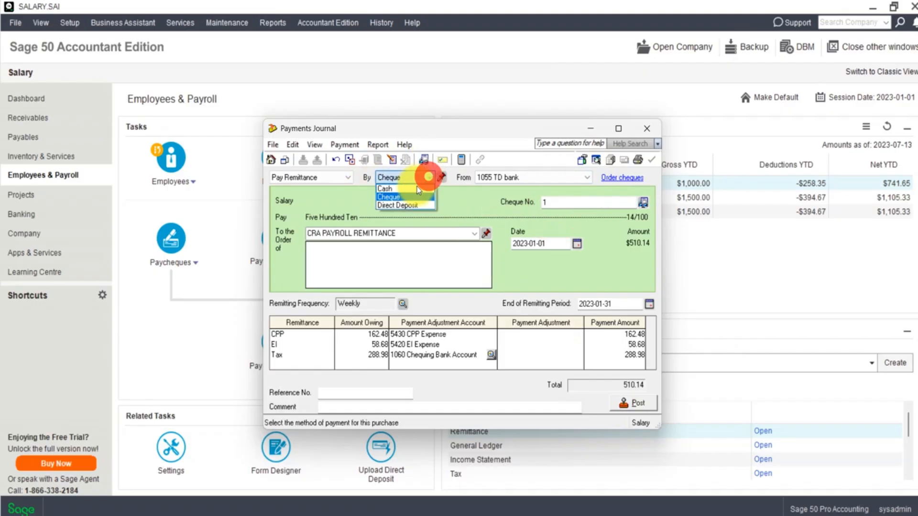
click(471, 210)
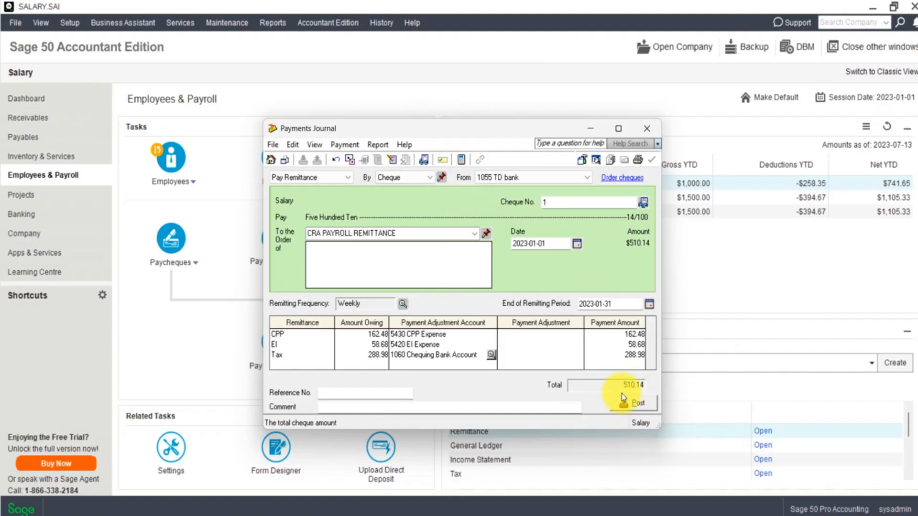
- Enter JAN 1 as the payment's reference number and post the remittance, accepting the end of remitting period date
click(625, 405)
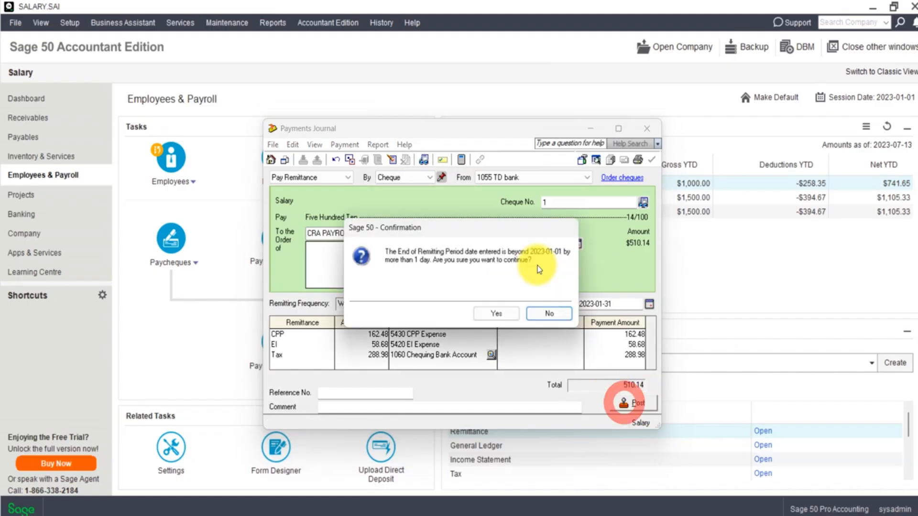
click(500, 314)
click(551, 316)
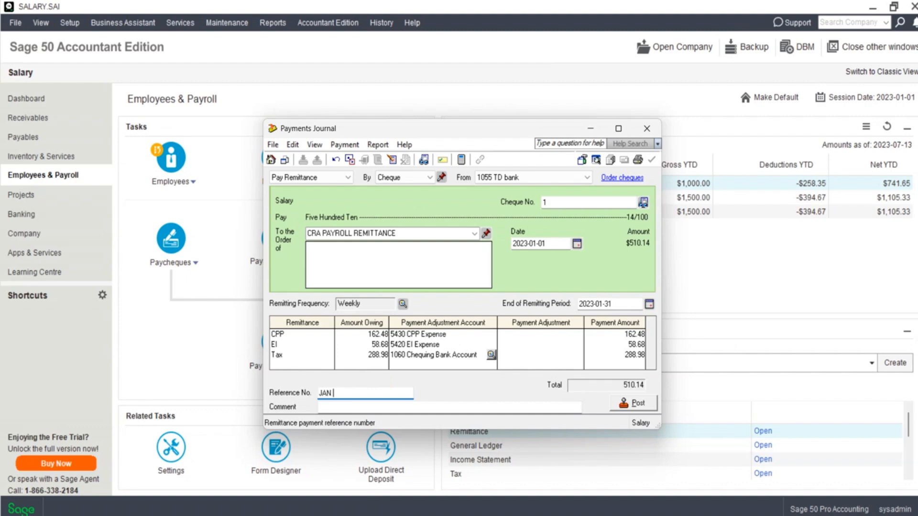
click(627, 405)
click(492, 311)
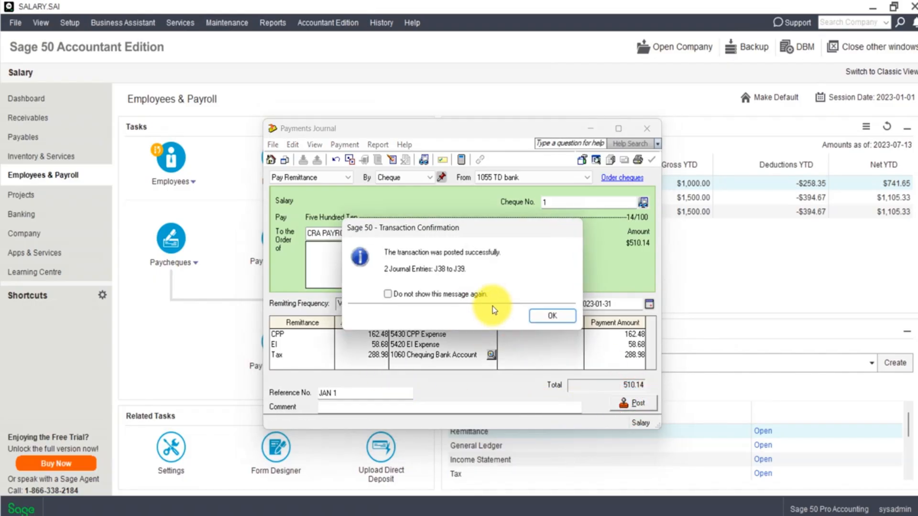
click(472, 274)
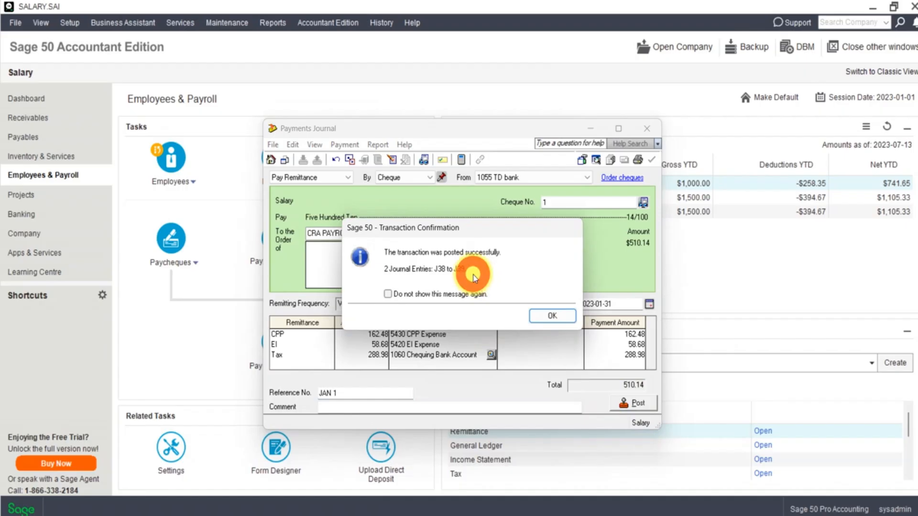
click(554, 316)
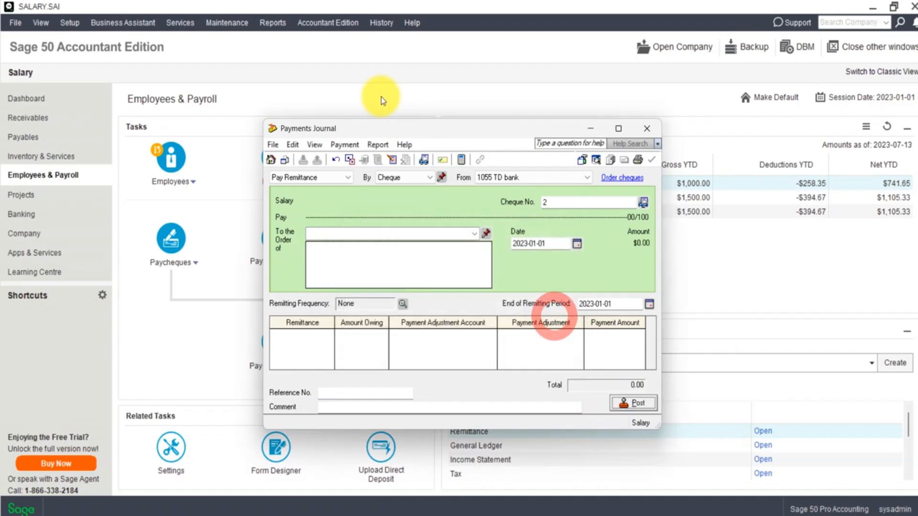
- Look up the posted remittance payments for all vendors, and close the search and the payments journal
click(426, 159)
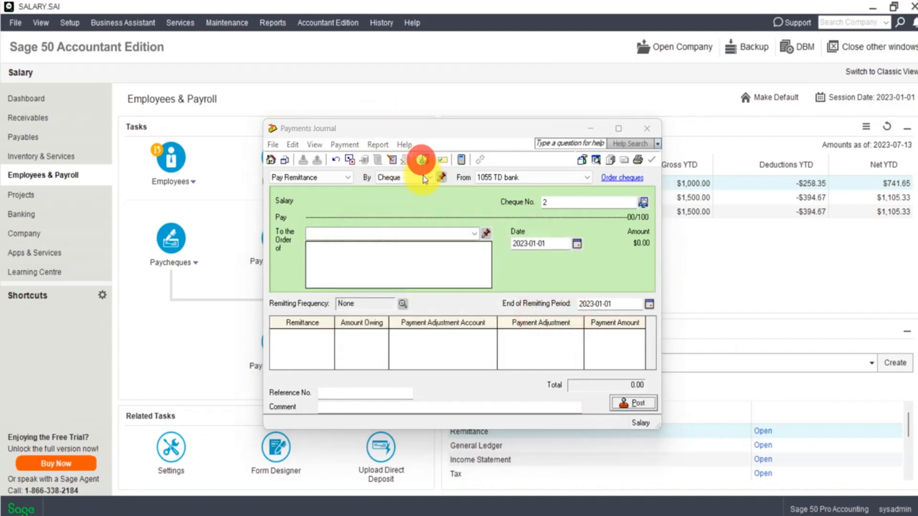
click(489, 369)
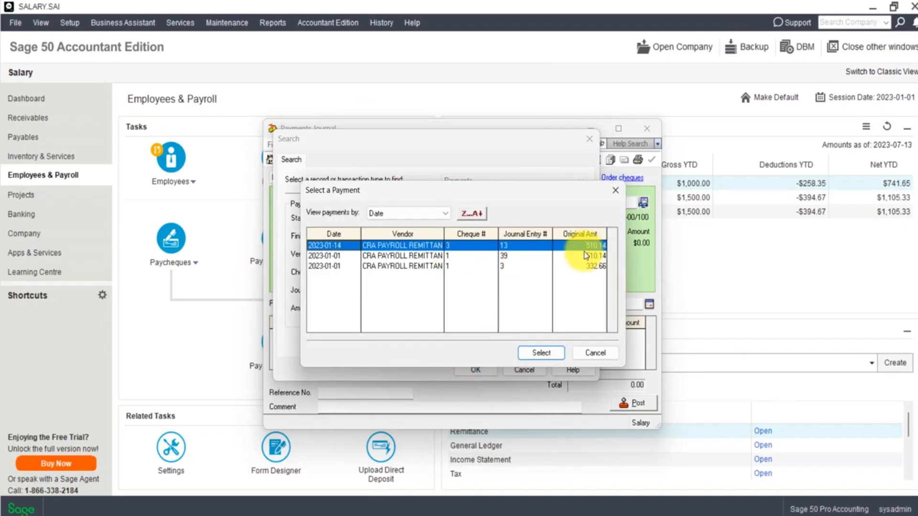
click(615, 190)
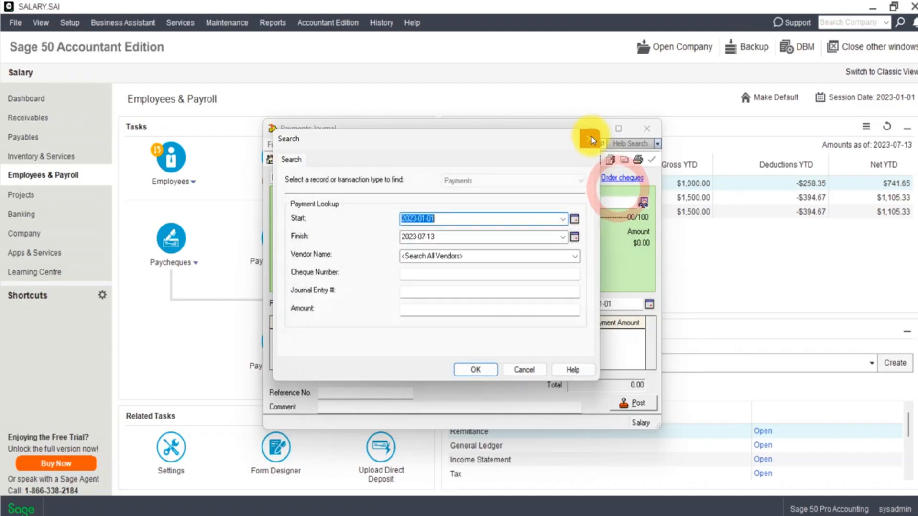
click(589, 138)
click(647, 128)
- Run the summary payroll remittance report for CRA PAYROLL REMITTANCE from 2023-01-01 to 2023-07-13
click(276, 22)
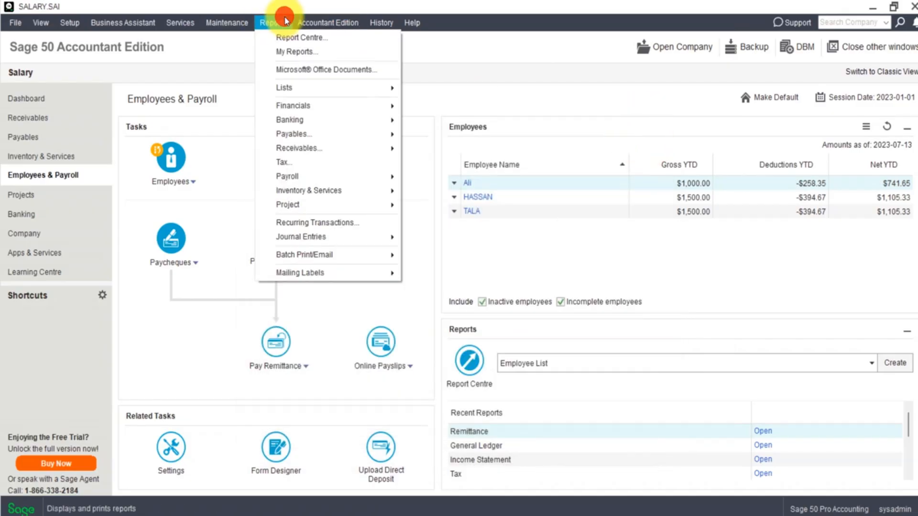
mouse_move(335, 176)
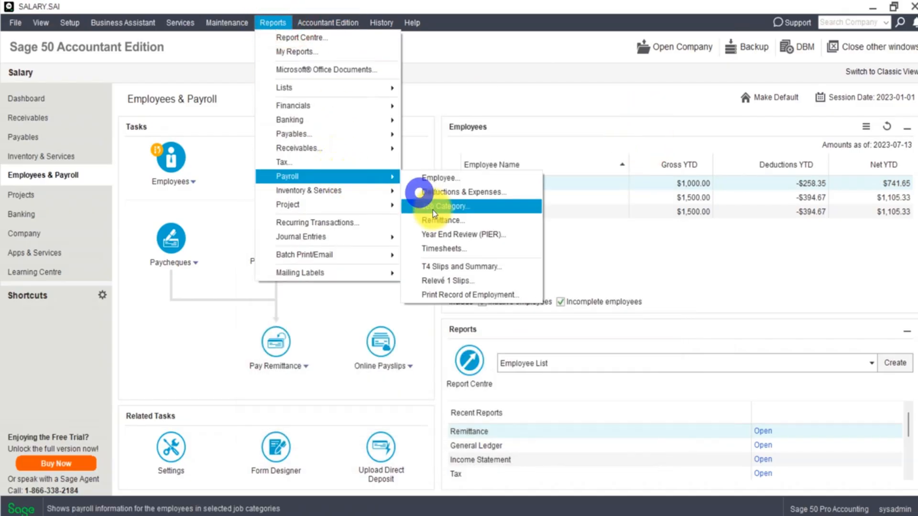
click(446, 217)
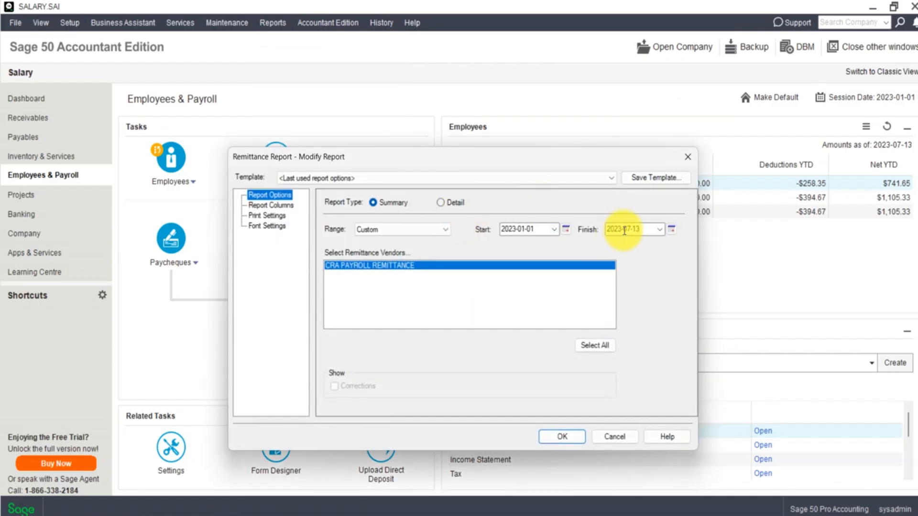
click(569, 436)
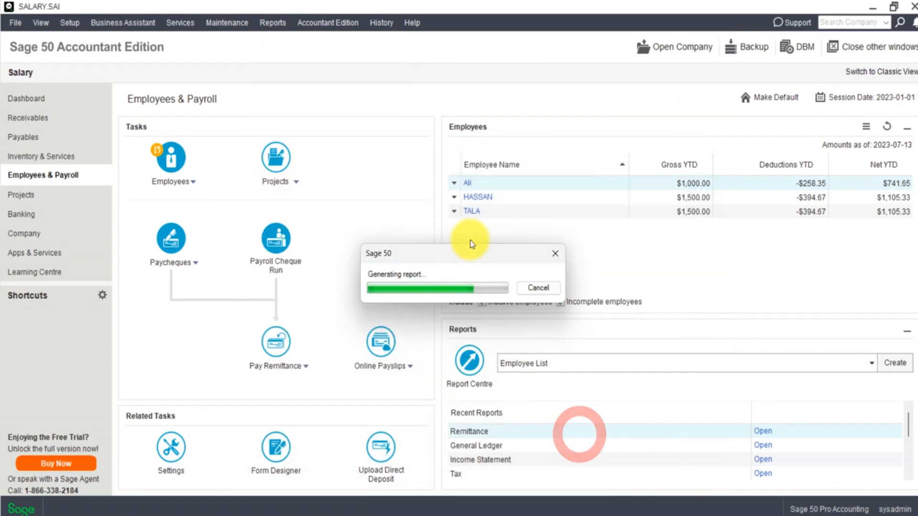